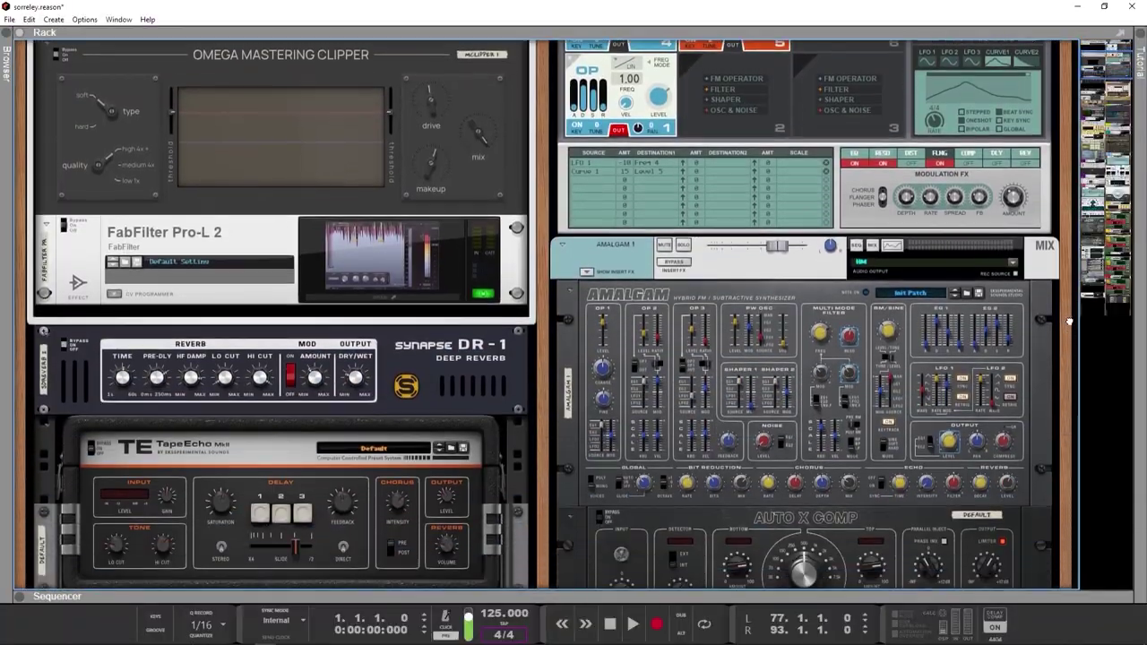
Scroll down through the full song's rack to review all its devices.
{"action": "scroll", "coordinate": [1064, 536], "scroll_direction": "down", "scroll_amount": 10}
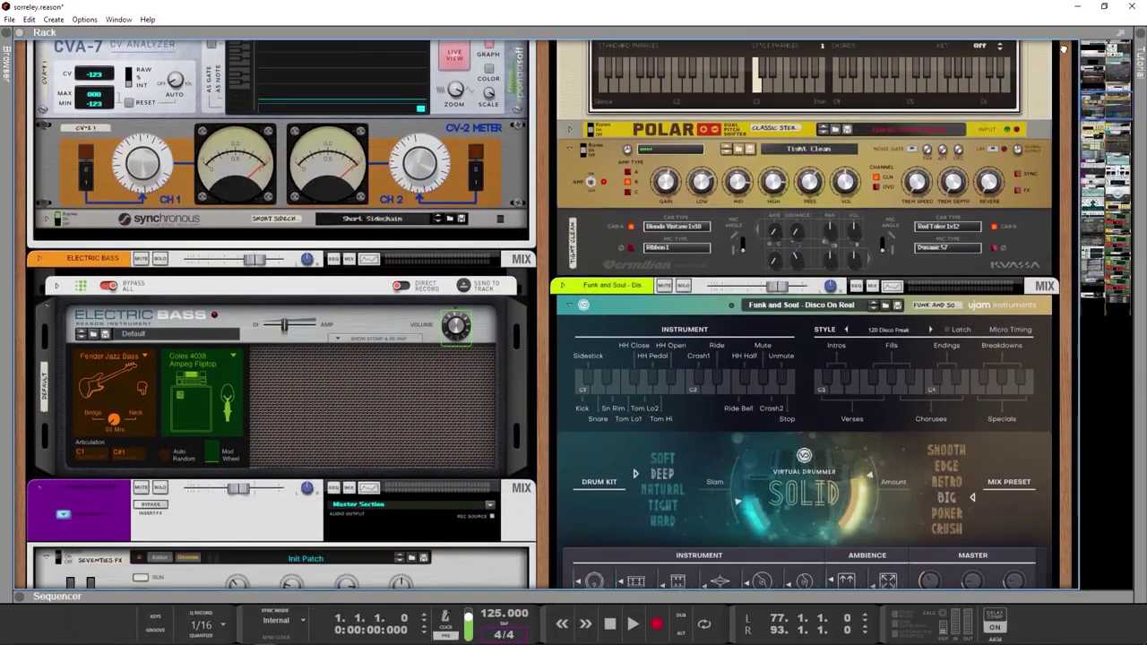
{"action": "scroll", "coordinate": [1067, 578], "scroll_direction": "down", "scroll_amount": 10}
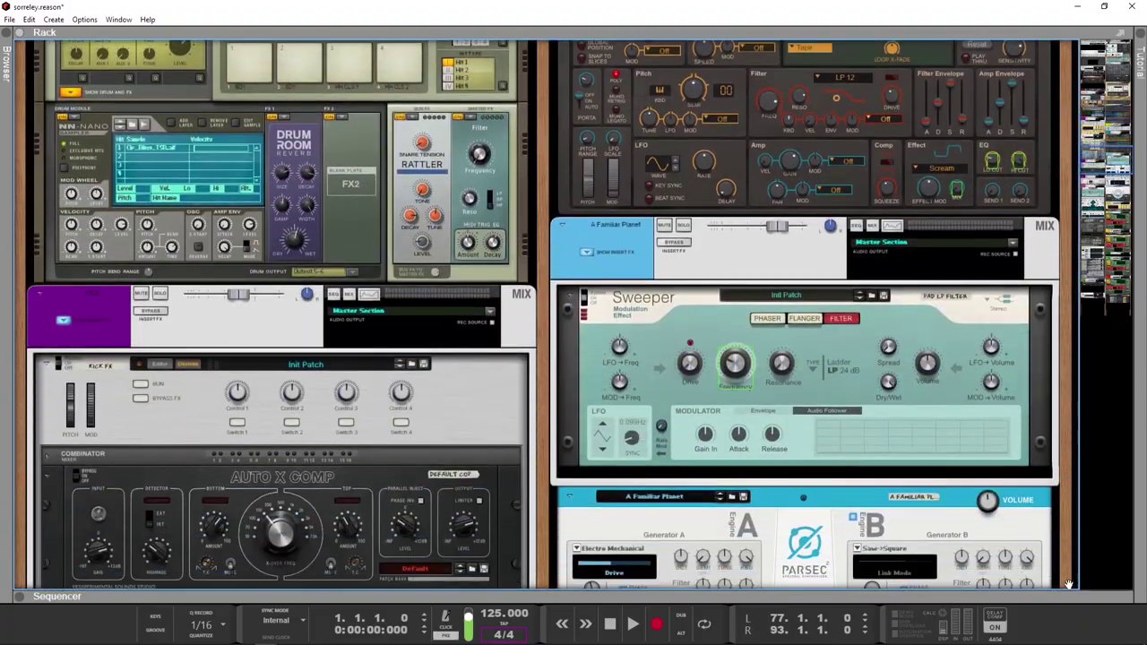
{"action": "scroll", "coordinate": [1061, 54], "scroll_direction": "down", "scroll_amount": 10}
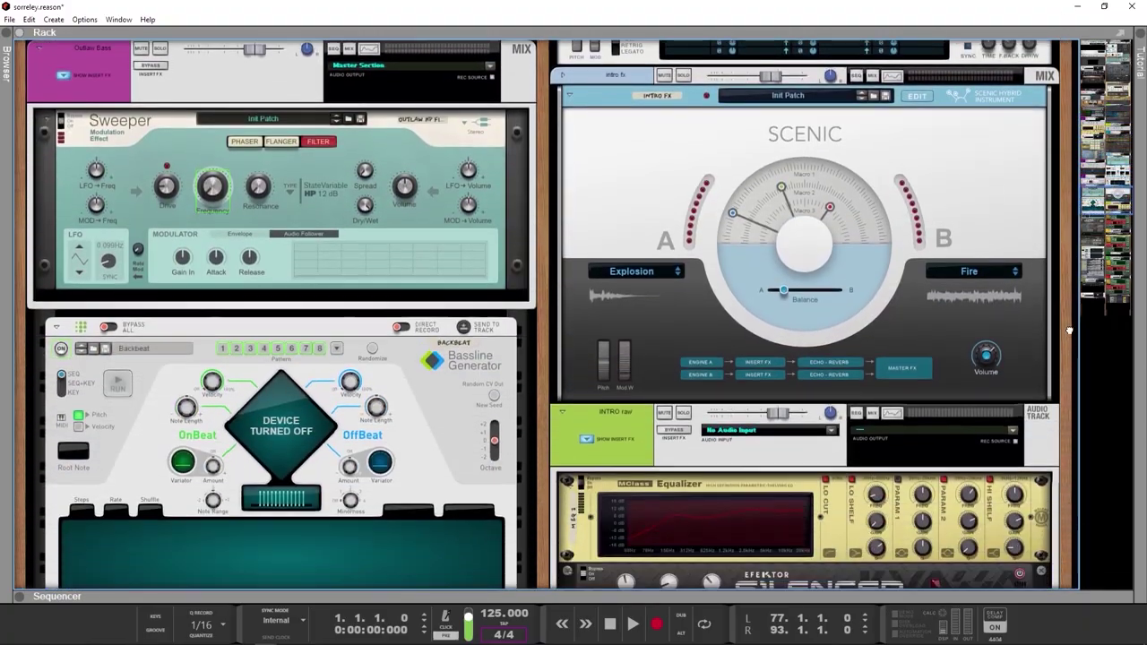
{"action": "scroll", "coordinate": [1061, 338], "scroll_direction": "down", "scroll_amount": 10}
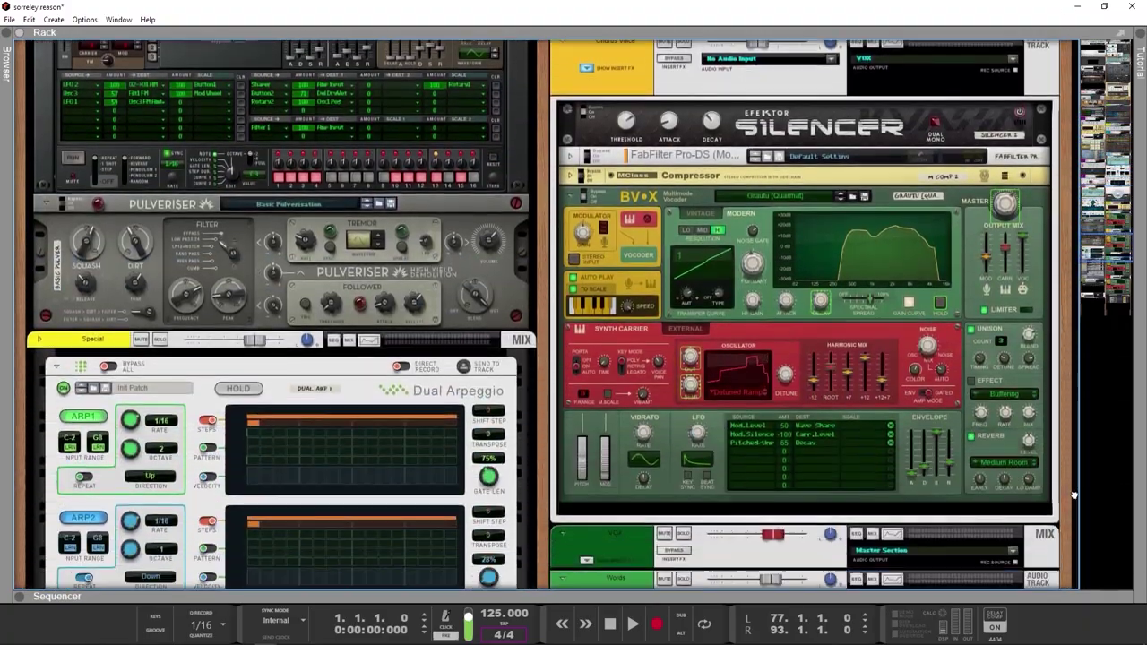
{"action": "scroll", "coordinate": [1068, 567], "scroll_direction": "down", "scroll_amount": 8}
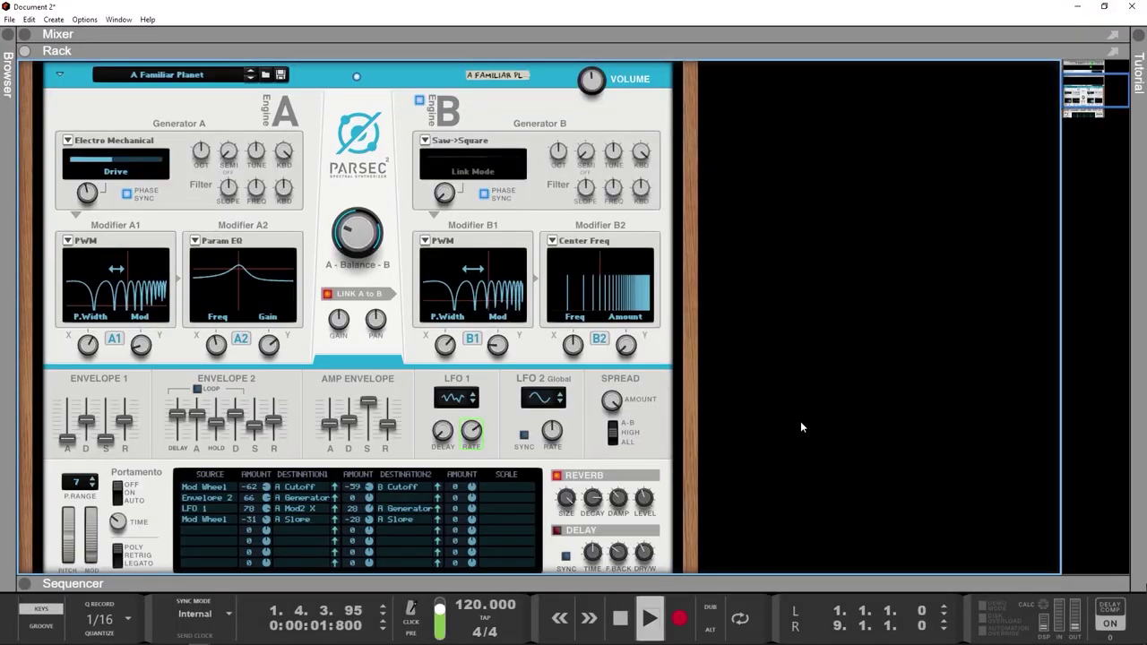
Unfold the Parsec track's mixer strip and show its insert effects.
{"action": "scroll", "coordinate": [794, 418], "scroll_direction": "up", "scroll_amount": 3}
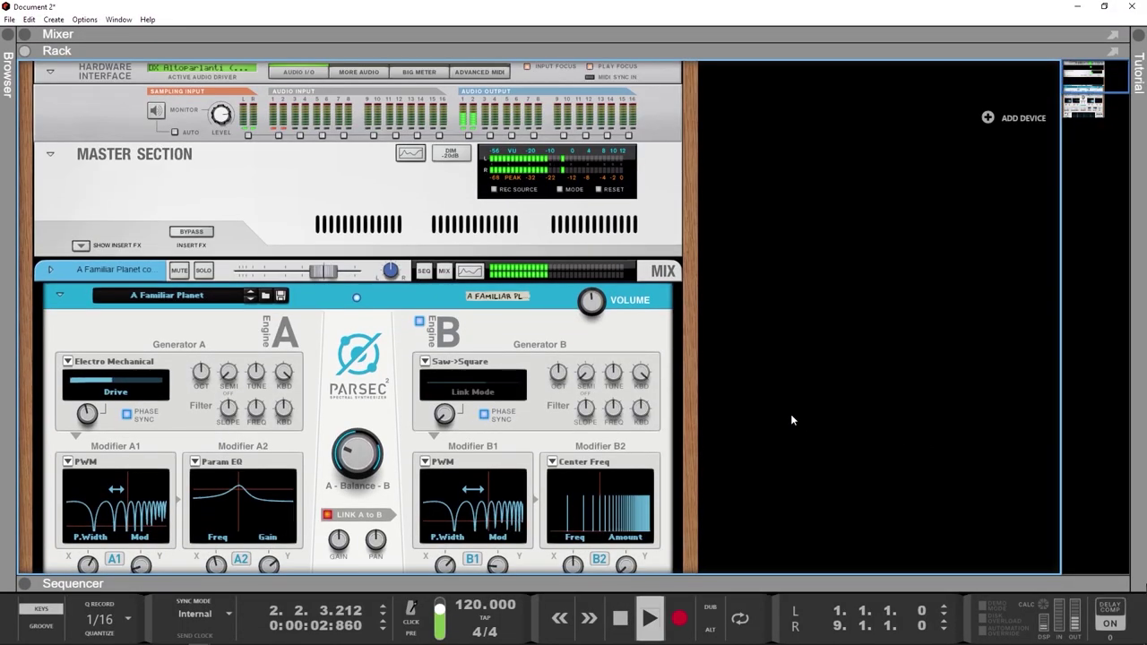
{"action": "left_click", "coordinate": [49, 271]}
{"action": "left_click", "coordinate": [80, 304]}
{"action": "scroll", "coordinate": [825, 439], "scroll_direction": "down", "scroll_amount": 3}
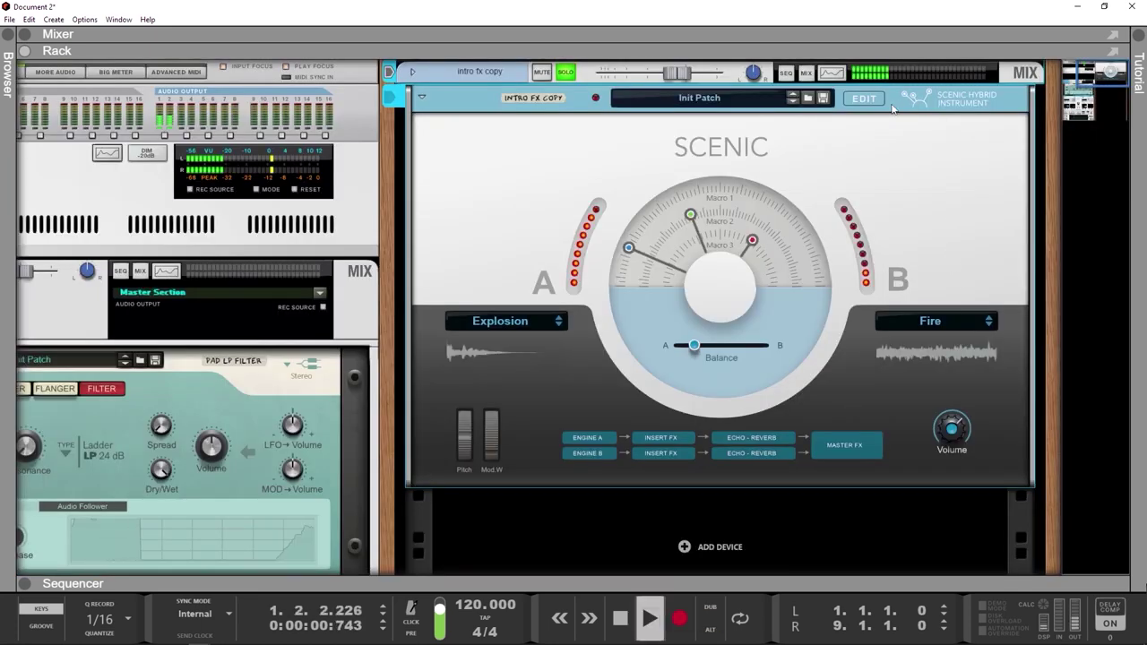
Show Scenic's edit view with Insert FX, Engine A and Engine B's Fire sample.
{"action": "left_click", "coordinate": [863, 100]}
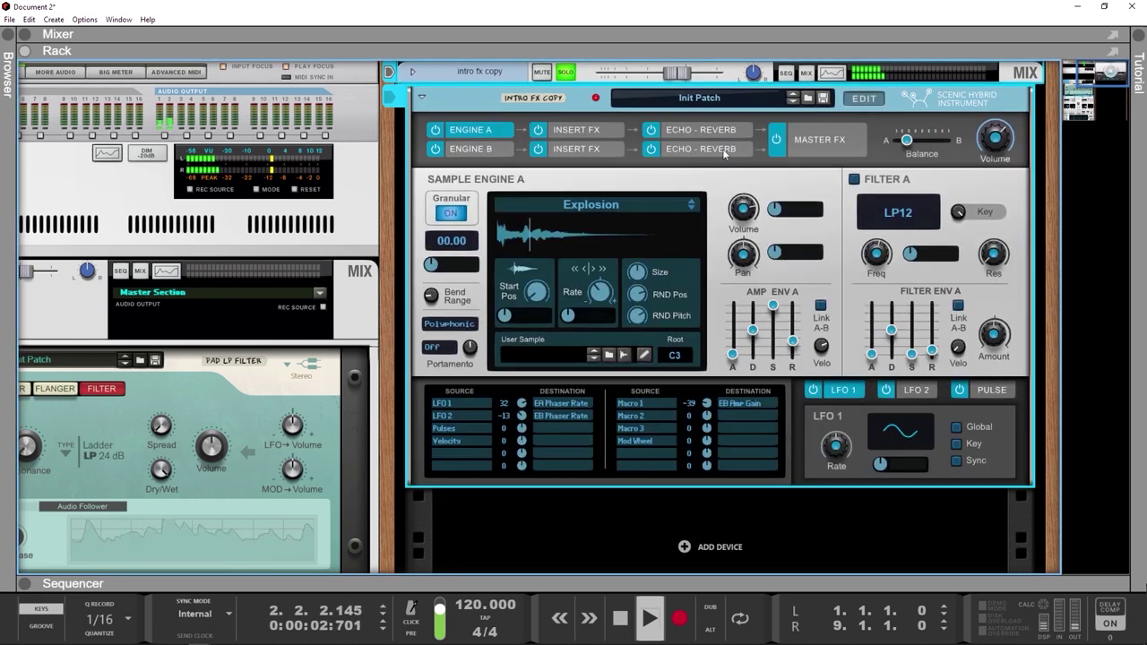
{"action": "left_click", "coordinate": [591, 132]}
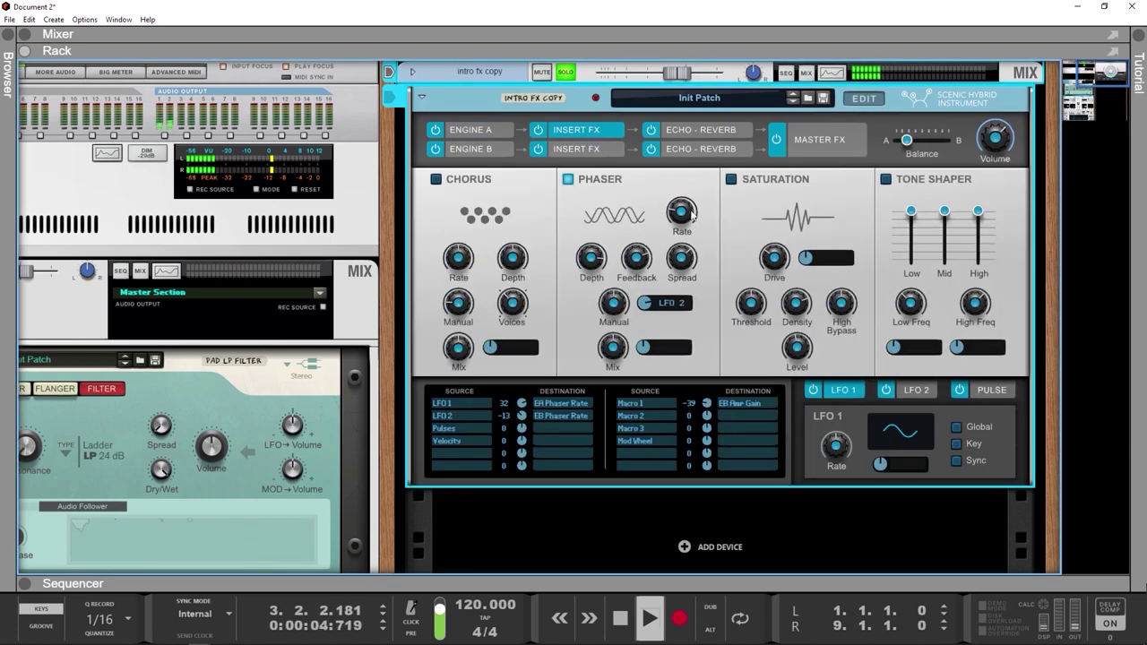
{"action": "left_click", "coordinate": [591, 150]}
{"action": "left_click", "coordinate": [489, 131]}
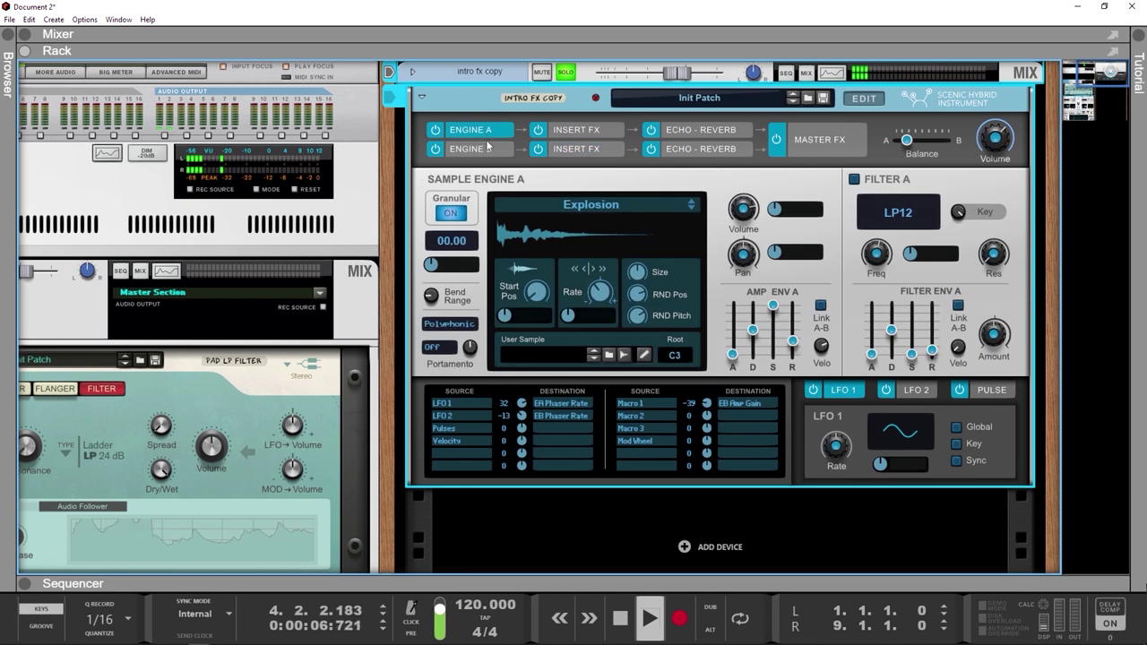
{"action": "left_click", "coordinate": [486, 148]}
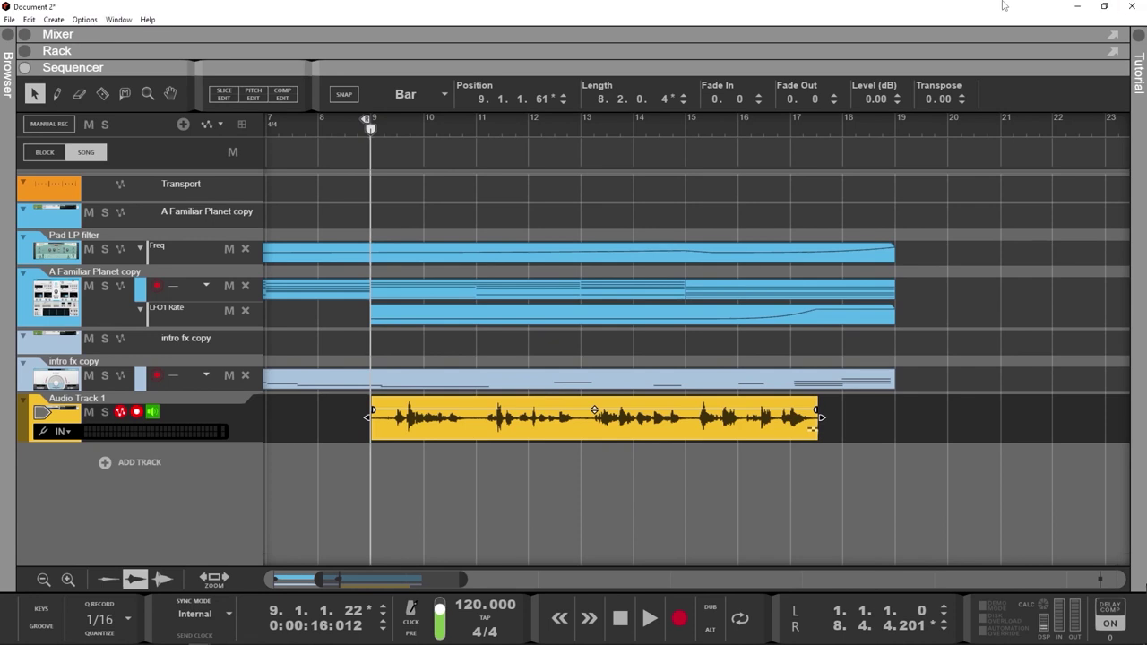
Play the song with the vocal clip on Audio Track 1.
{"action": "key", "text": "space"}
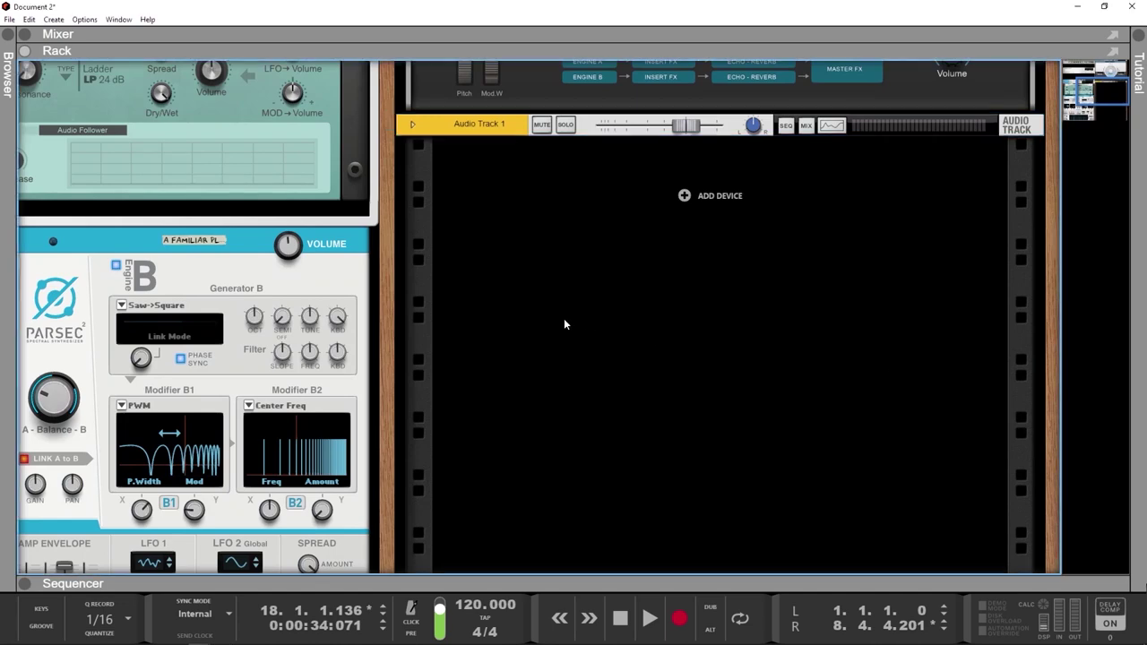
Add a BV-X Multimode Vocoder from the Effects browser and fold its Silencer wrapper.
{"action": "key", "text": "F3"}
{"action": "left_click", "coordinate": [37, 159]}
{"action": "scroll", "coordinate": [242, 277], "scroll_direction": "down", "scroll_amount": 15}
{"action": "left_click", "coordinate": [239, 278]}
{"action": "double_click", "coordinate": [239, 277]}
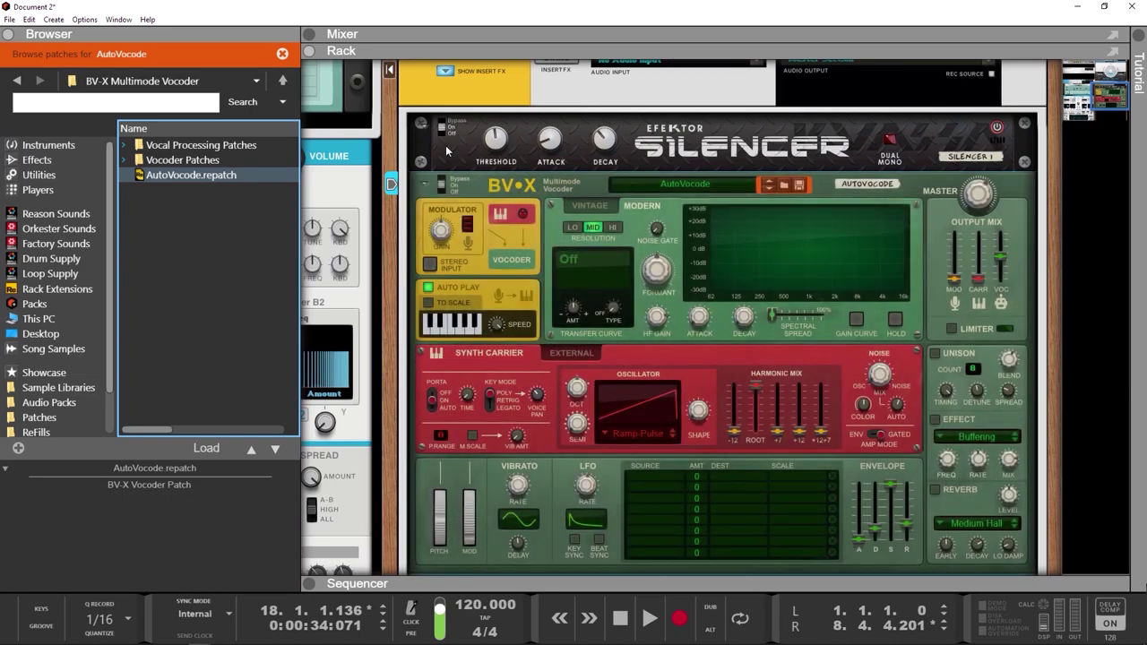
{"action": "left_click", "coordinate": [421, 124]}
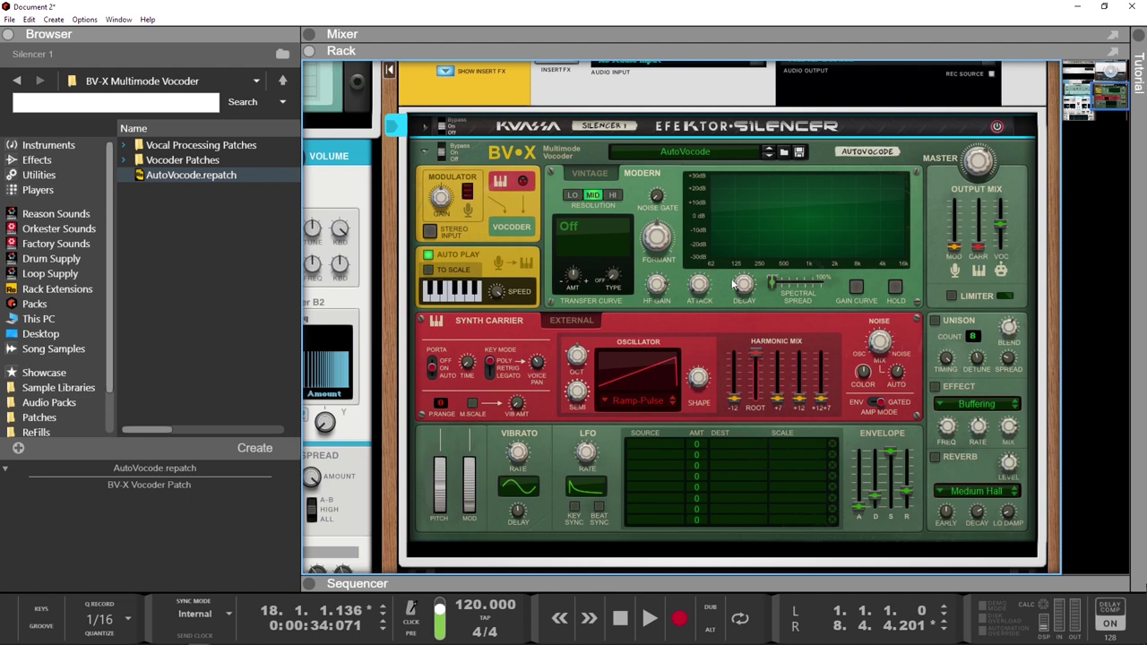
Load the Pretty Vintage vocoder patch, enable Gain Curve, and play the melody.
{"action": "left_click", "coordinate": [784, 153]}
{"action": "scroll", "coordinate": [201, 281], "scroll_direction": "down", "scroll_amount": 5}
{"action": "left_click", "coordinate": [198, 281]}
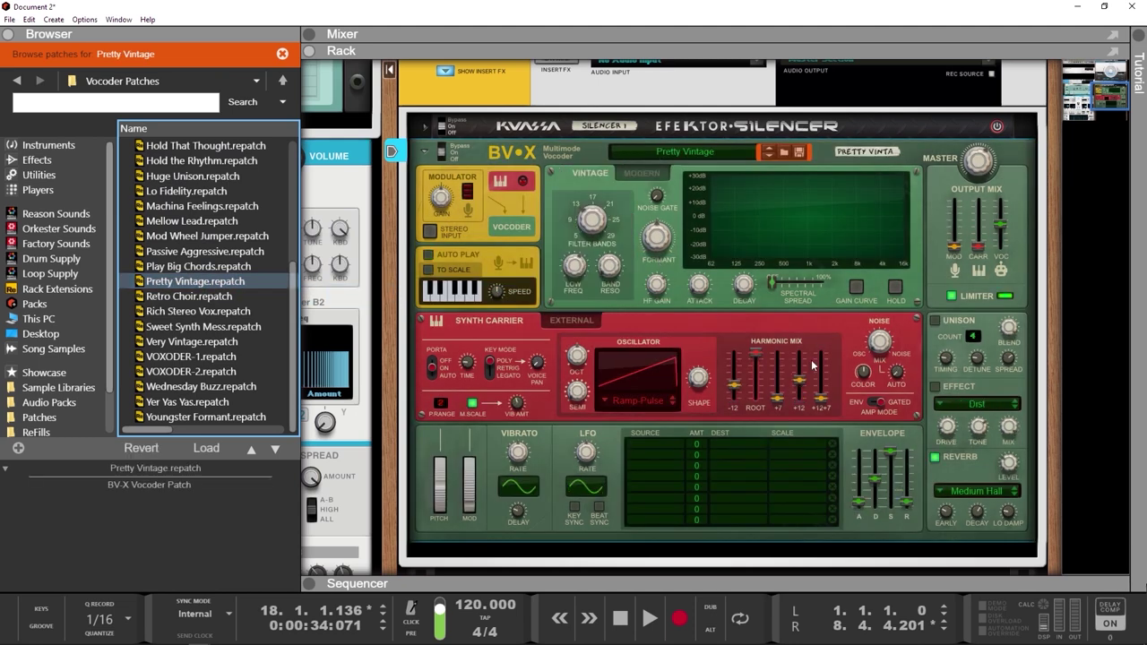
{"action": "left_click", "coordinate": [787, 319]}
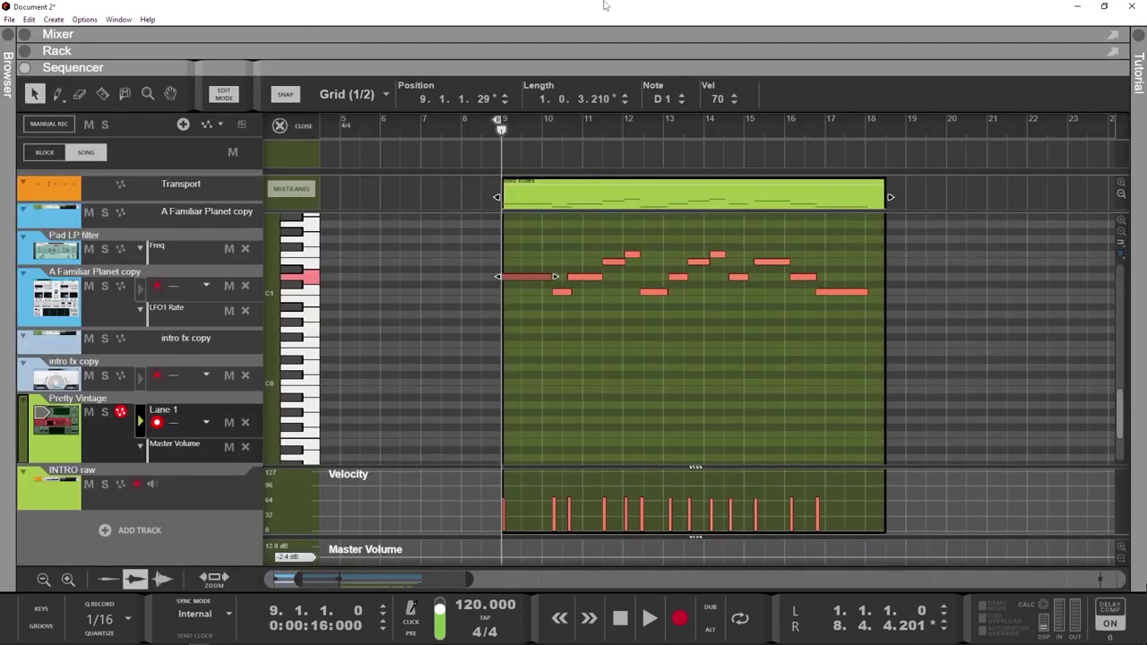
{"action": "key", "text": "space"}
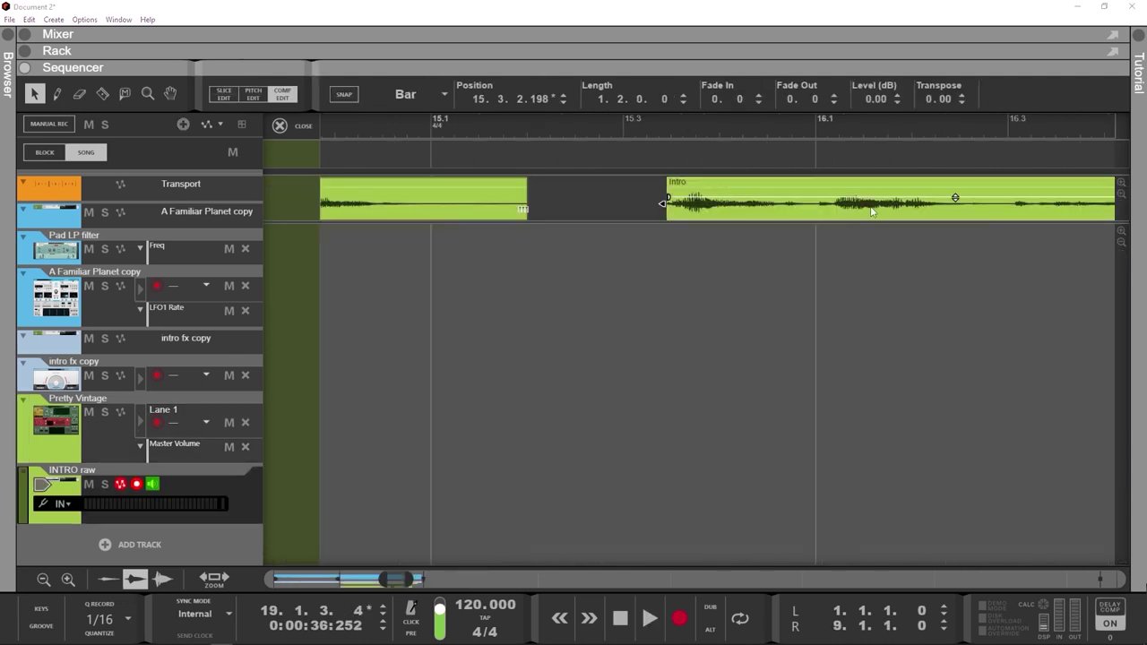
Move the intro audio clip slightly earlier in the sequencer.
{"action": "left_click_drag", "start_coordinate": [871, 210], "coordinate": [791, 202]}
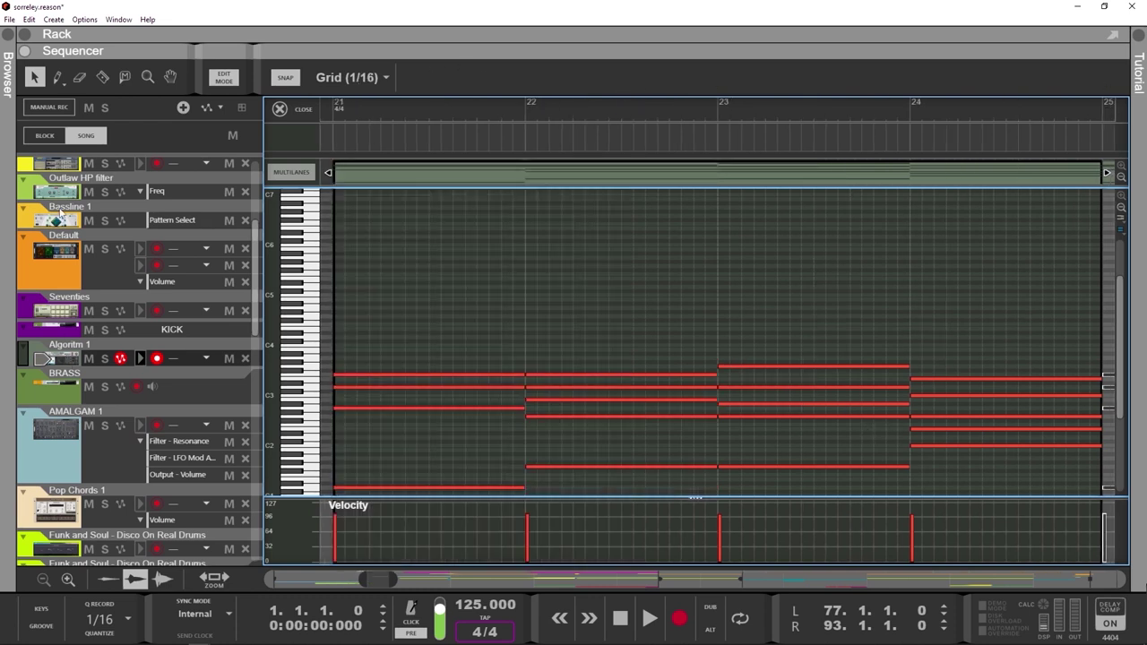
Select the AMALGAM 1 track and open the rack to show the Amalgam device.
{"action": "left_click", "coordinate": [109, 413]}
{"action": "left_click_drag", "start_coordinate": [638, 51], "coordinate": [640, 585]}
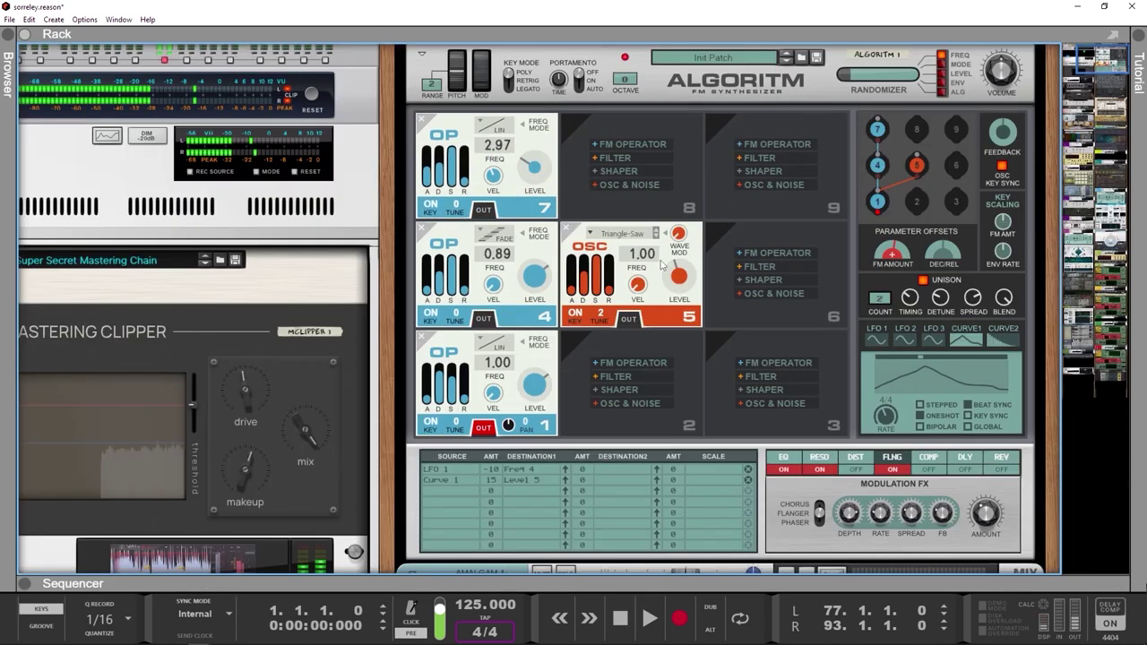
{"action": "scroll", "coordinate": [661, 265], "scroll_direction": "down", "scroll_amount": 8}
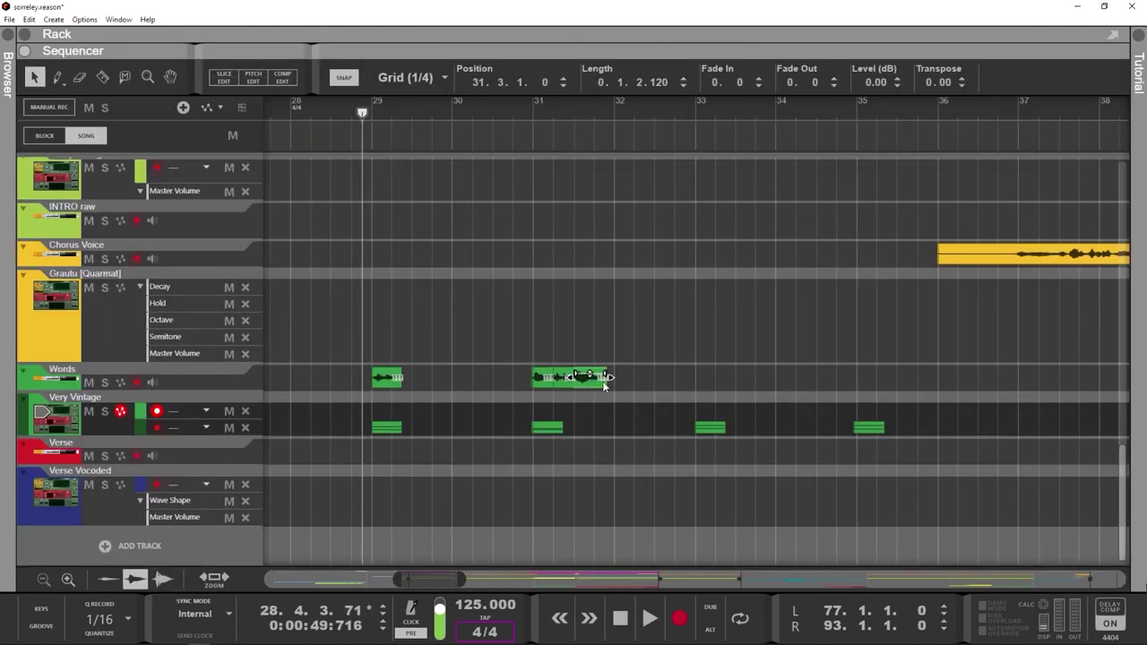
Copy a short clip to bar 33 on Words, load Very Vintage onto BV-X, and play.
{"action": "left_click_drag", "start_coordinate": [604, 384], "coordinate": [698, 383]}
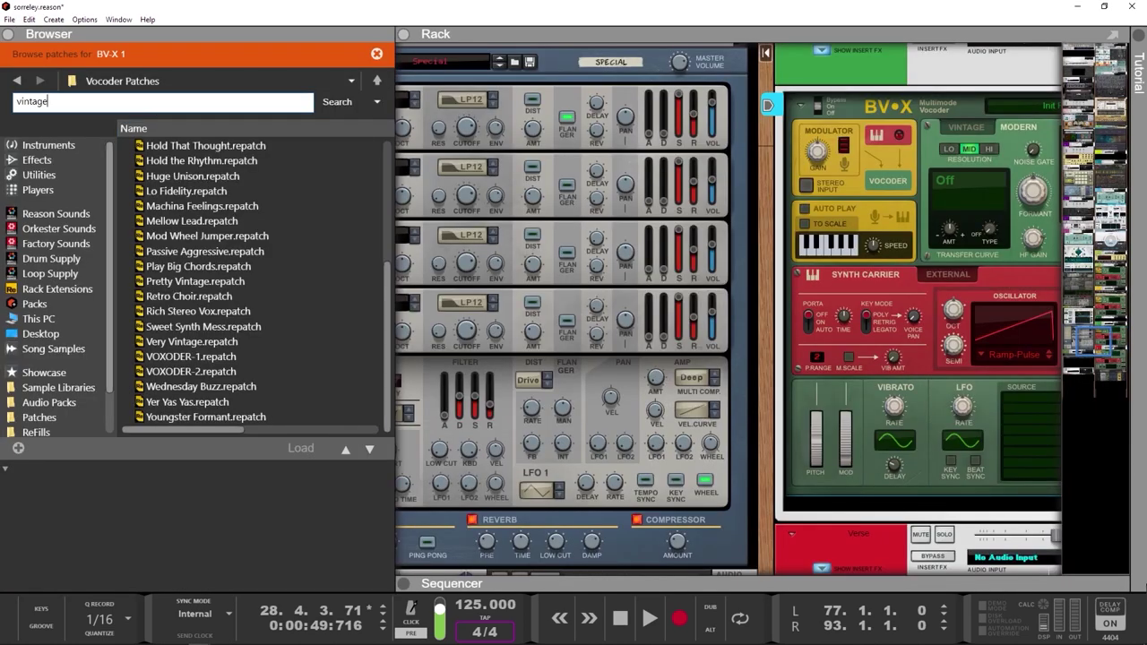
{"action": "key", "text": "Return"}
{"action": "left_click_drag", "start_coordinate": [179, 174], "coordinate": [967, 188]}
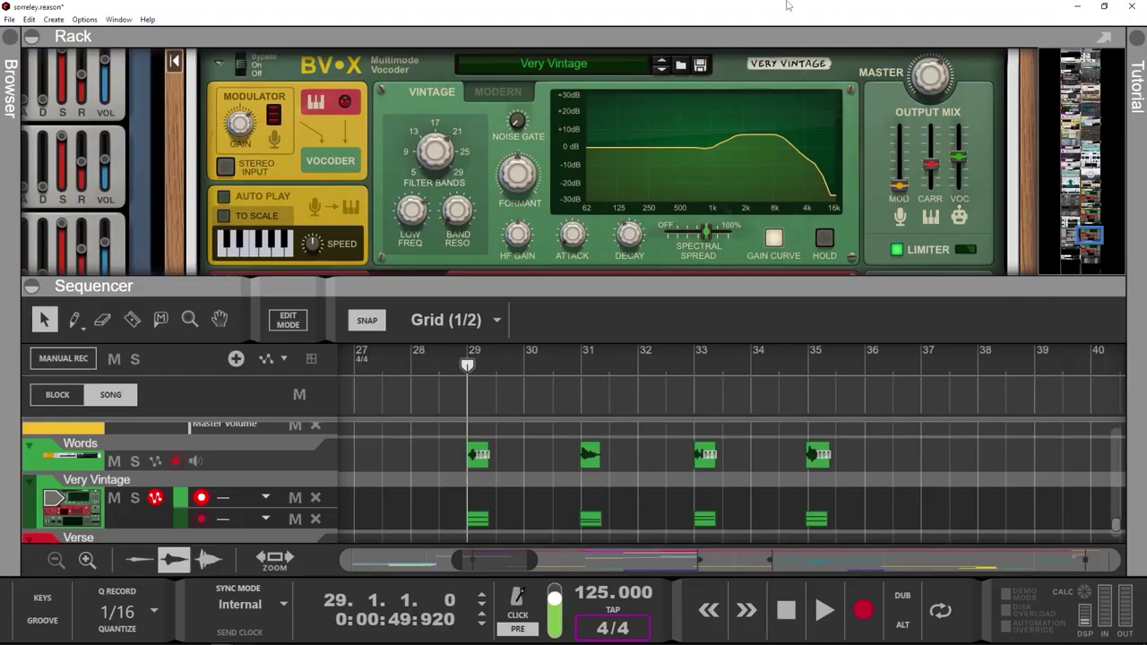
{"action": "key", "text": "space"}
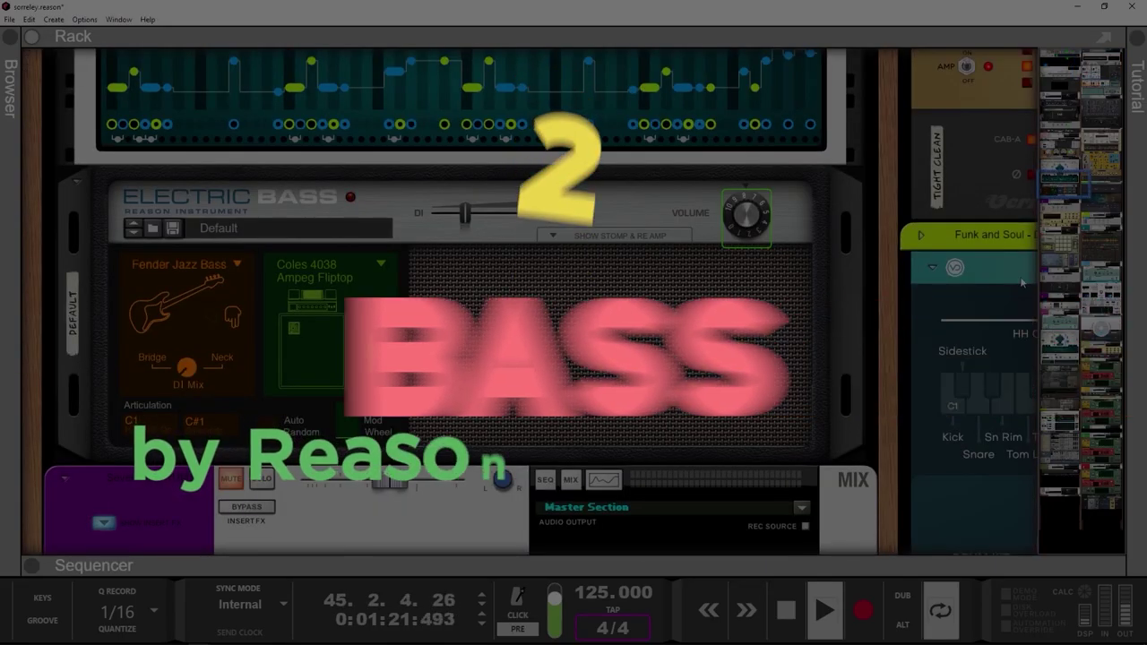
Tour the rack from the Electric Guitarist and Polar down to the Kong Drum Designer.
{"action": "scroll", "coordinate": [448, 296], "scroll_direction": "up", "scroll_amount": 5}
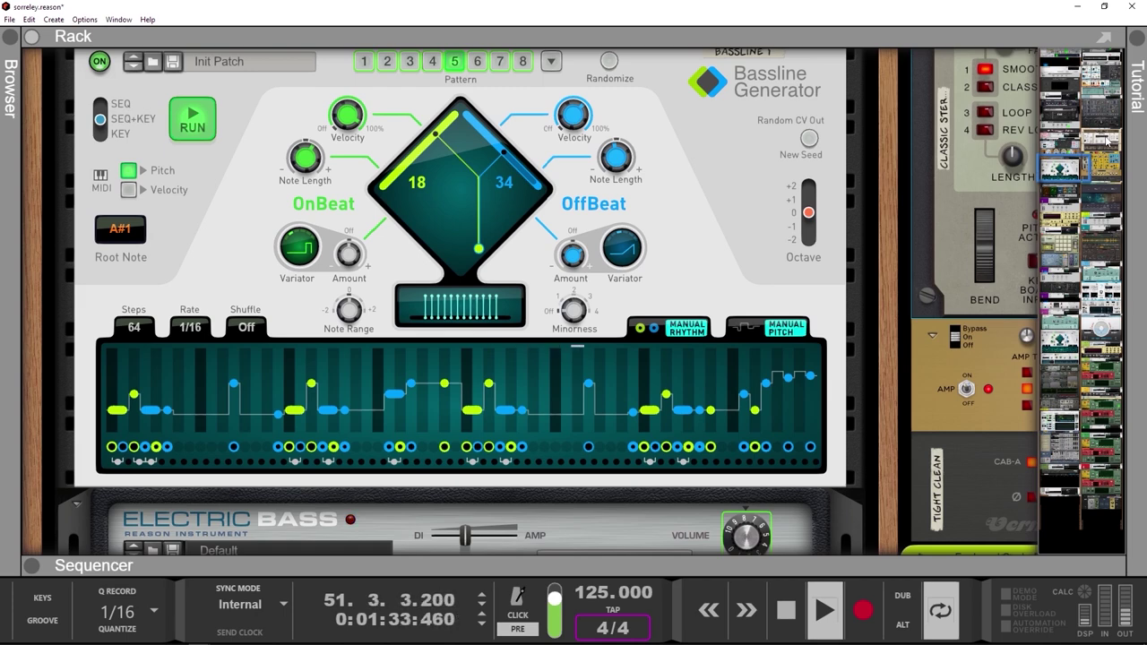
{"action": "left_click", "coordinate": [1107, 139]}
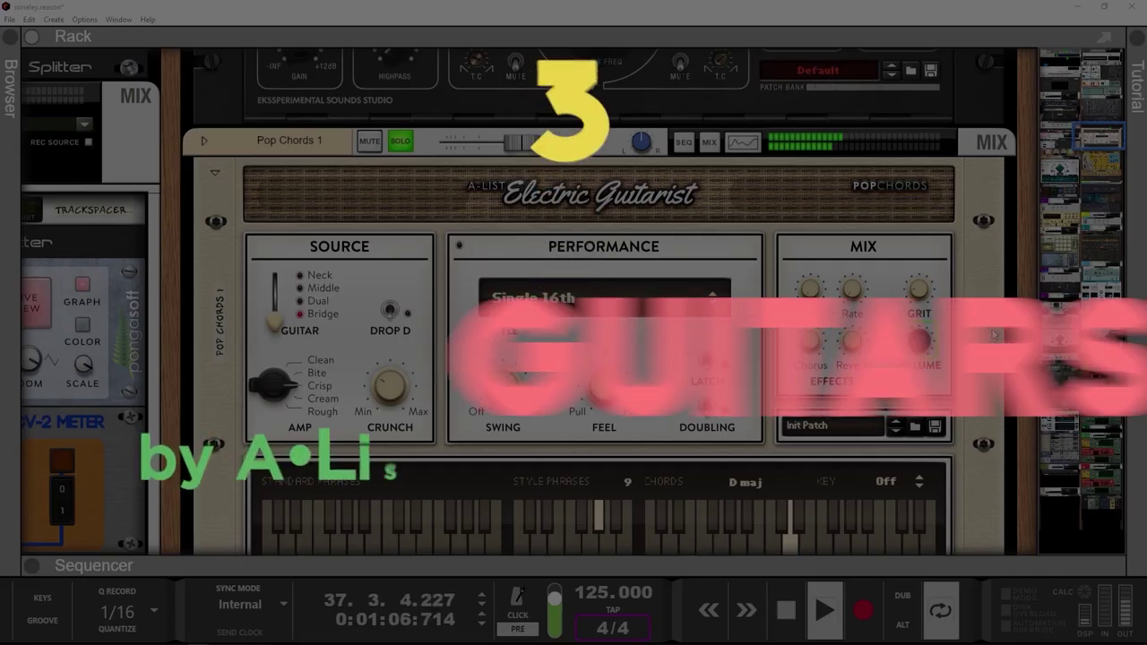
{"action": "scroll", "coordinate": [993, 330], "scroll_direction": "down", "scroll_amount": 4}
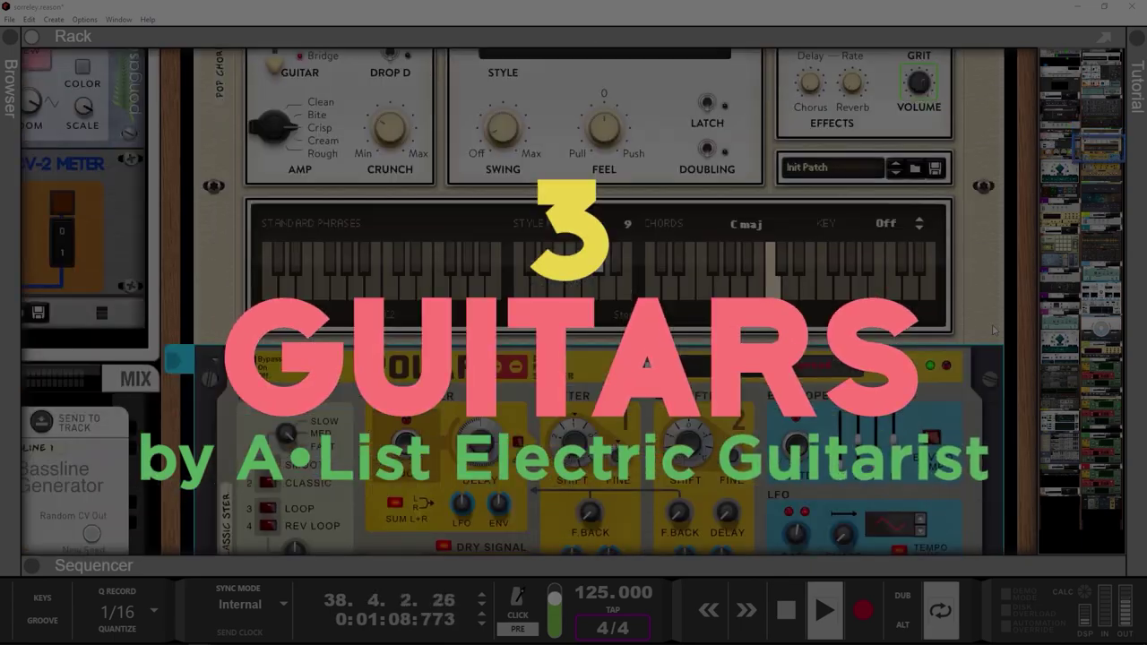
{"action": "scroll", "coordinate": [992, 330], "scroll_direction": "down", "scroll_amount": 2}
{"action": "scroll", "coordinate": [992, 330], "scroll_direction": "down", "scroll_amount": 2}
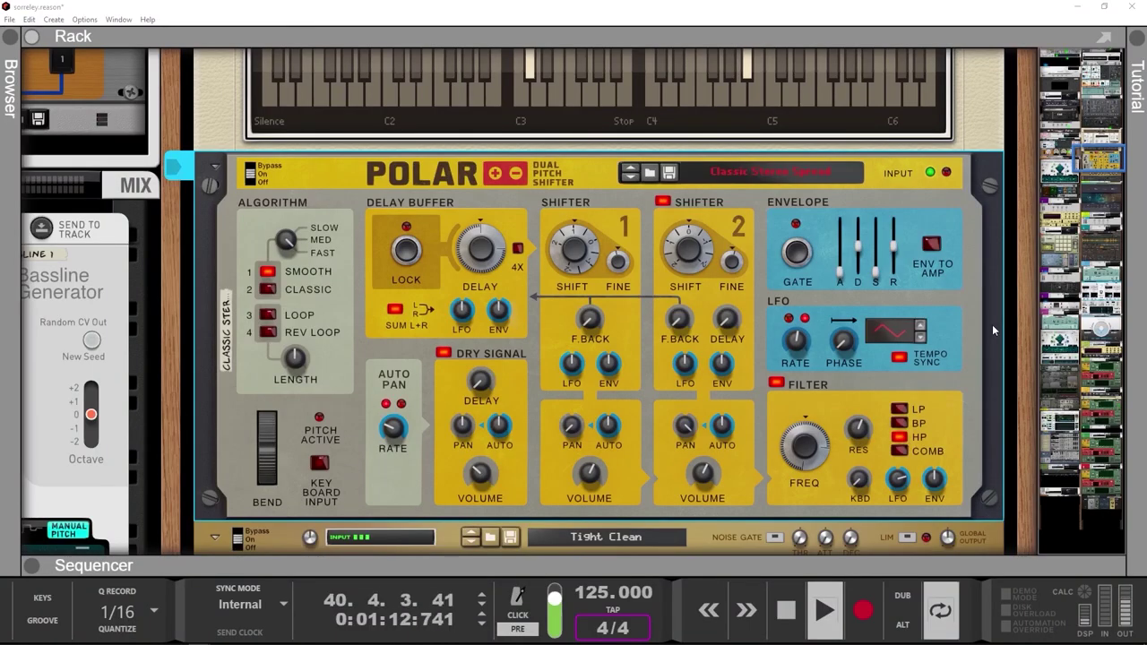
{"action": "scroll", "coordinate": [992, 330], "scroll_direction": "down", "scroll_amount": 6}
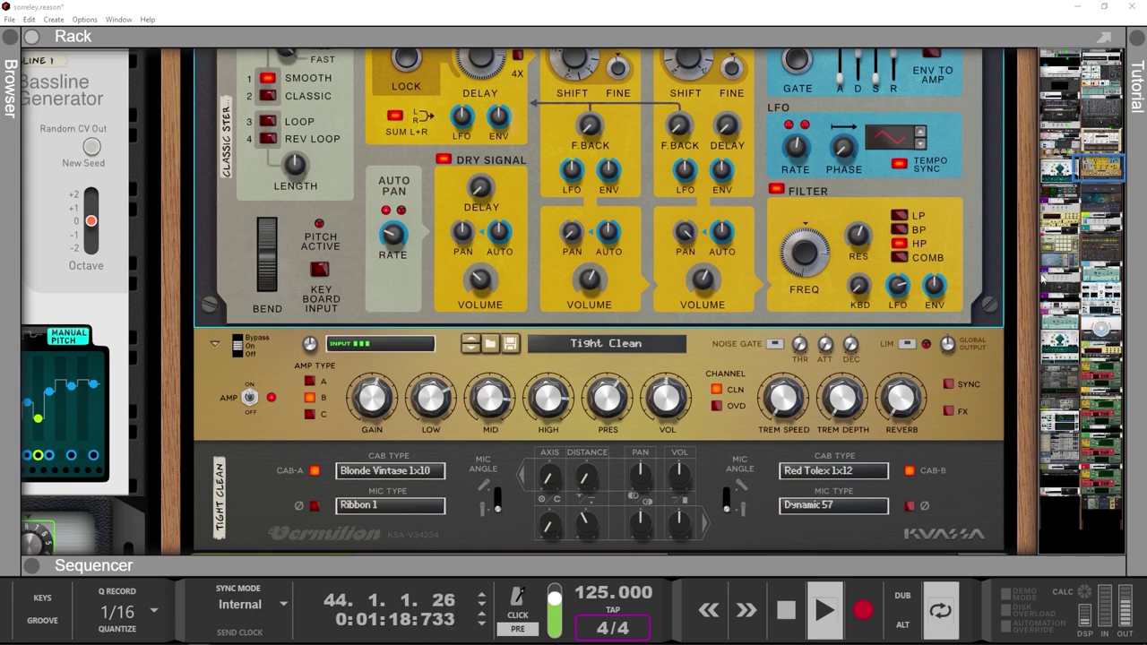
{"action": "left_click", "coordinate": [1046, 242]}
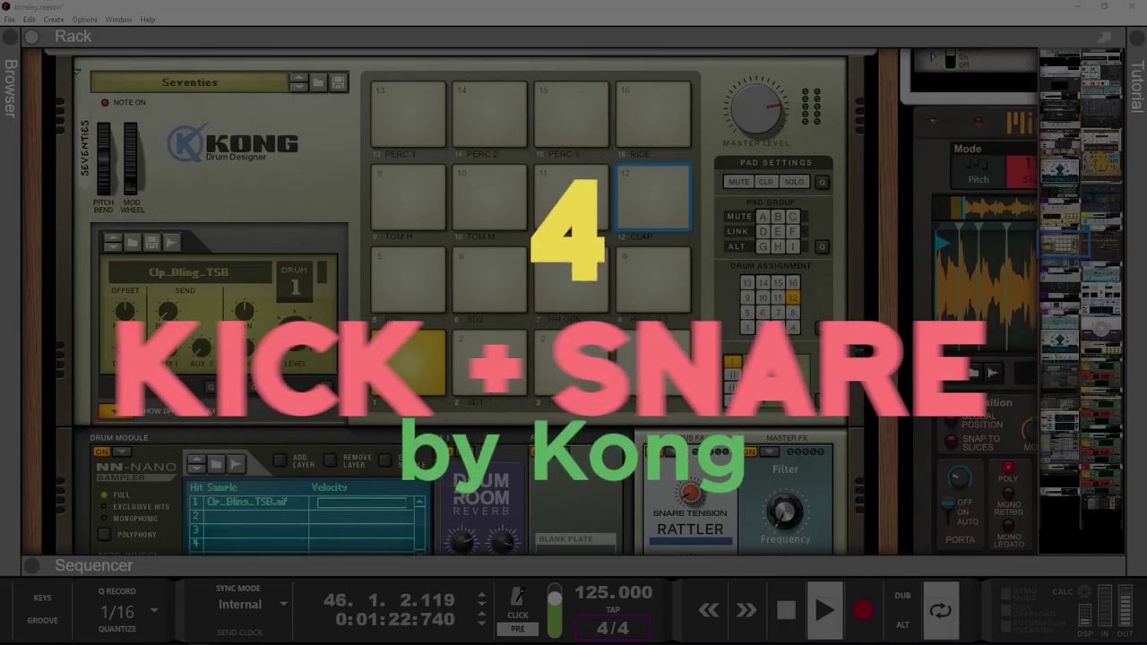
Check the rack's back panels, then show Virtual Drummer Solid with its 120 Disco Freak style.
{"action": "scroll", "coordinate": [571, 314], "scroll_direction": "down", "scroll_amount": 3}
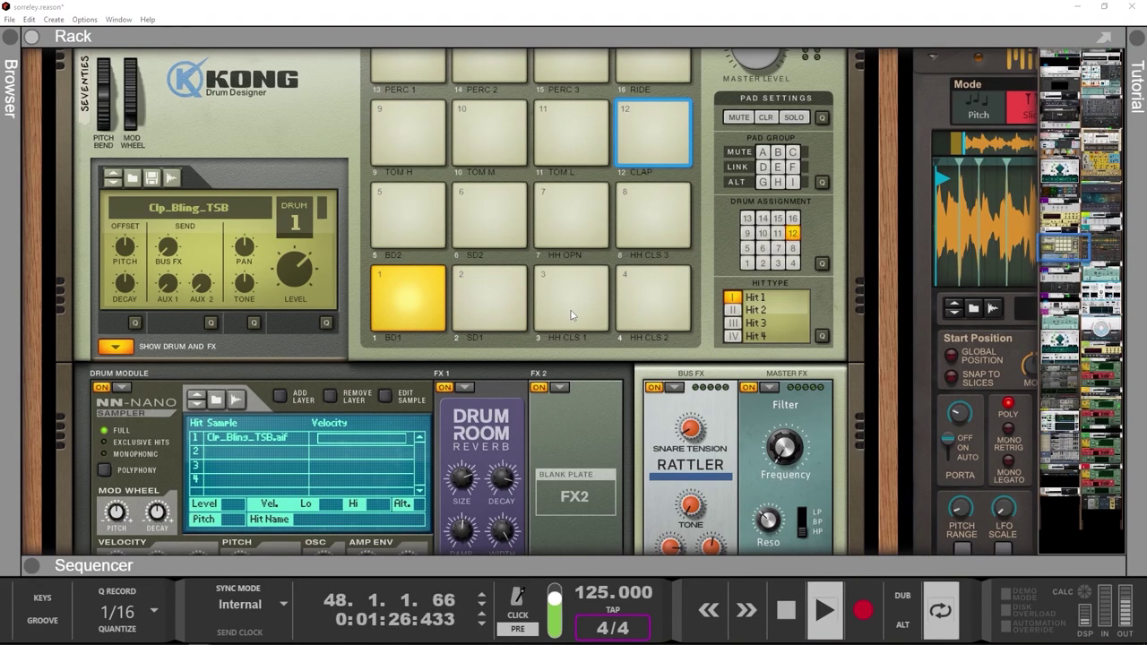
{"action": "key", "text": "Tab"}
{"action": "scroll", "coordinate": [742, 179], "scroll_direction": "up", "scroll_amount": 2}
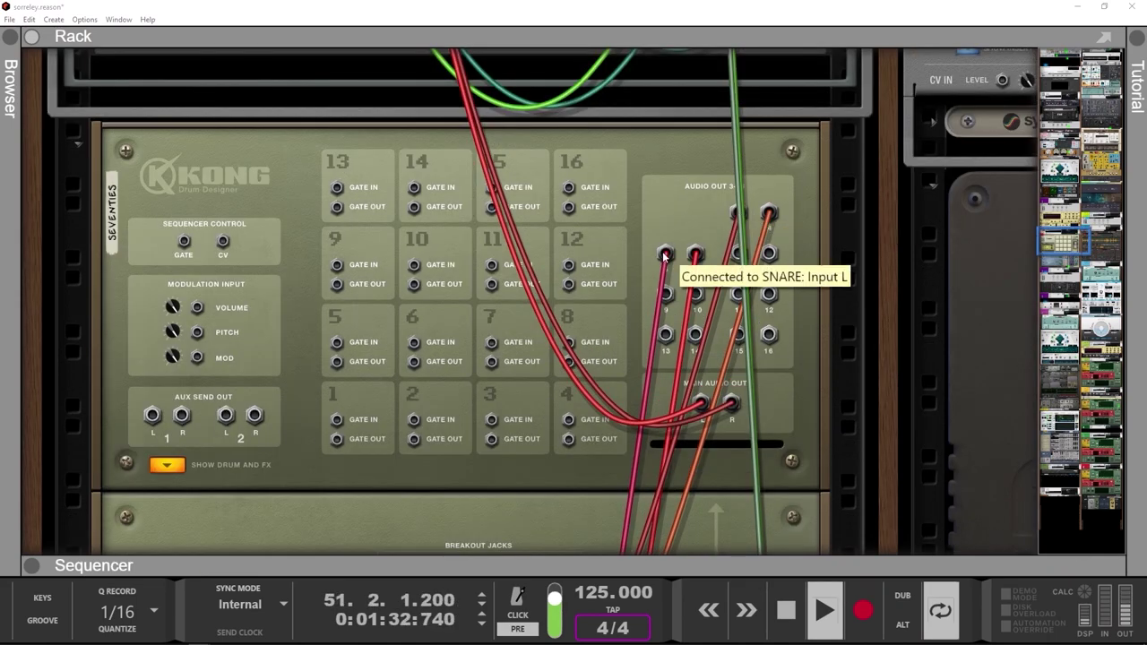
{"action": "key", "text": "Tab"}
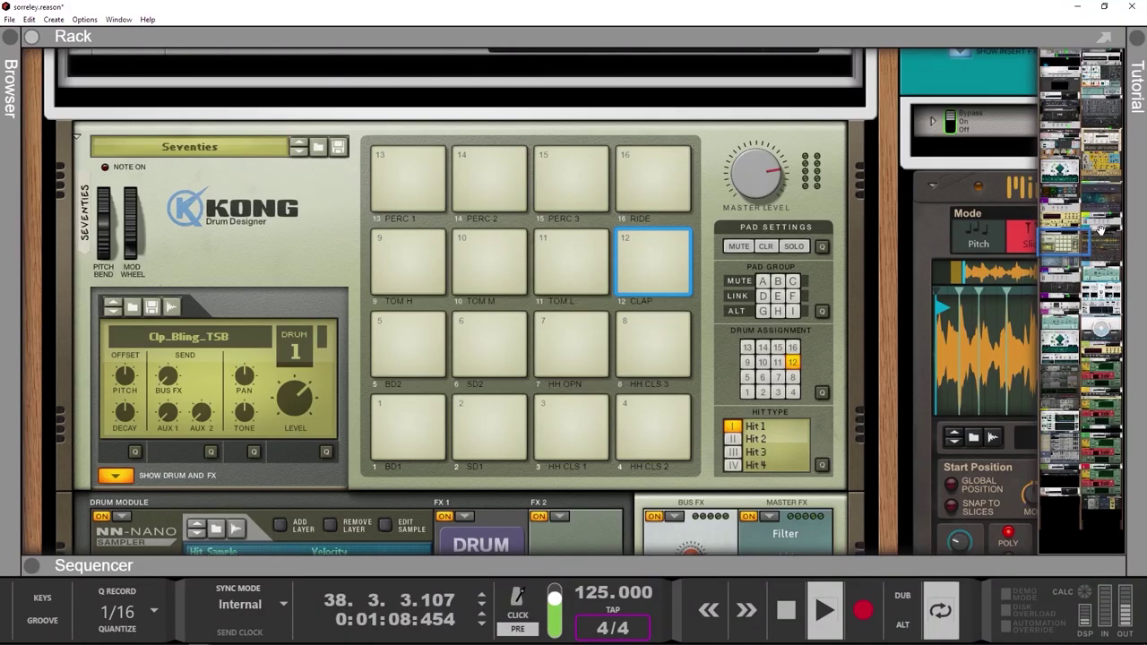
{"action": "left_click", "coordinate": [1105, 199]}
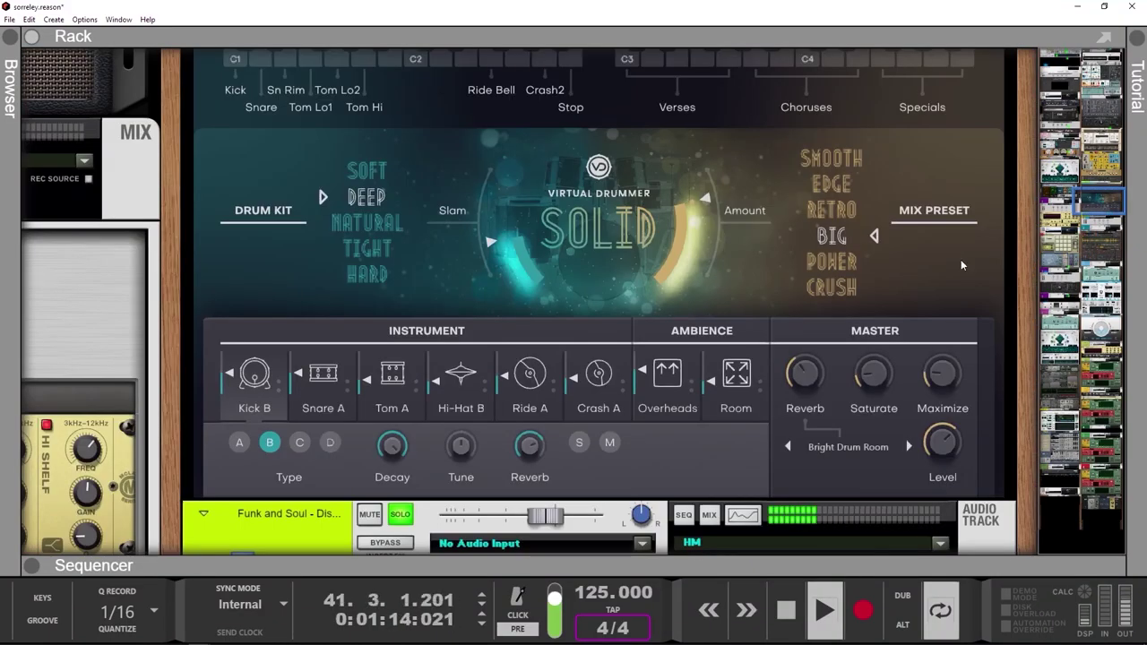
{"action": "scroll", "coordinate": [923, 256], "scroll_direction": "up", "scroll_amount": 3}
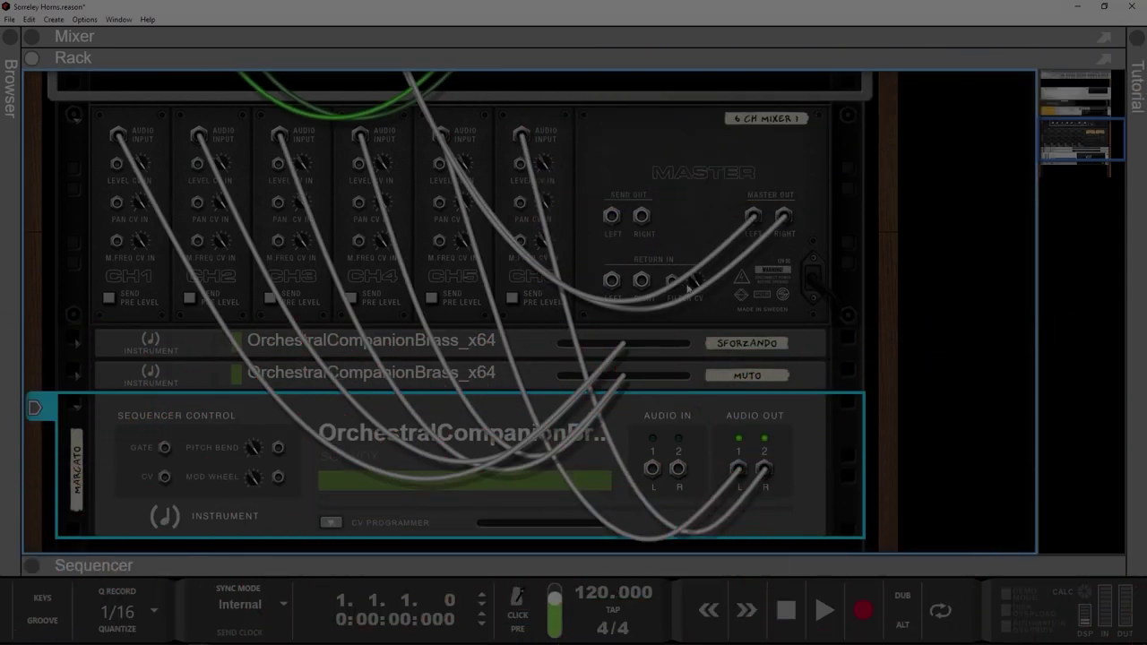
Show front panels, fold the Marcato device, stop playback, and open Mimic's sample window.
{"action": "key", "text": "Tab"}
{"action": "left_click", "coordinate": [560, 293]}
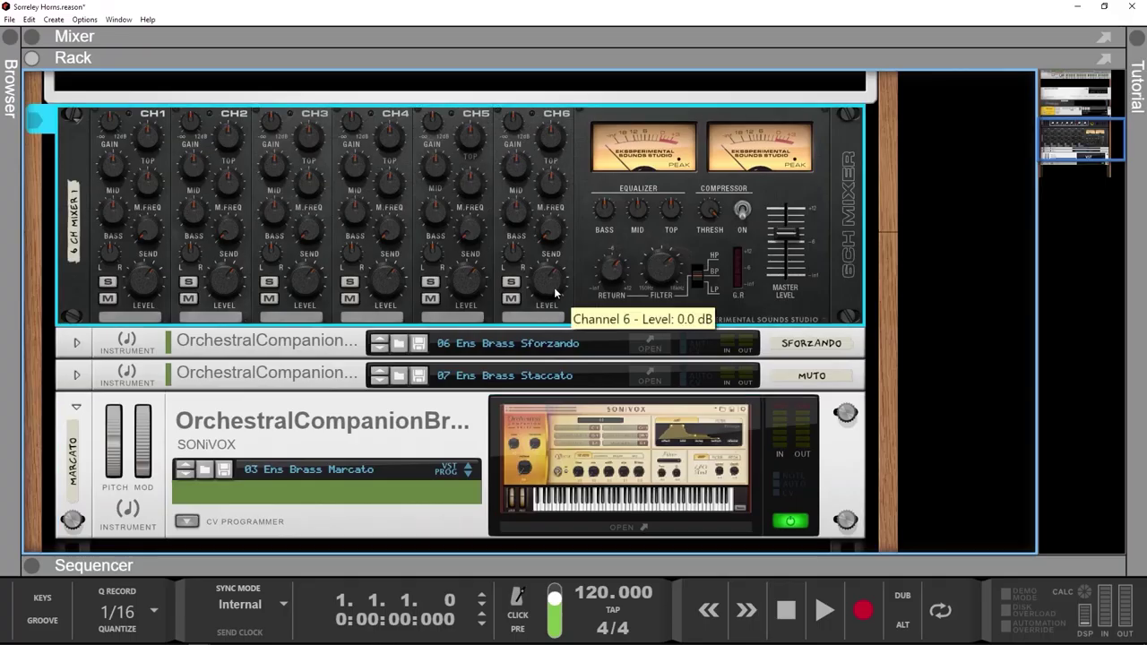
{"action": "left_click", "coordinate": [75, 408]}
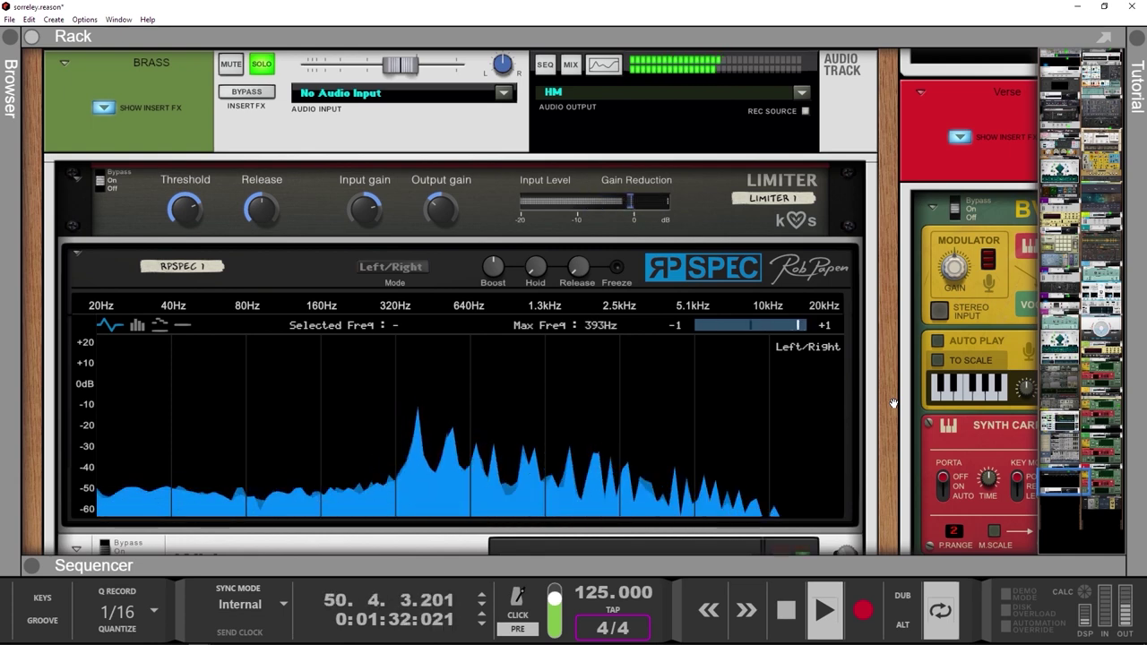
{"action": "left_click", "coordinate": [796, 609]}
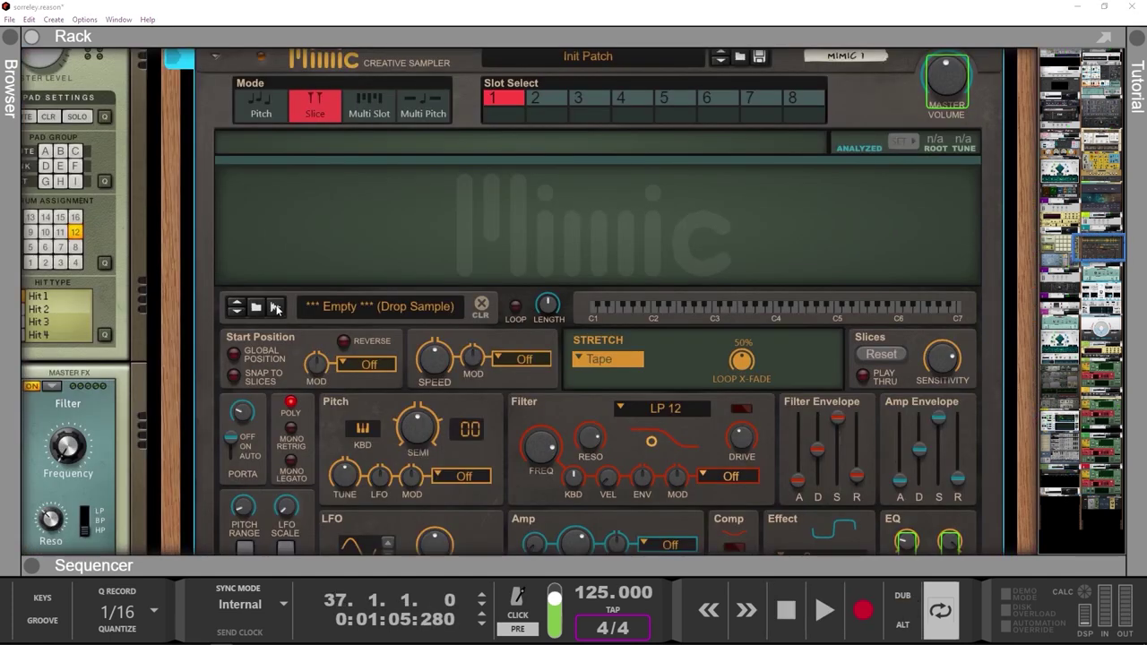
{"action": "left_click", "coordinate": [820, 611]}
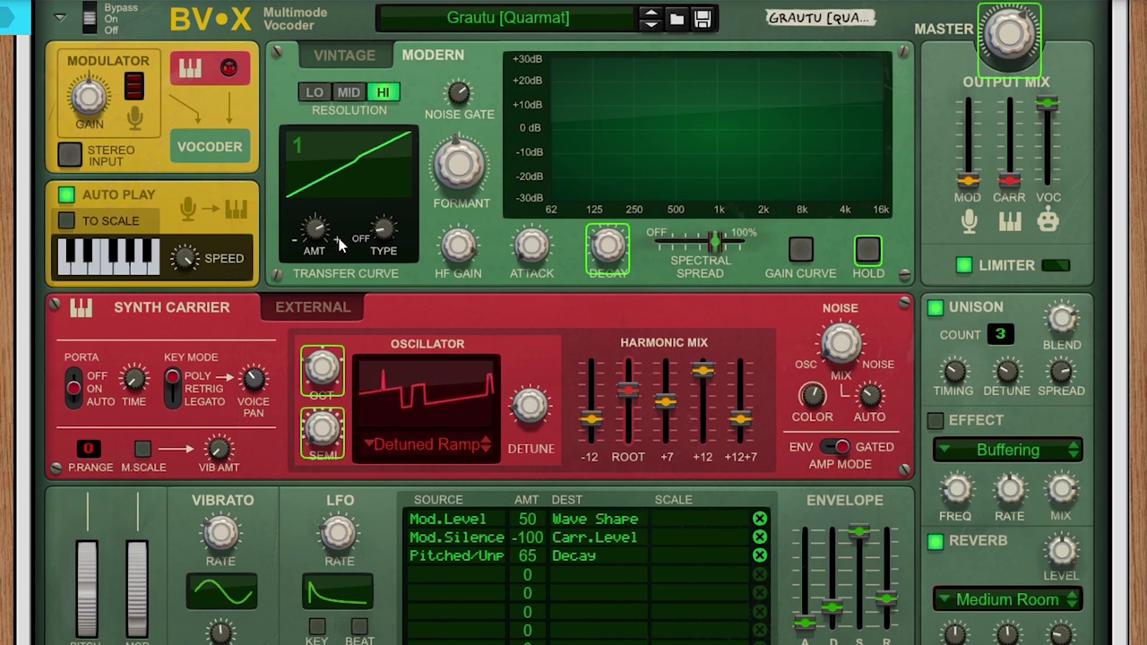
Zero the Grautu BV-X spectral spread, then enable To Scale snapping and the Gain Curve.
{"action": "left_click_drag", "start_coordinate": [716, 242], "coordinate": [453, 304]}
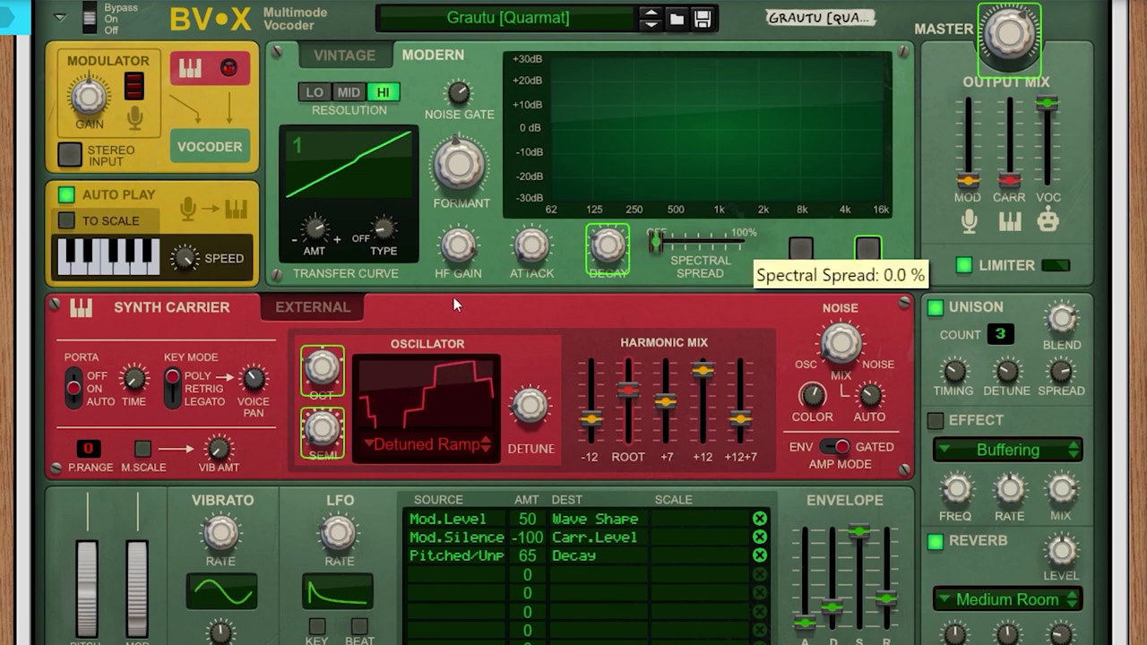
{"action": "left_click", "coordinate": [67, 220]}
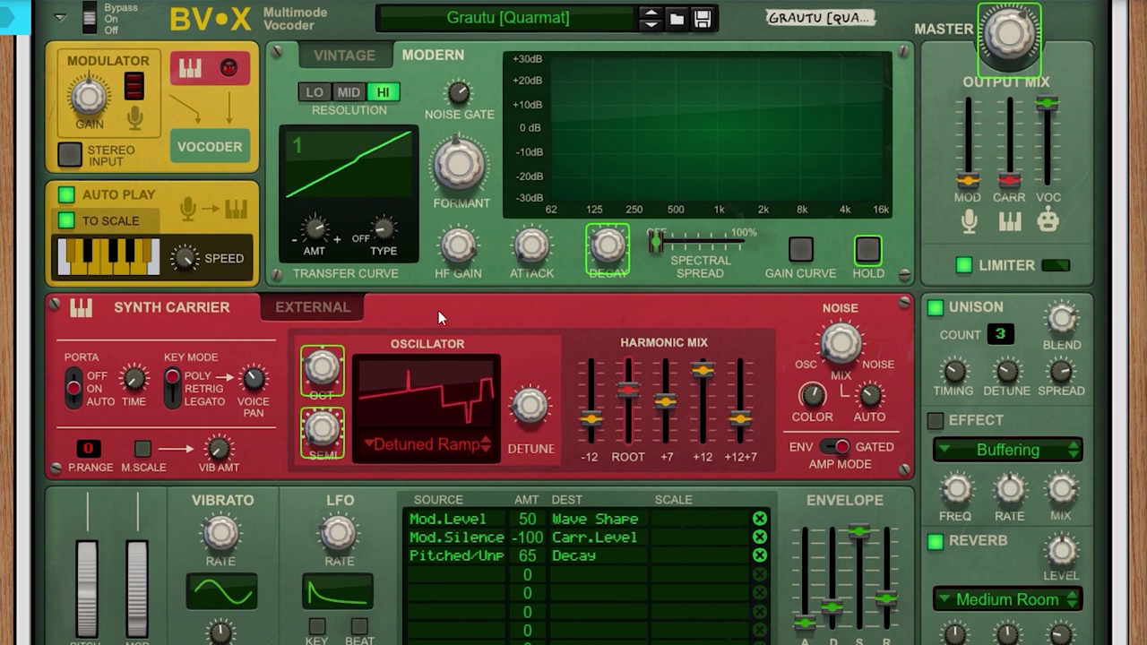
{"action": "mouse_move", "coordinate": [462, 173]}
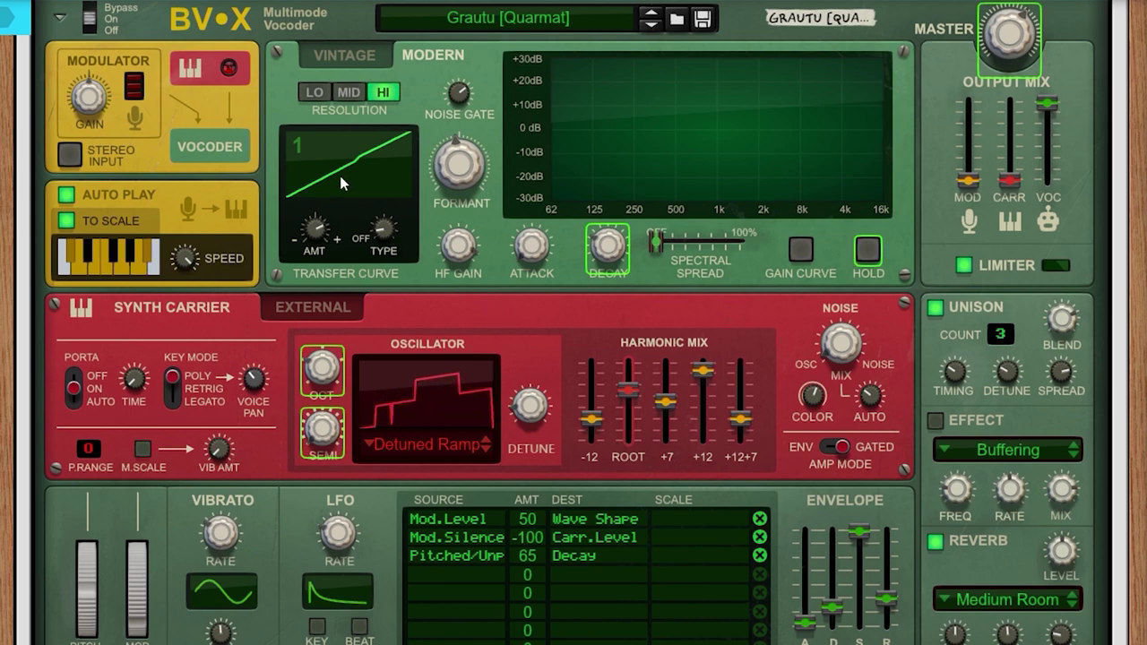
{"action": "mouse_move", "coordinate": [383, 229]}
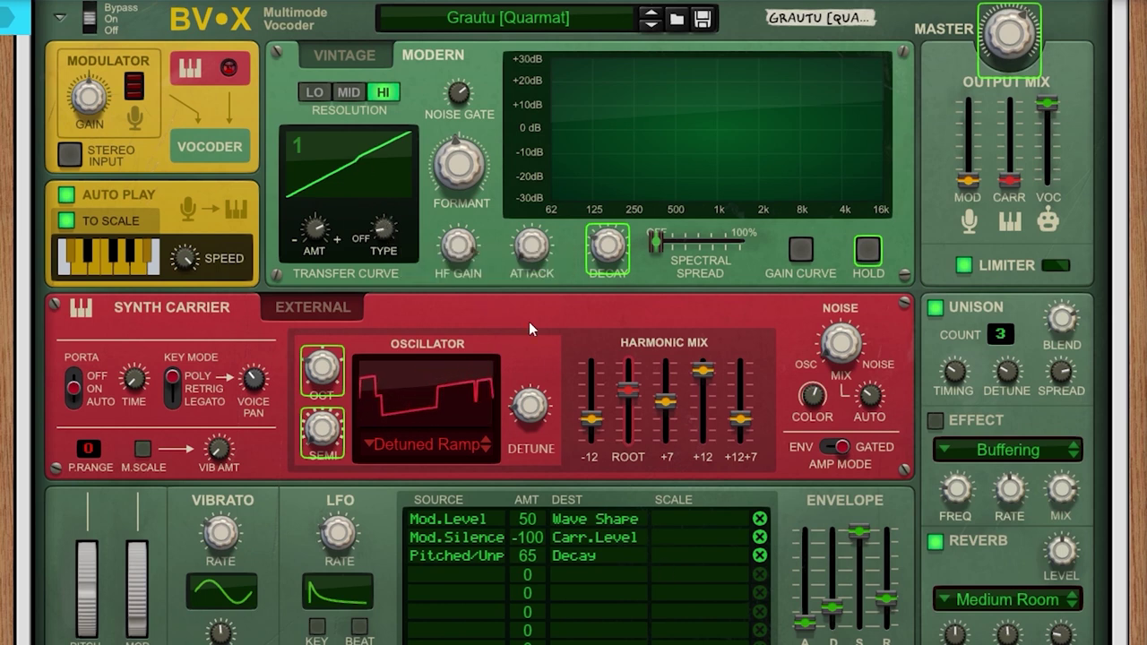
{"action": "left_click", "coordinate": [800, 249]}
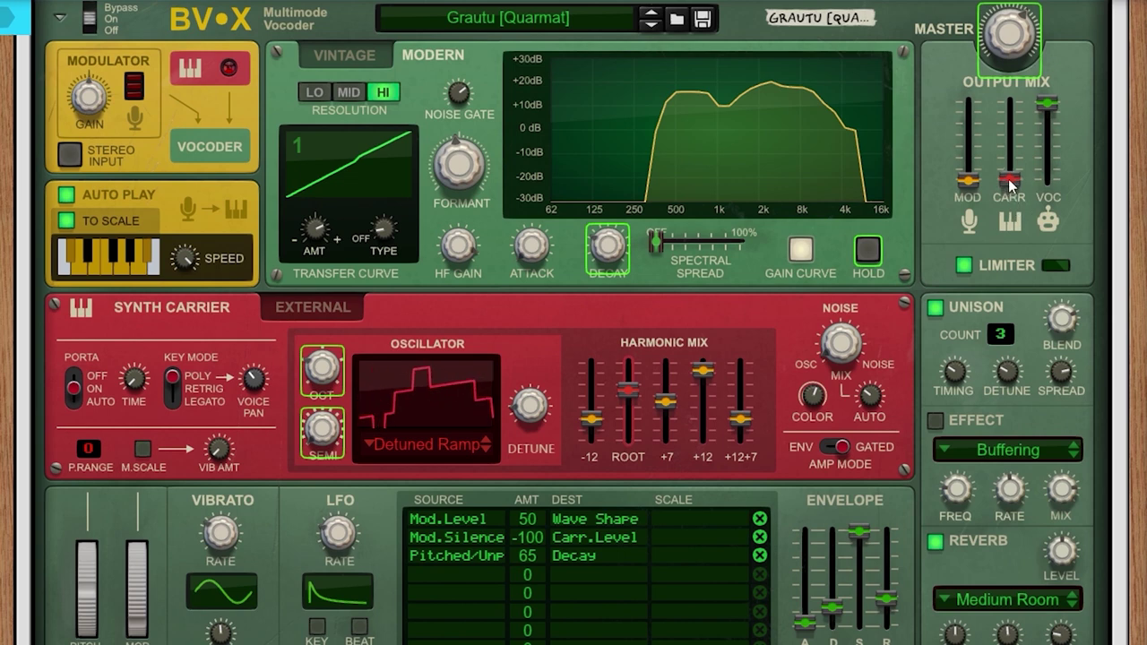
Mix the carrier at 0.6 dB and modulator at -9.6 dB, with spectral spread at 68.5%.
{"action": "left_click_drag", "start_coordinate": [1010, 180], "coordinate": [1013, 149]}
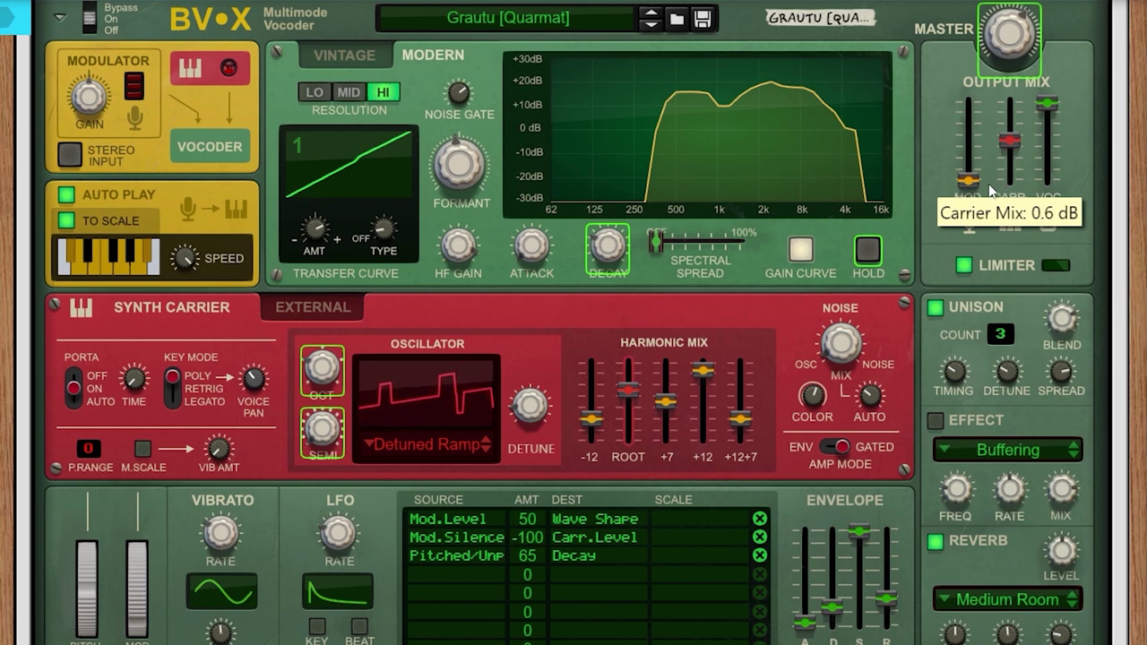
{"action": "left_click_drag", "start_coordinate": [969, 184], "coordinate": [972, 165]}
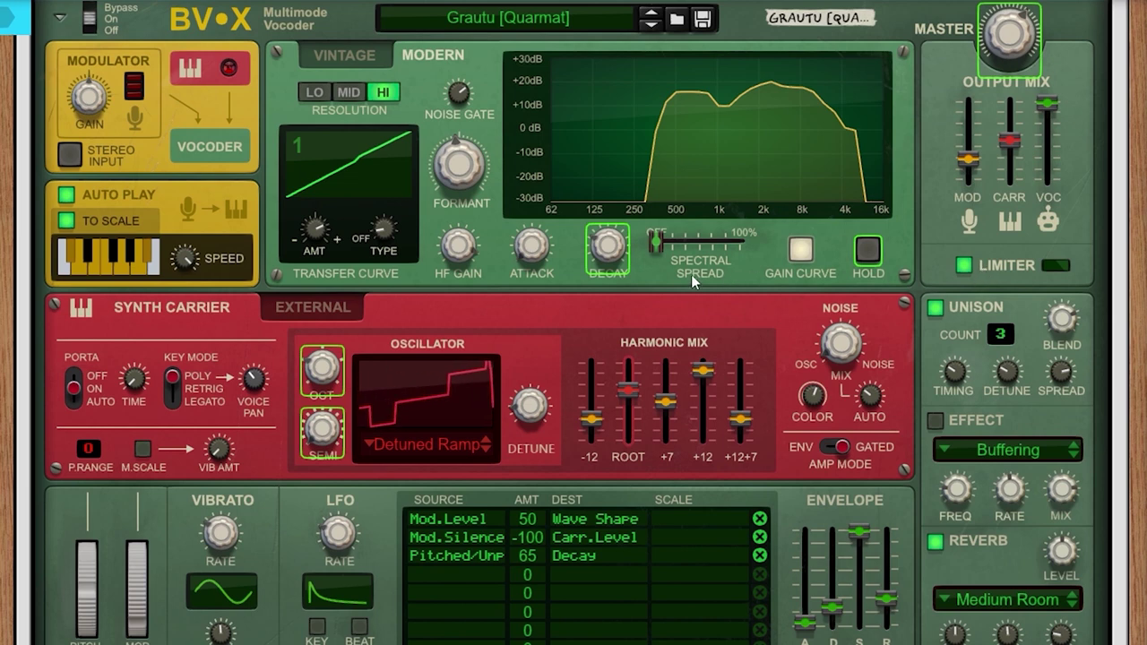
{"action": "left_click_drag", "start_coordinate": [659, 244], "coordinate": [717, 244]}
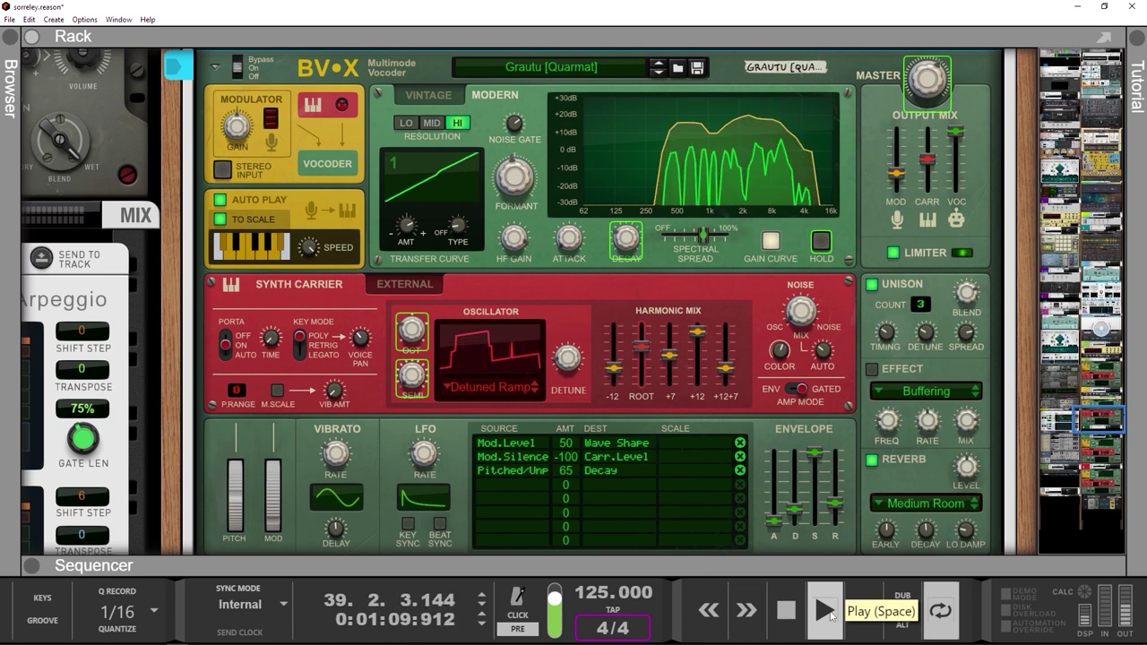
Stop and restart playback, then scroll the rack to the Verse Vocoded BV-X on its Init Patch.
{"action": "left_click", "coordinate": [786, 620]}
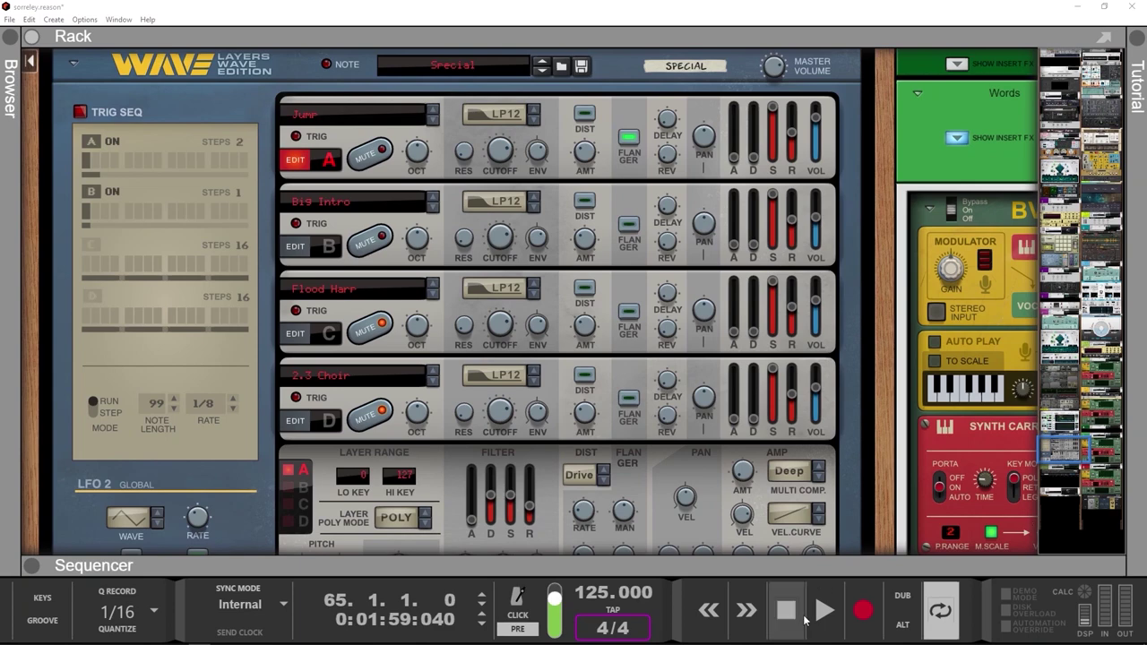
{"action": "left_click", "coordinate": [823, 611]}
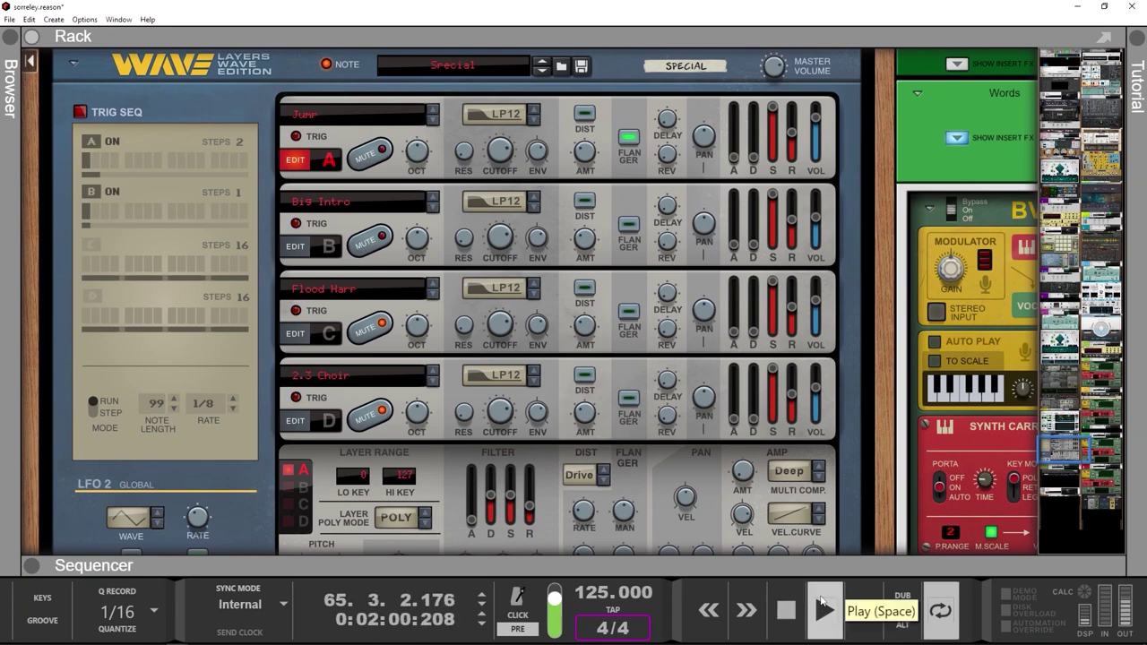
{"action": "scroll", "coordinate": [883, 96], "scroll_direction": "up", "scroll_amount": 1}
{"action": "left_click_drag", "start_coordinate": [884, 97], "coordinate": [884, 513]}
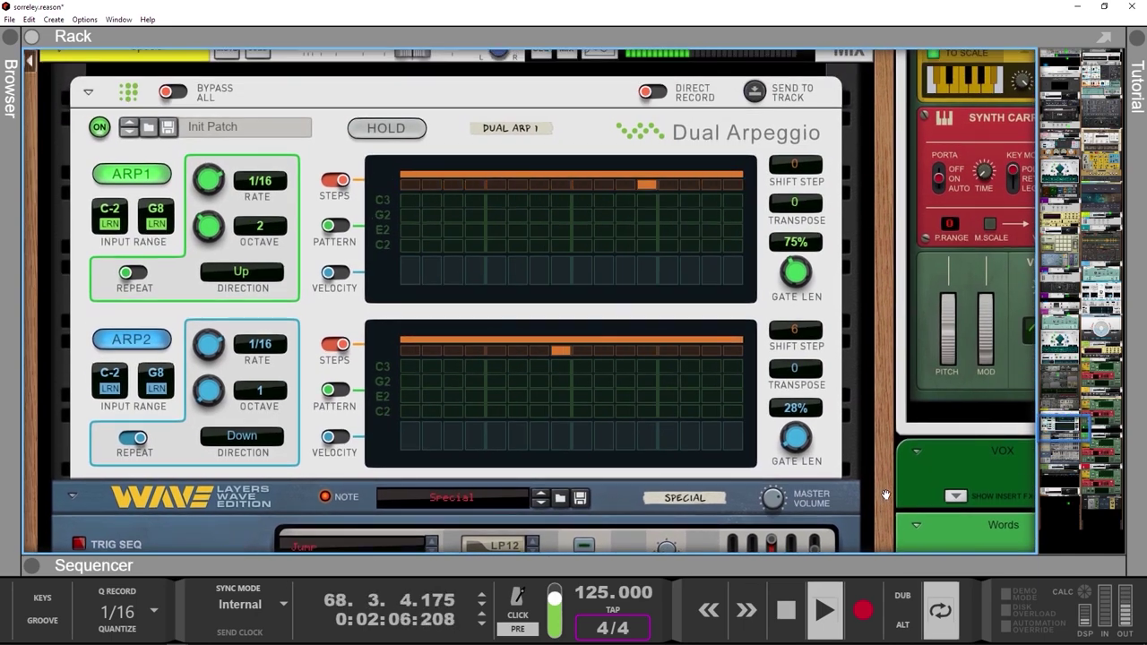
{"action": "scroll", "coordinate": [885, 495], "scroll_direction": "down", "scroll_amount": 10}
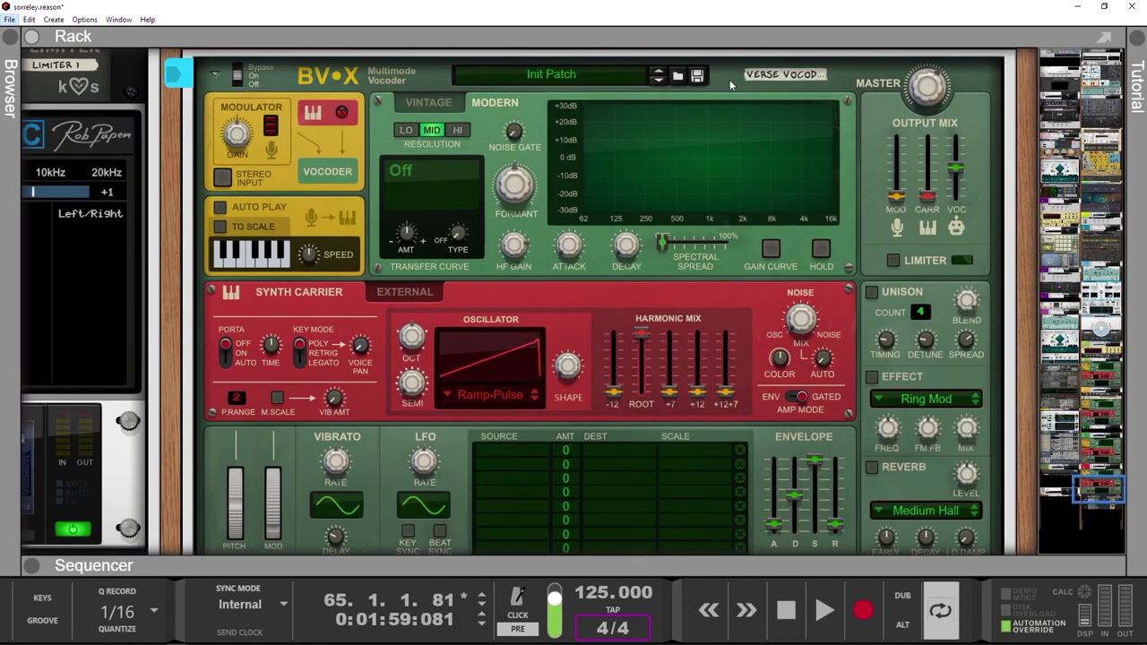
Load VOXODER-2 onto the Verse Vocoded BV-X, set modulator mix to -28.7 dB, and stop playback.
{"action": "left_click", "coordinate": [685, 77]}
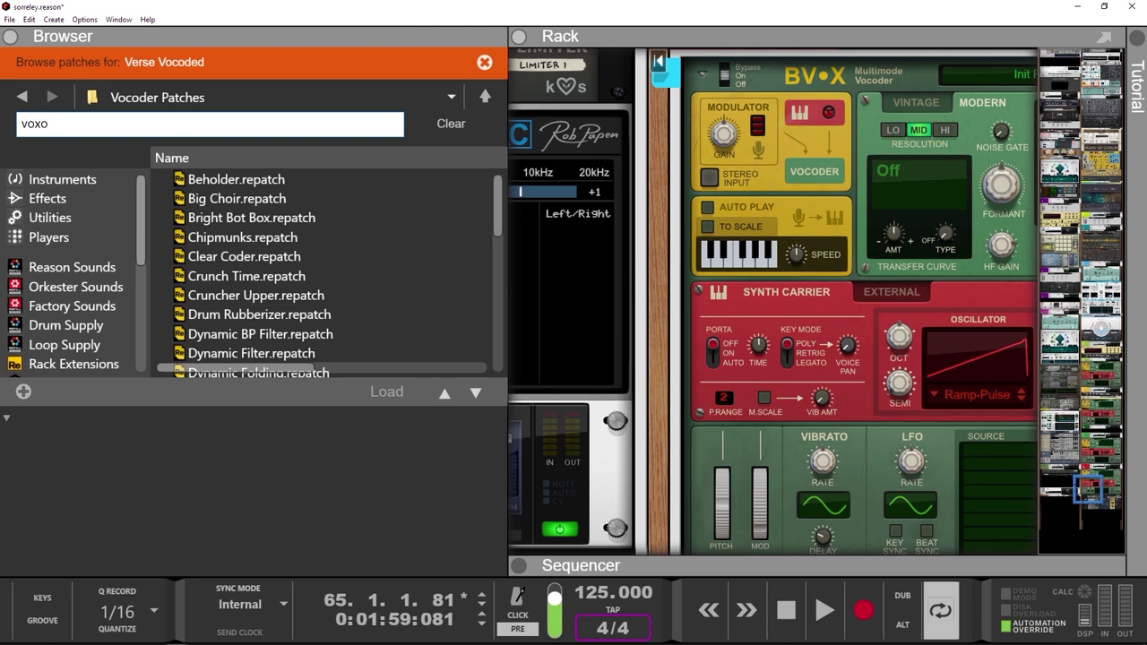
{"action": "key", "text": "Return"}
{"action": "left_click", "coordinate": [238, 218]}
{"action": "left_click_drag", "start_coordinate": [238, 217], "coordinate": [801, 217]}
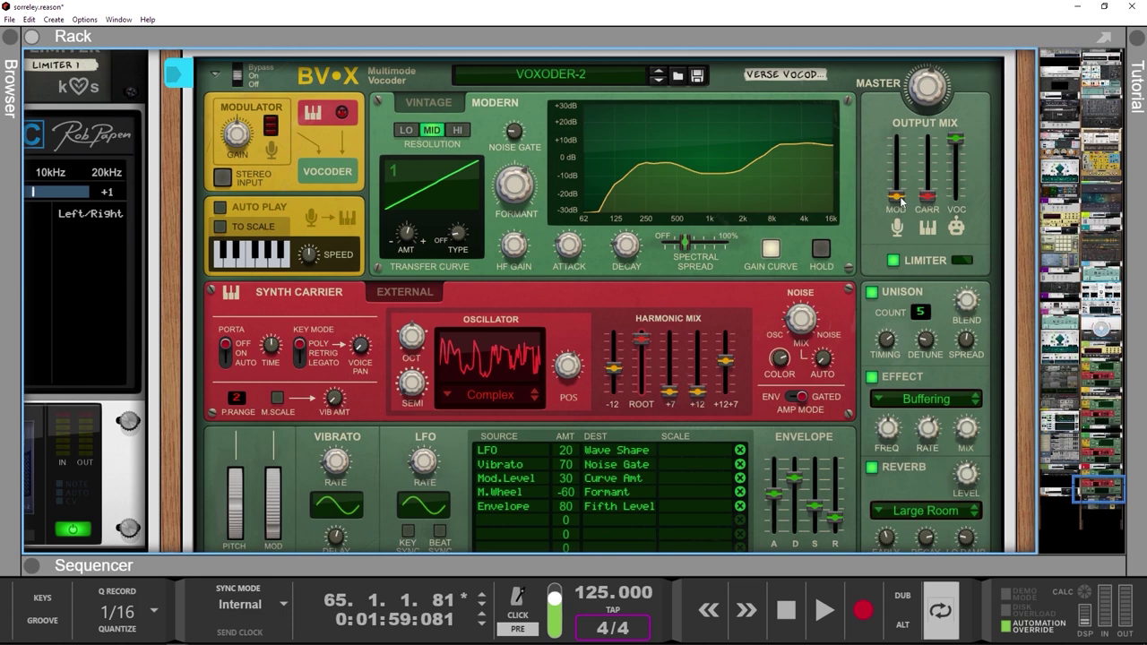
{"action": "left_click_drag", "start_coordinate": [896, 196], "coordinate": [897, 191]}
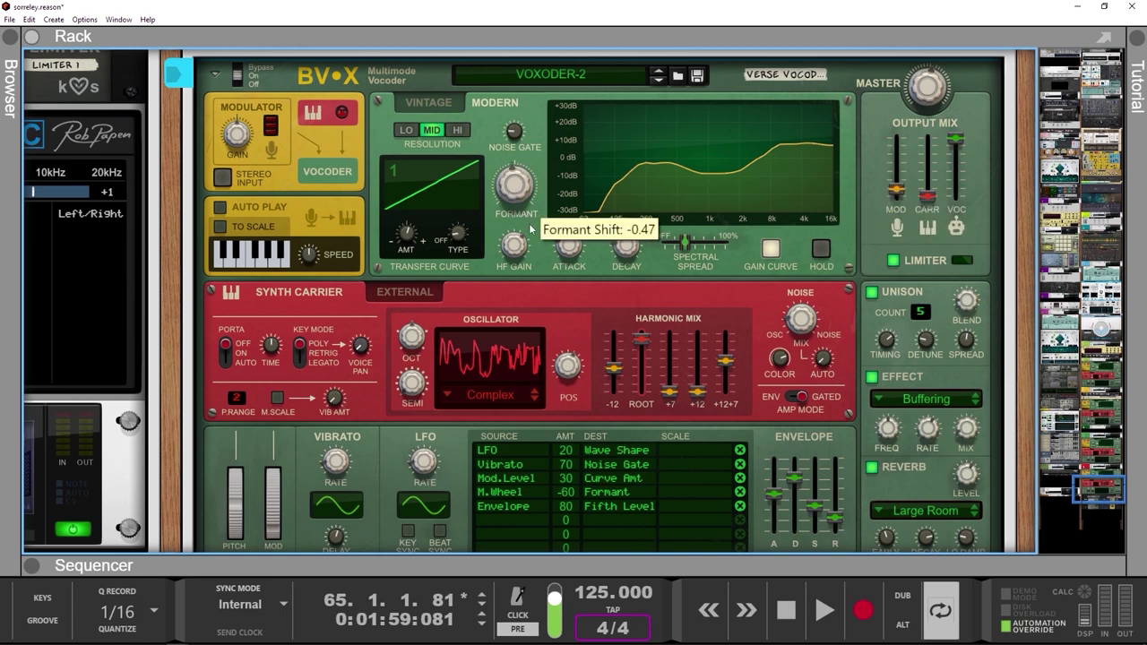
{"action": "left_click", "coordinate": [776, 618]}
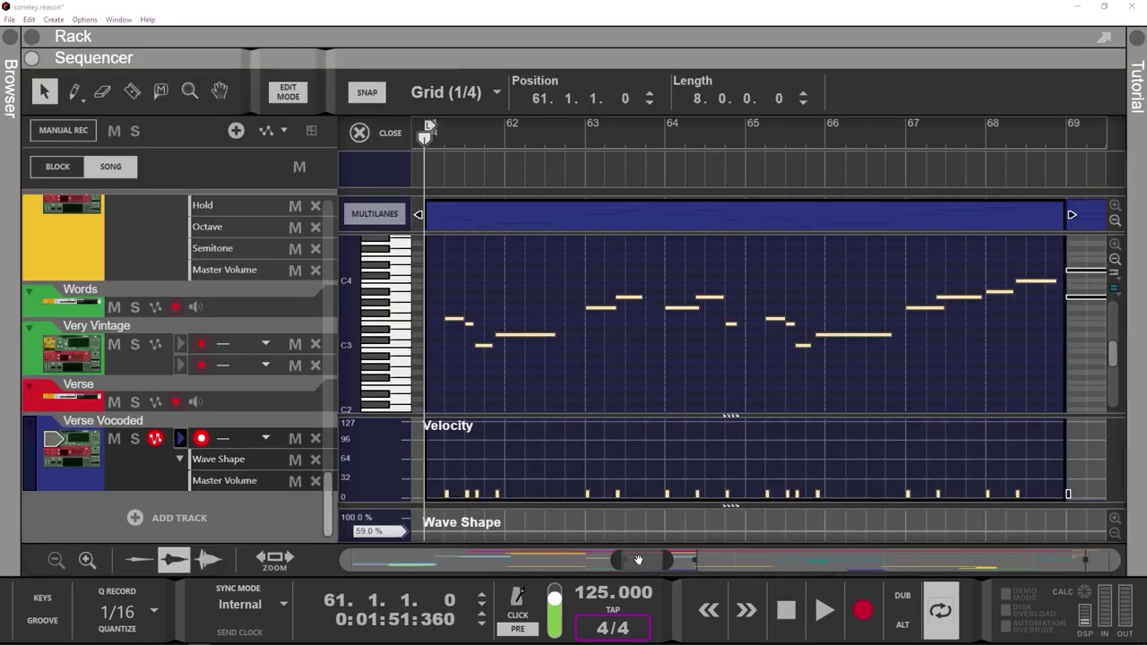
Scroll to bars 69–77, select the Verse Vocoded melody clip and play from bar 69.
{"action": "left_click_drag", "start_coordinate": [638, 560], "coordinate": [678, 560]}
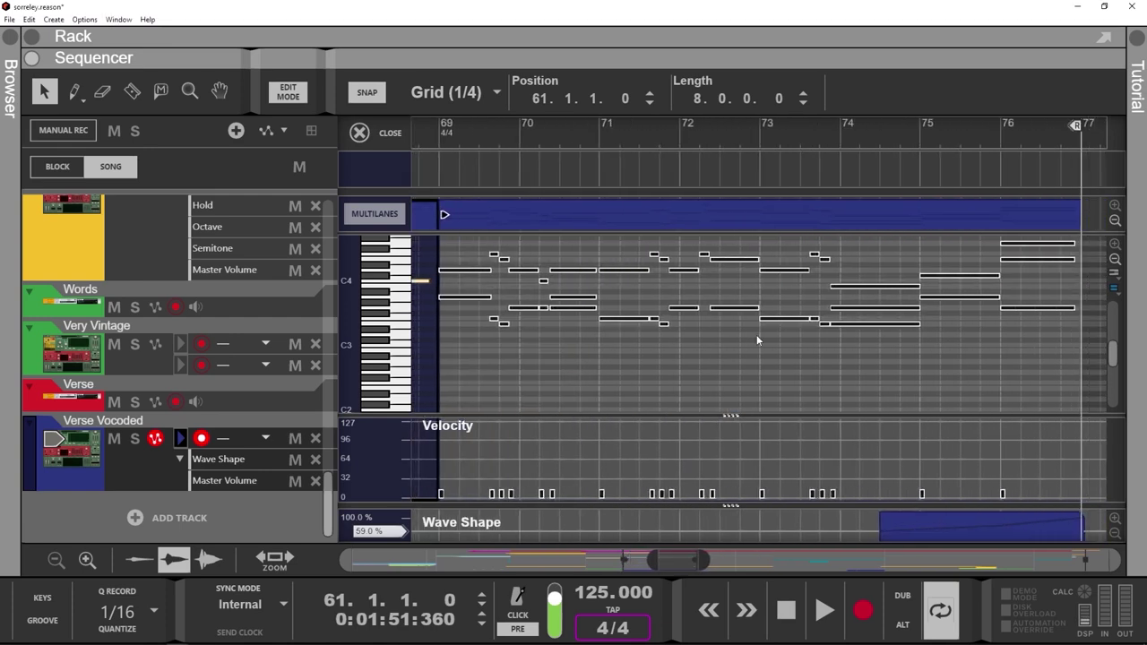
{"action": "left_click", "coordinate": [787, 215]}
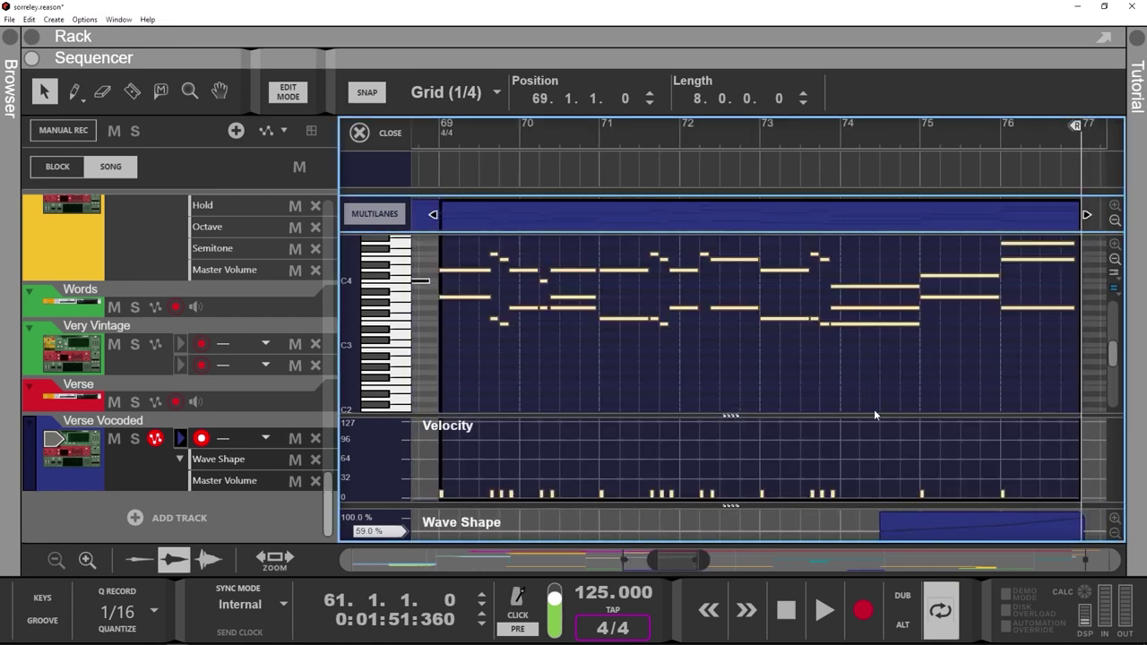
{"action": "key", "text": "space"}
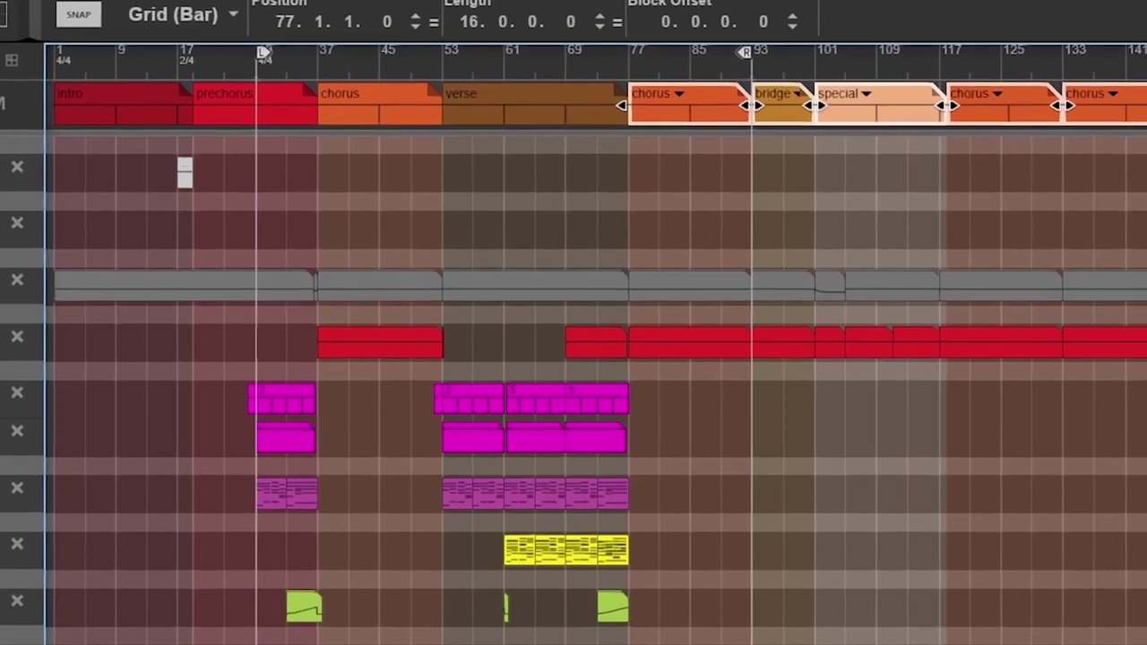
Deselect the newly added arrangement sections and play the song from bar 105.
{"action": "key", "text": "Escape"}
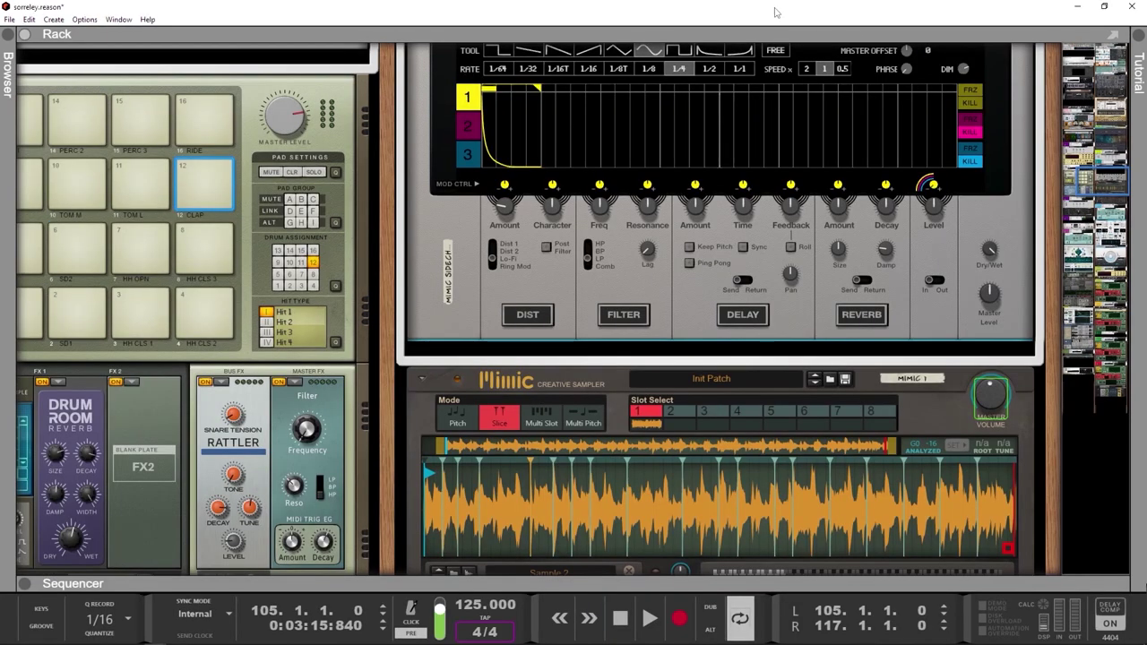
{"action": "key", "text": "space"}
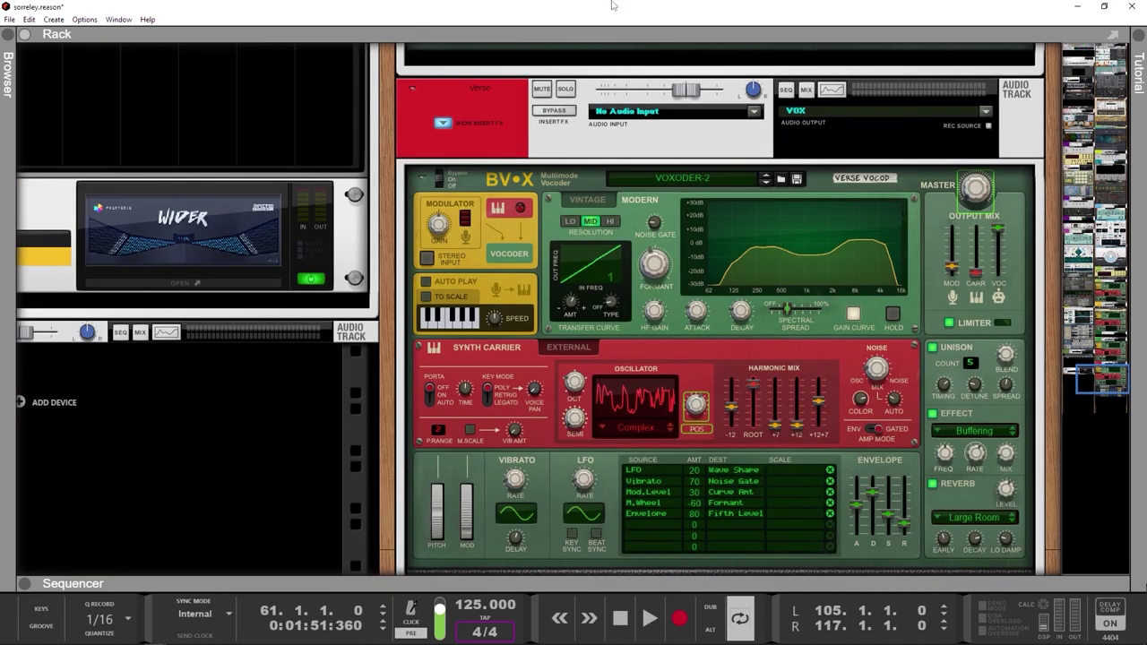
{"action": "key", "text": "F7"}
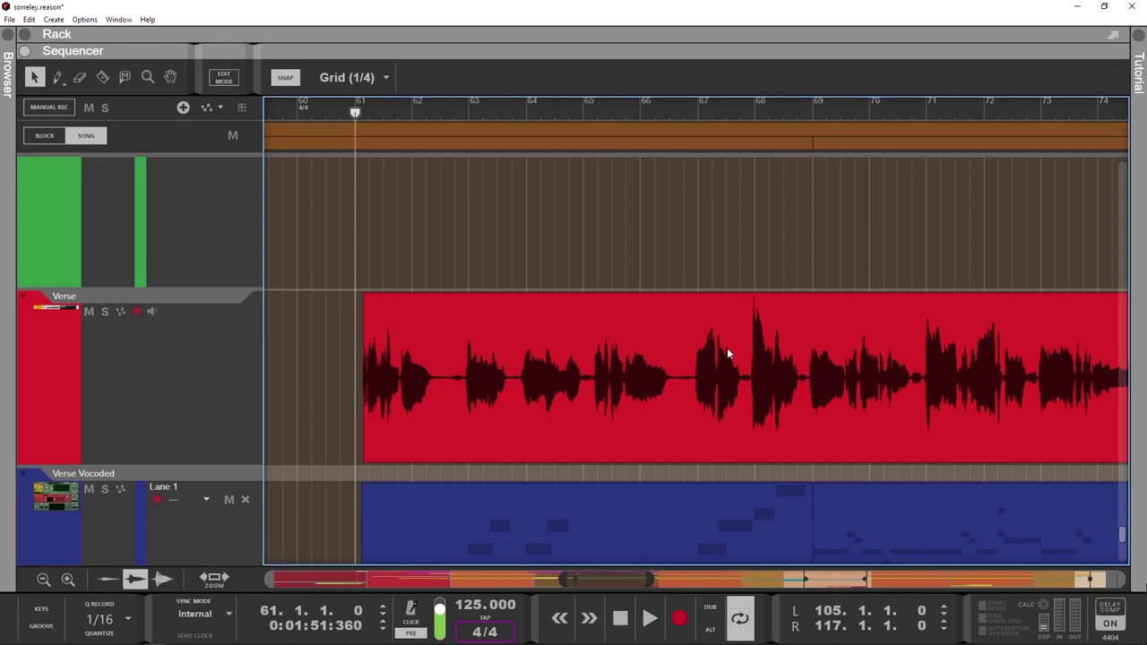
{"action": "key", "text": "r"}
{"action": "left_click", "coordinate": [694, 383]}
{"action": "left_click", "coordinate": [925, 379]}
{"action": "key", "text": "q"}
{"action": "right_click", "coordinate": [825, 382]}
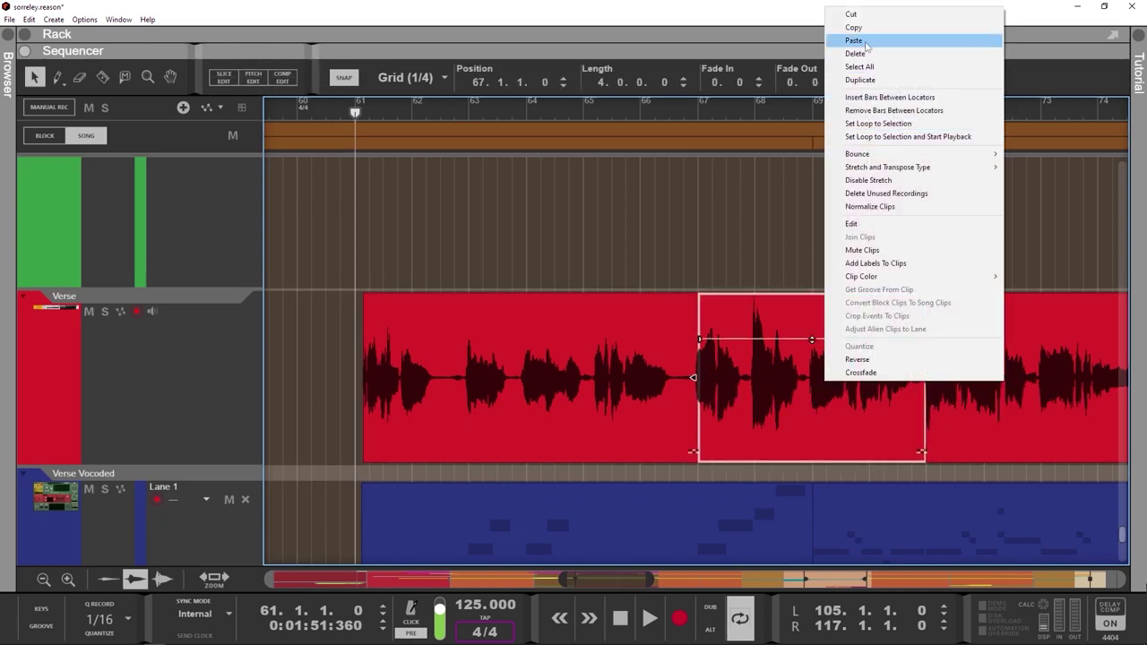
{"action": "left_click", "coordinate": [867, 27]}
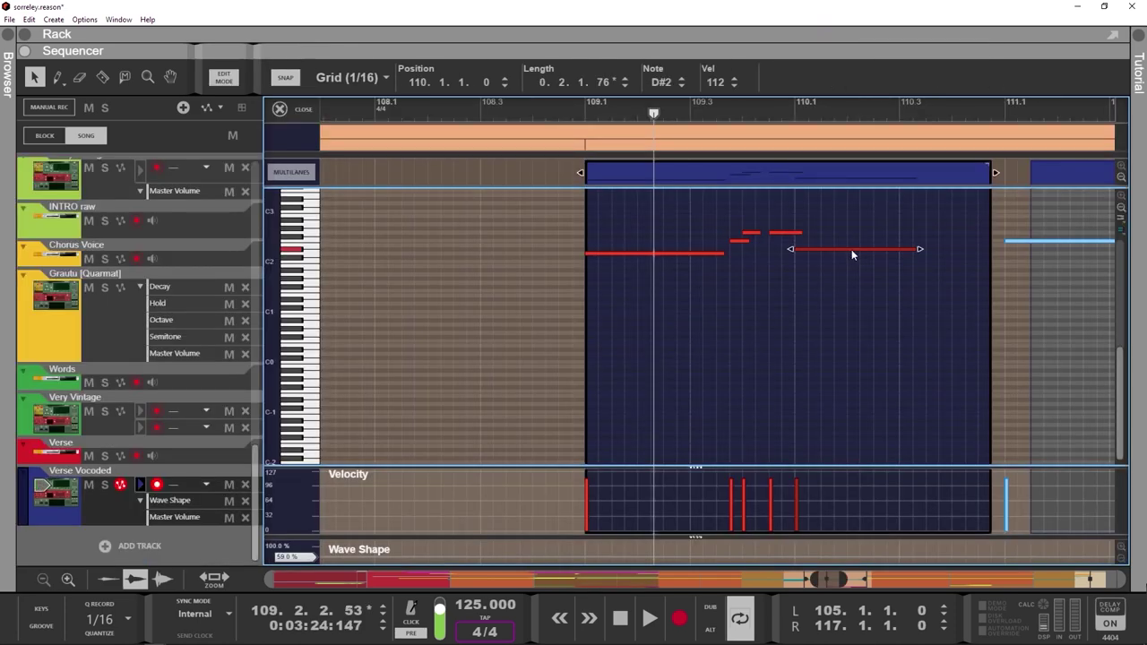
{"action": "left_click_drag", "start_coordinate": [851, 249], "coordinate": [865, 222]}
{"action": "left_click", "coordinate": [884, 381]}
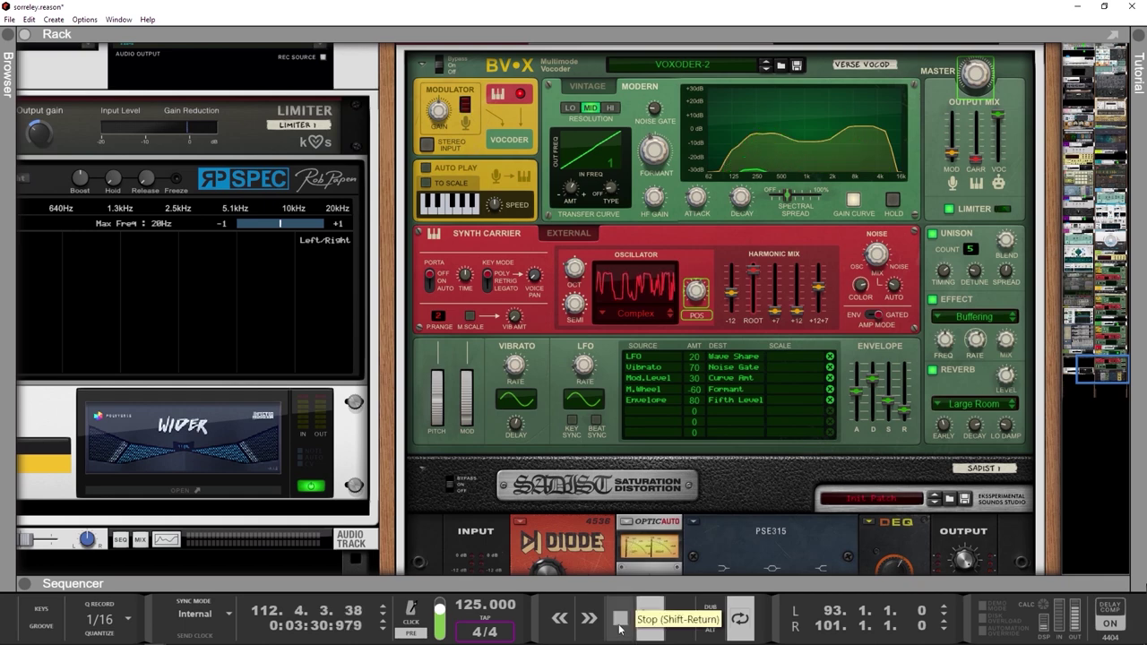
Stop playback and copy the Chorus Voice clip 16 bars later in the full-window sequencer.
{"action": "left_click", "coordinate": [620, 630]}
{"action": "key", "text": "F6"}
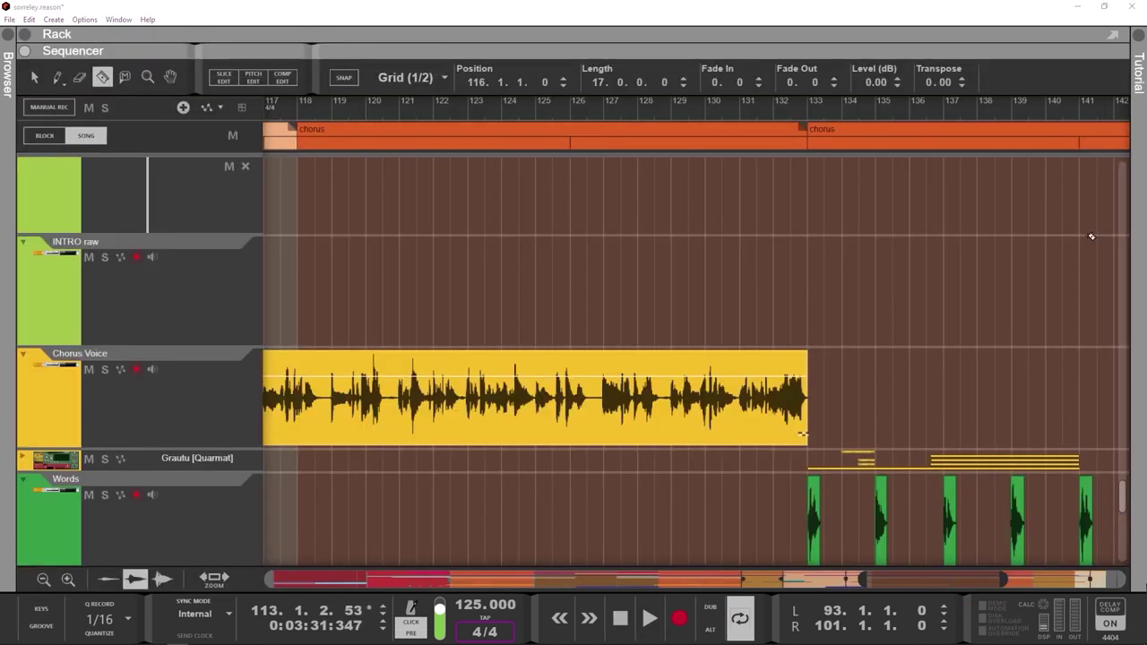
{"action": "key", "text": "q"}
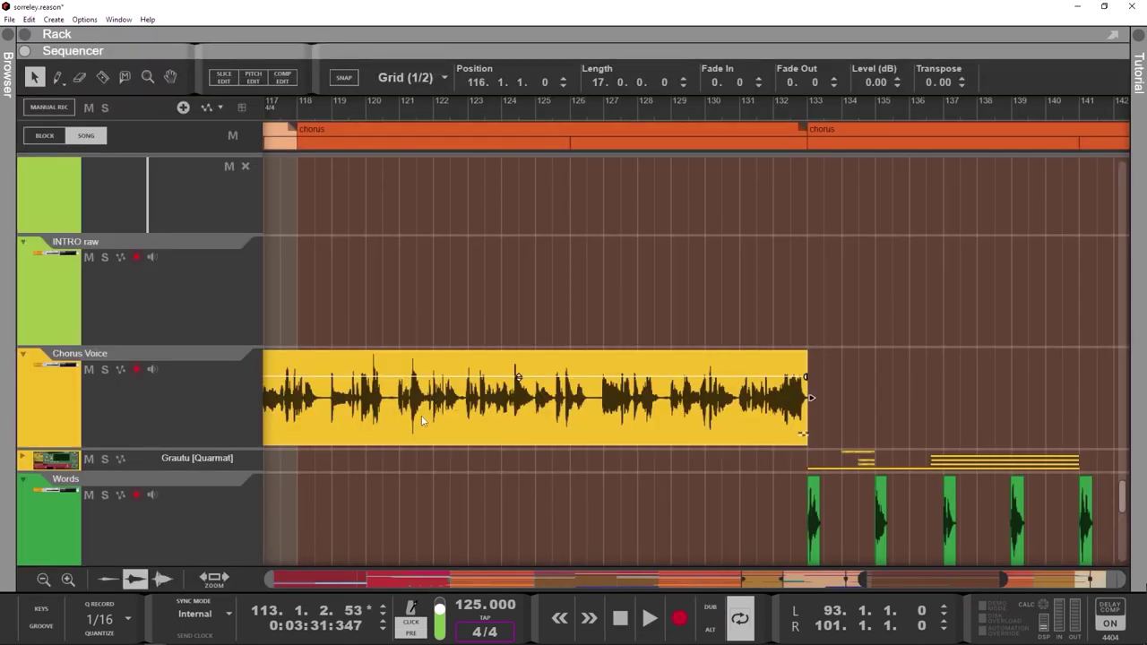
{"action": "left_click", "coordinate": [423, 421]}
{"action": "left_click_drag", "start_coordinate": [353, 435], "coordinate": [898, 427]}
Trim the copy's start and cut it near bar 136, deleting the tail so it spans bars 133–136.
{"action": "left_click_drag", "start_coordinate": [773, 398], "coordinate": [807, 397]}
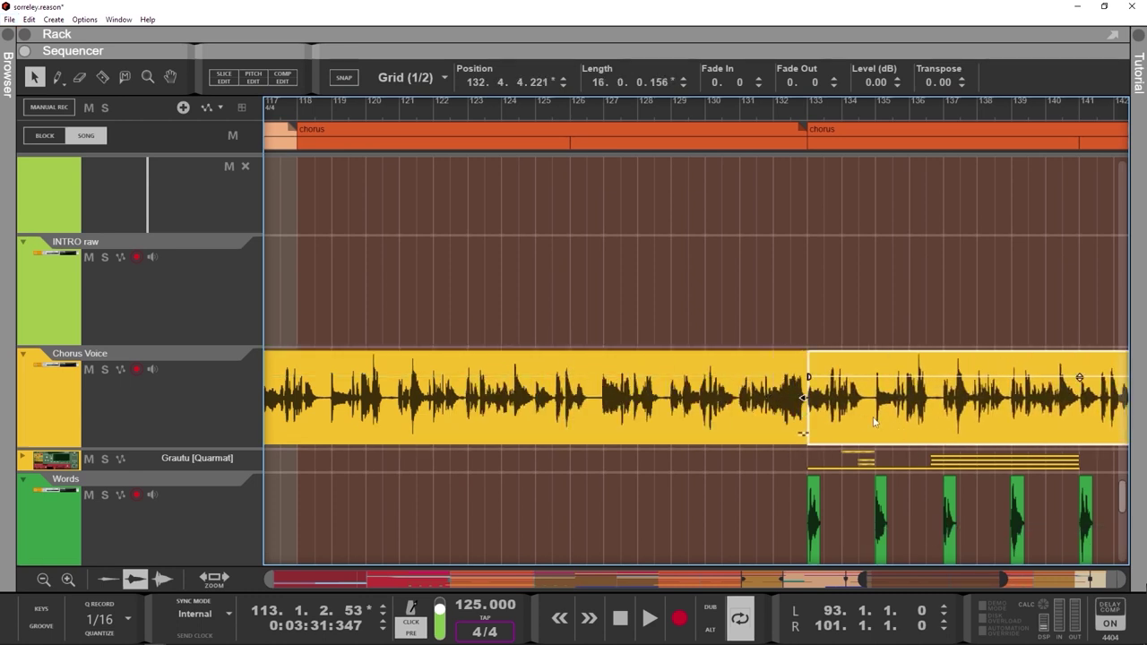
{"action": "key", "text": "r"}
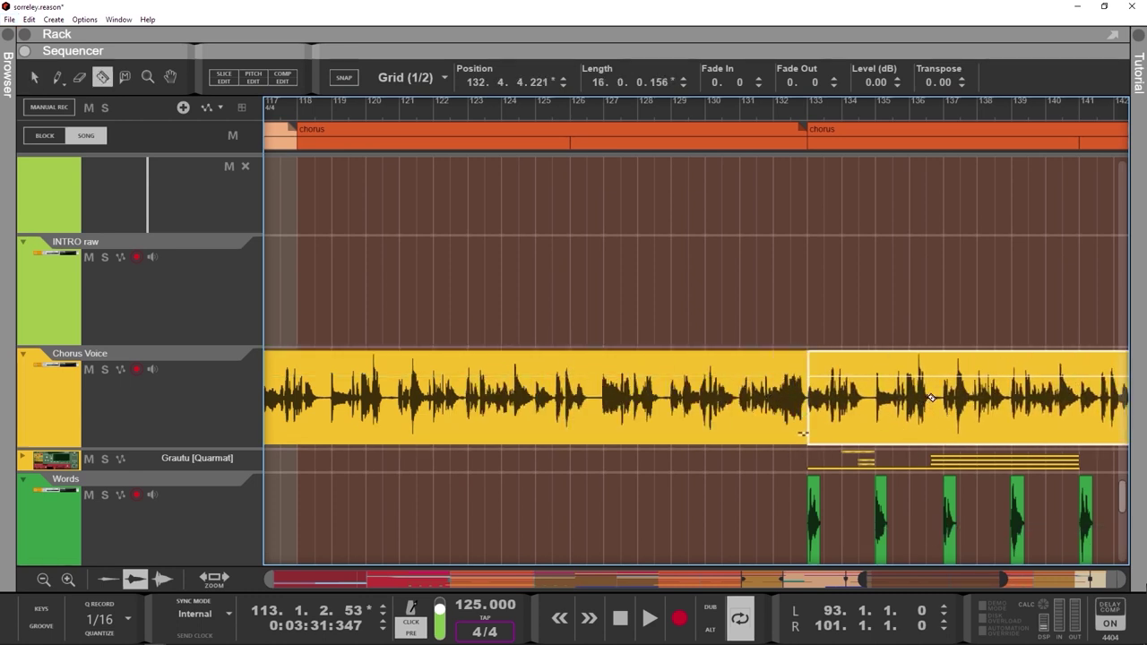
{"action": "left_click", "coordinate": [924, 401]}
{"action": "key", "text": "q"}
{"action": "left_click", "coordinate": [936, 405]}
{"action": "key", "text": "Delete"}
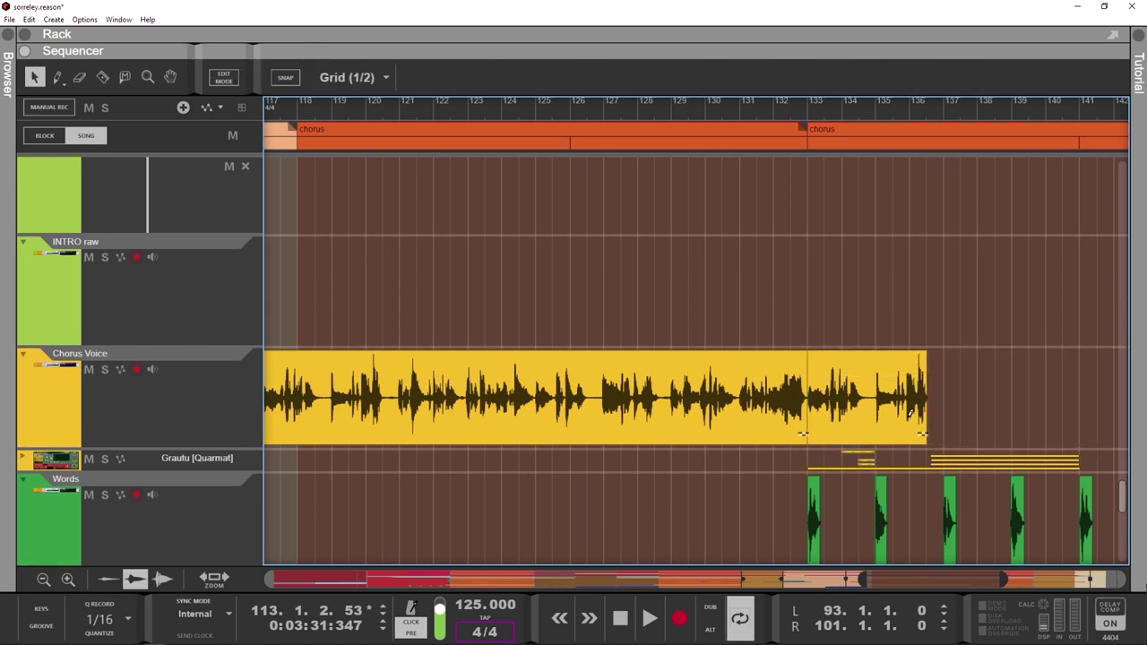
{"action": "key", "text": "F6"}
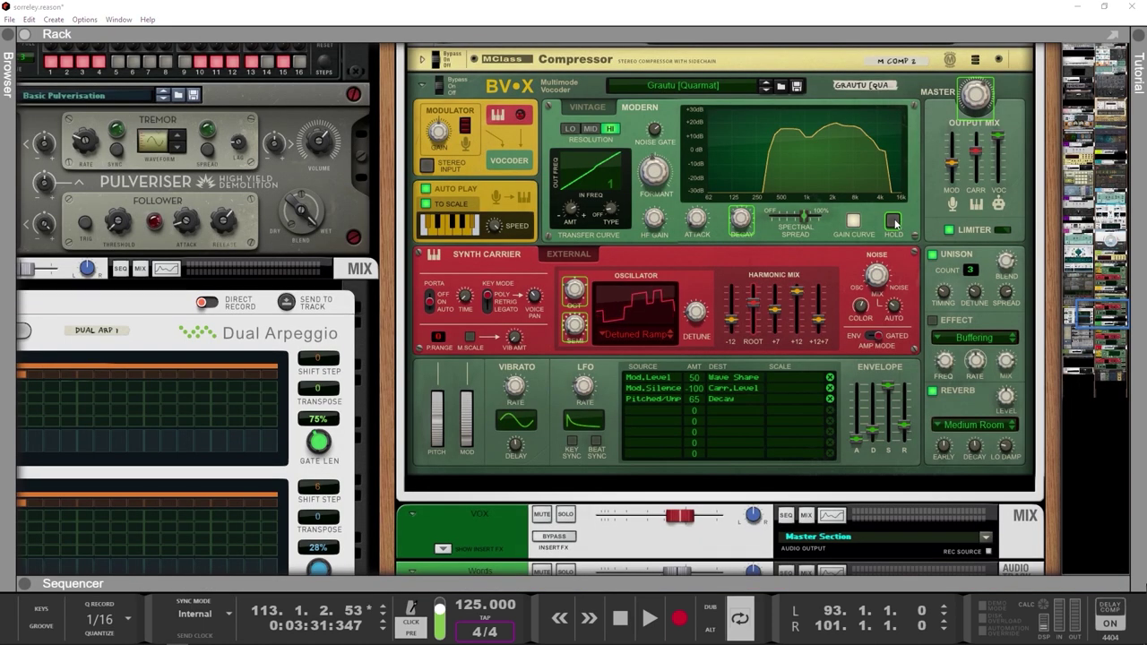
Show the BV-X Hold automation in an enlarged sequencer and open the Semitone automation clip.
{"action": "right_click", "coordinate": [908, 221]}
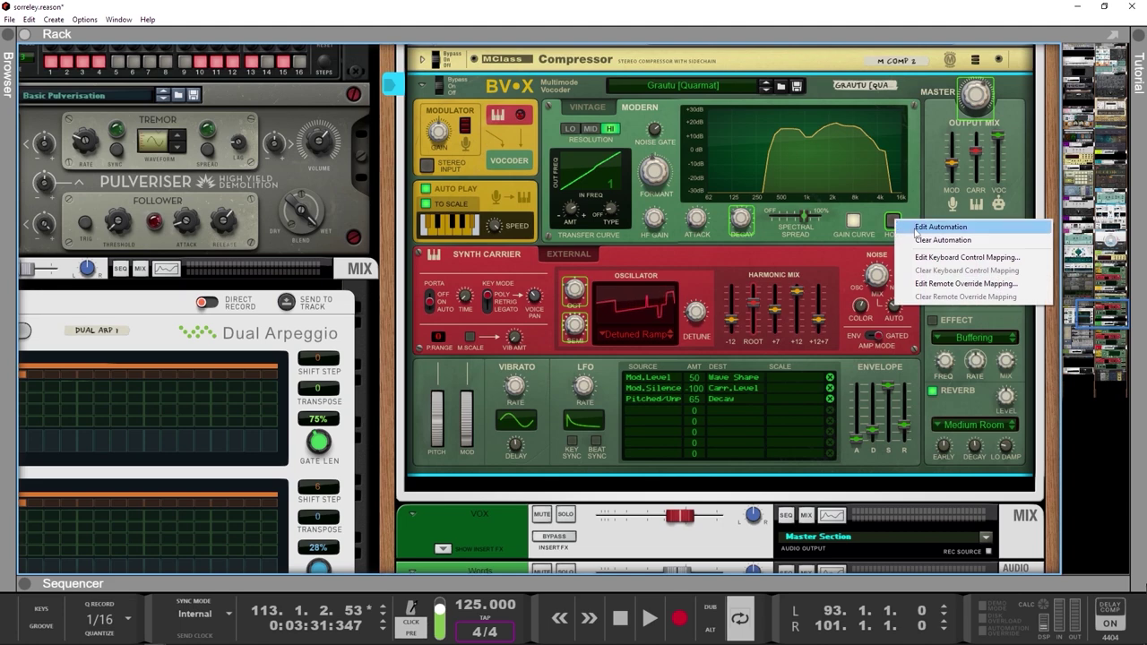
{"action": "left_click", "coordinate": [916, 228]}
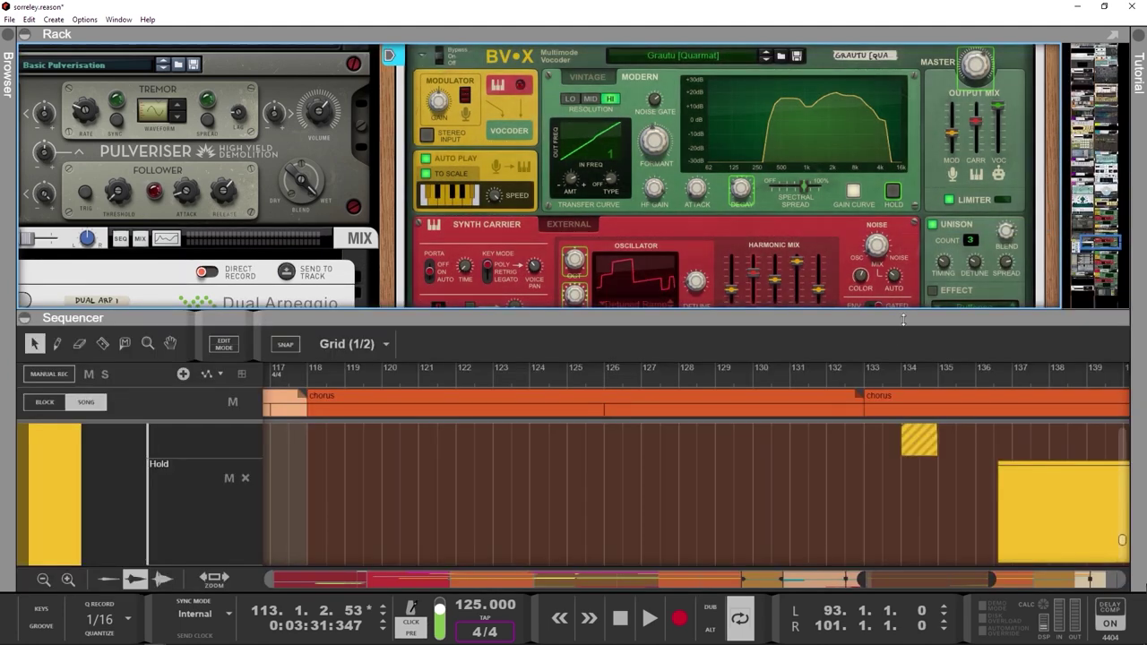
{"action": "left_click_drag", "start_coordinate": [778, 320], "coordinate": [778, 126]}
{"action": "left_click_drag", "start_coordinate": [907, 584], "coordinate": [946, 583]}
{"action": "scroll", "coordinate": [861, 398], "scroll_direction": "down", "scroll_amount": 4}
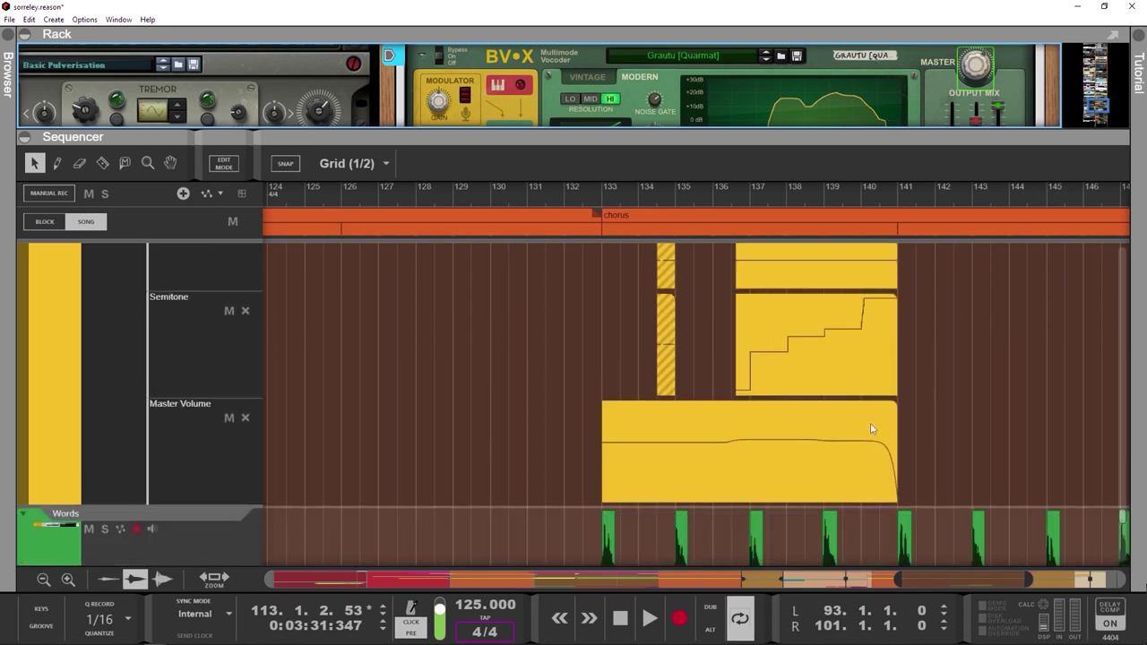
{"action": "double_click", "coordinate": [861, 366]}
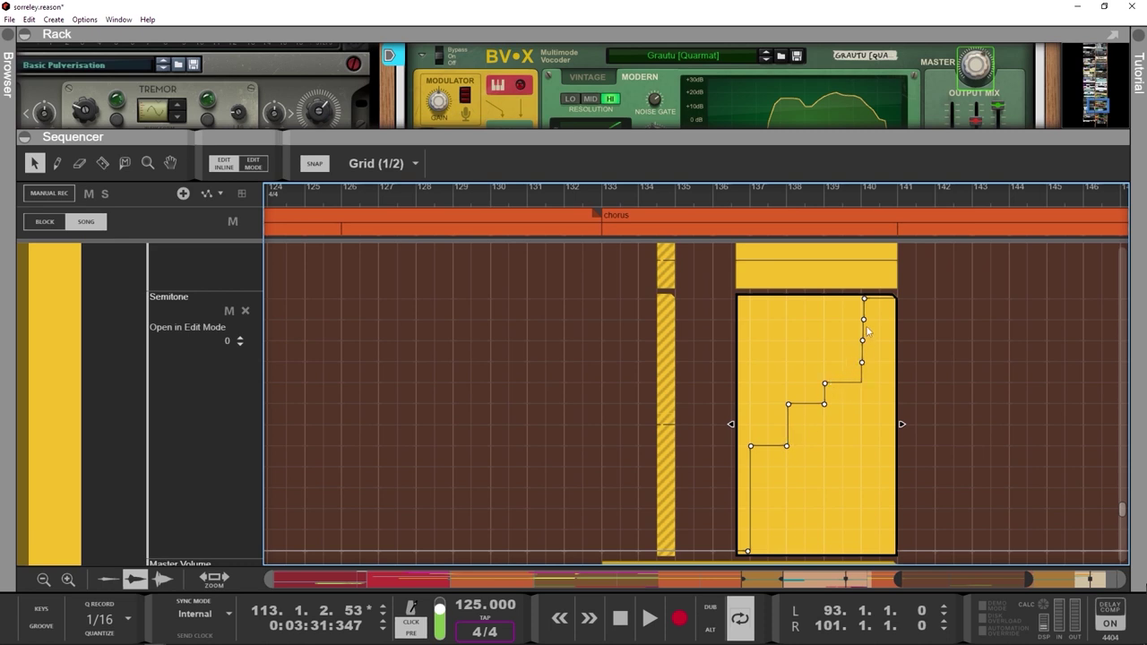
{"action": "scroll", "coordinate": [981, 580], "scroll_direction": "up", "scroll_amount": 3}
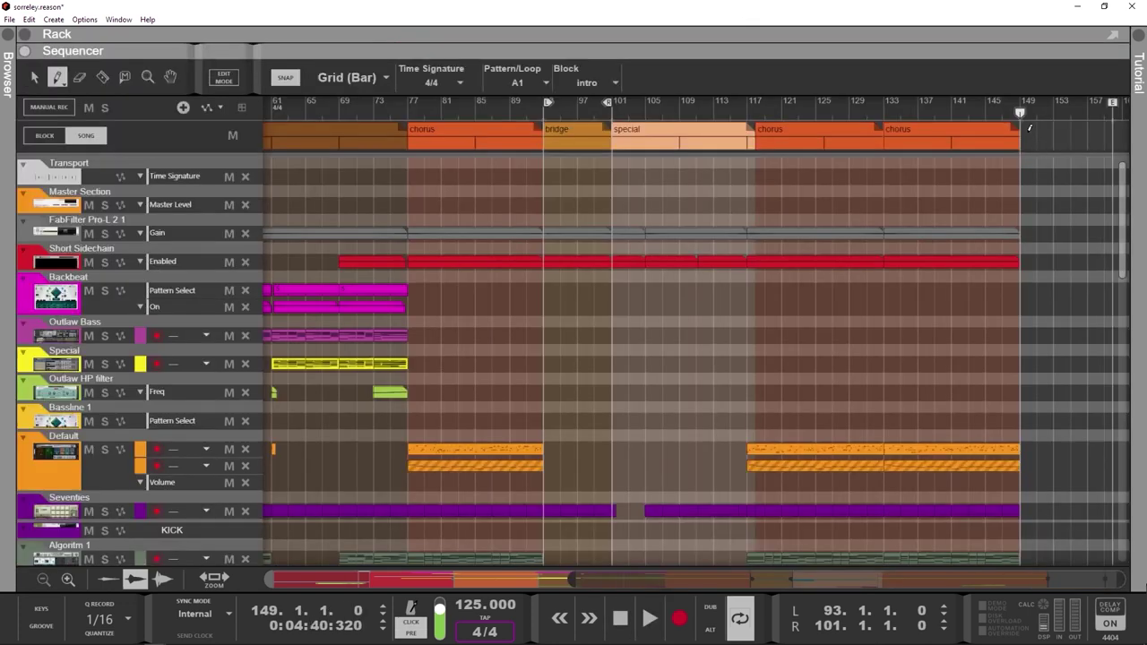
Add an eight-bar bridge block at bar 149 on the Block lane.
{"action": "left_click_drag", "start_coordinate": [1028, 131], "coordinate": [1102, 132]}
{"action": "key", "text": "q"}
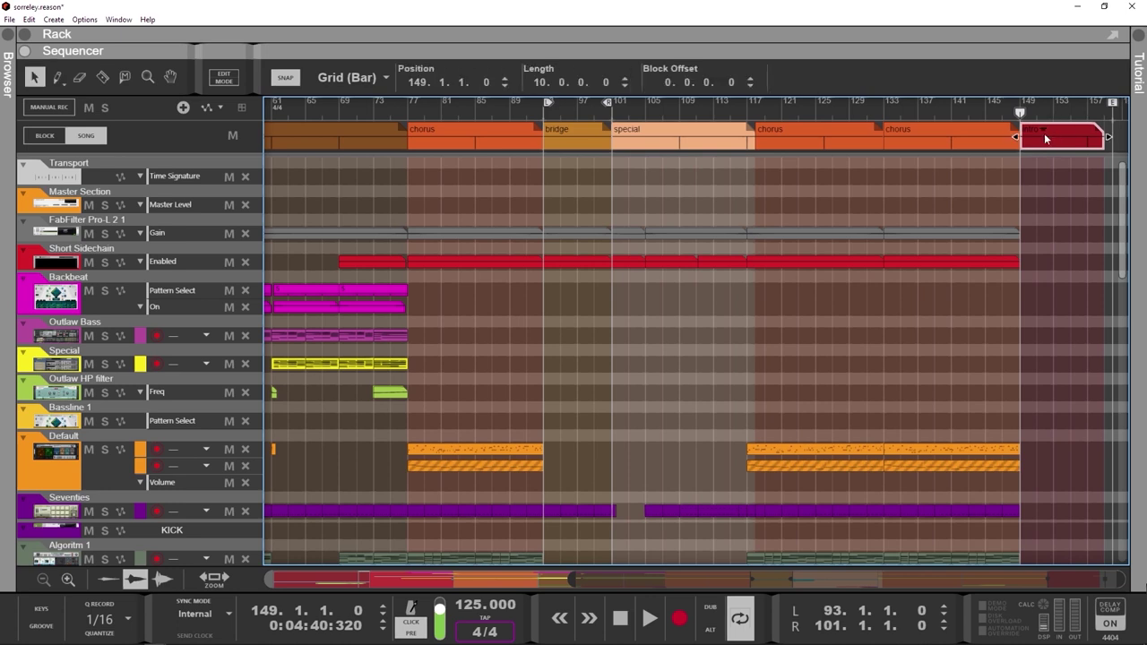
{"action": "left_click", "coordinate": [1043, 132]}
{"action": "left_click", "coordinate": [1083, 188]}
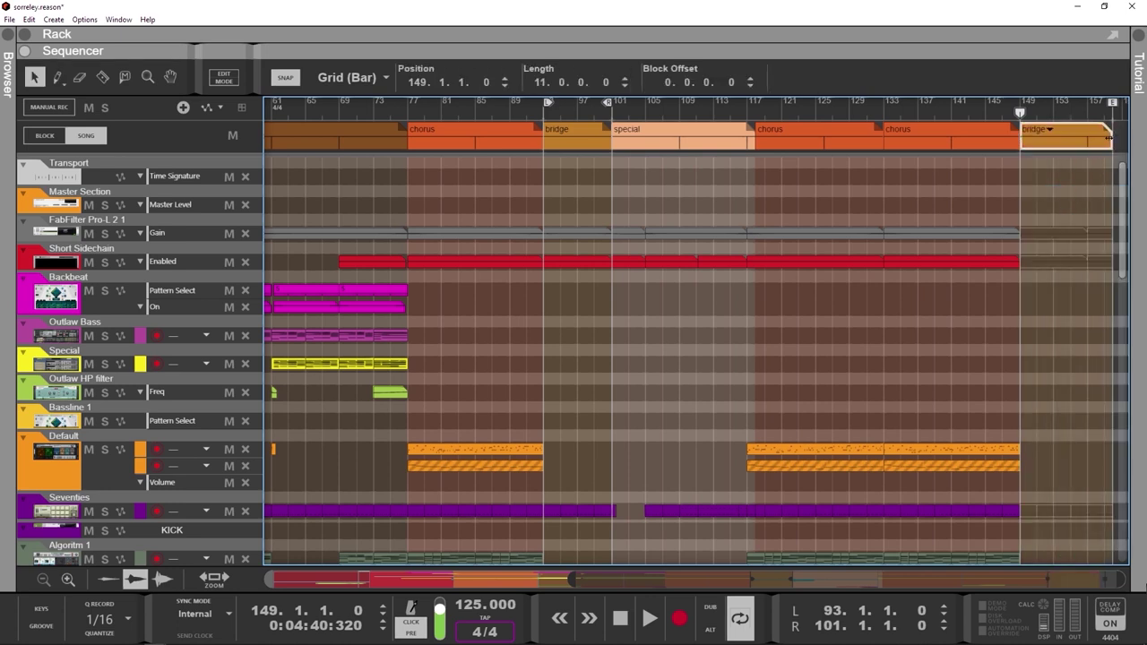
{"action": "mouse_move", "coordinate": [1109, 137]}
{"action": "left_mouse_down"}
{"action": "mouse_move", "coordinate": [1089, 144]}
{"action": "mouse_move", "coordinate": [1114, 125]}
{"action": "left_mouse_up"}
Add a finale block at bar 157 after the bridge.
{"action": "key", "text": "w"}
{"action": "key", "text": "q"}
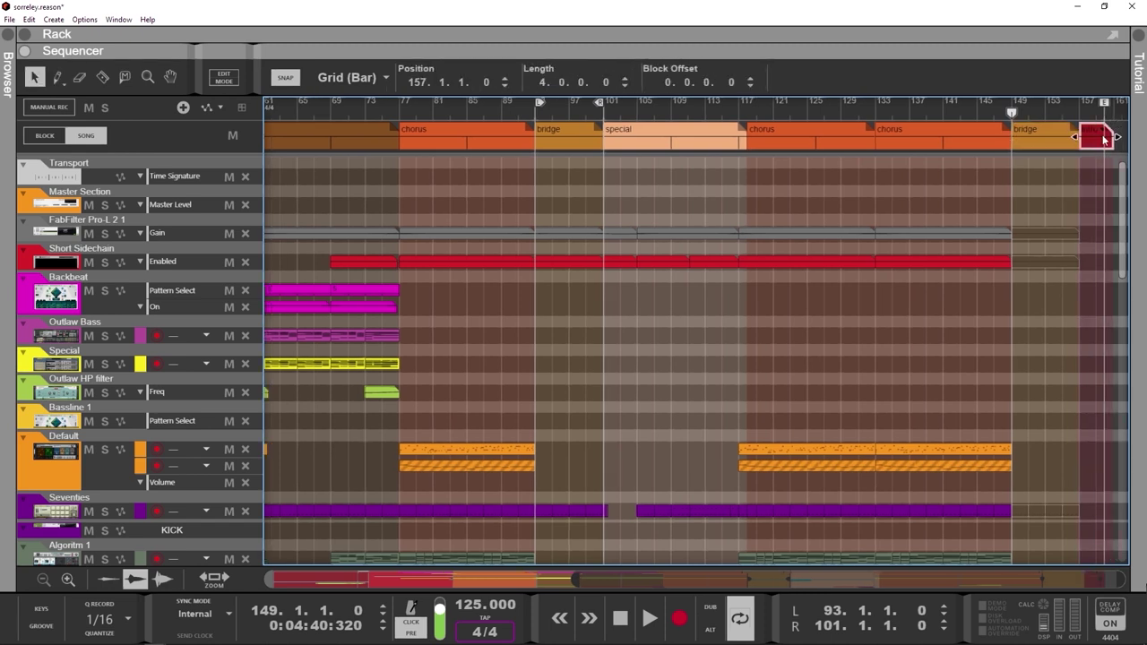
{"action": "left_click", "coordinate": [1109, 131]}
{"action": "left_click", "coordinate": [1097, 217]}
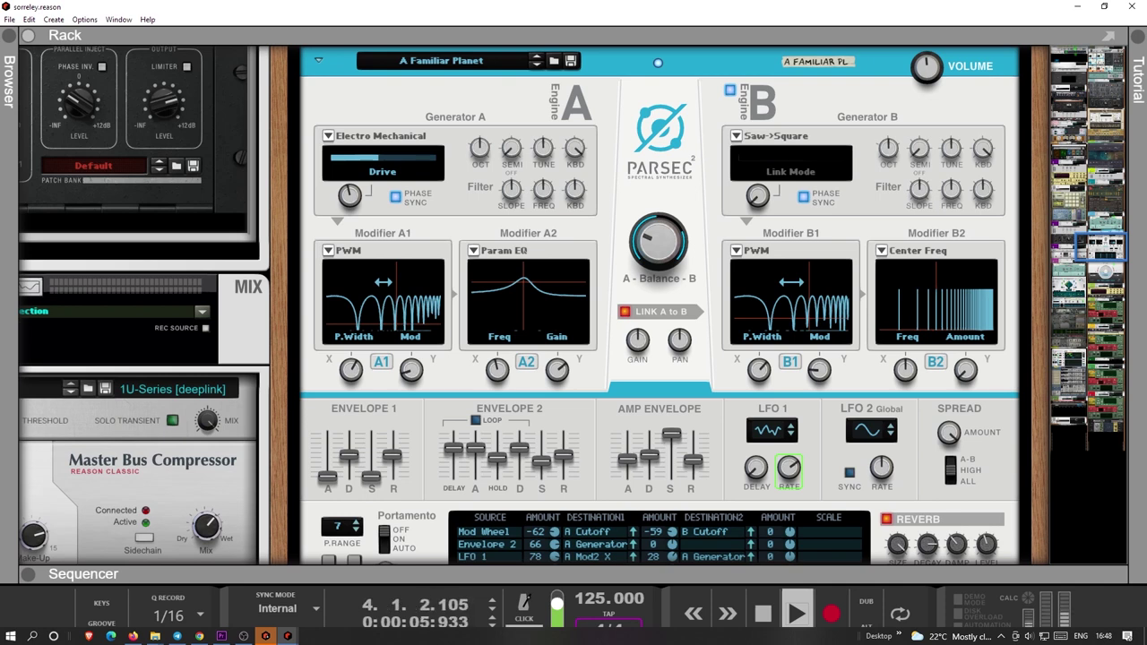
{"action": "left_click", "coordinate": [1106, 276]}
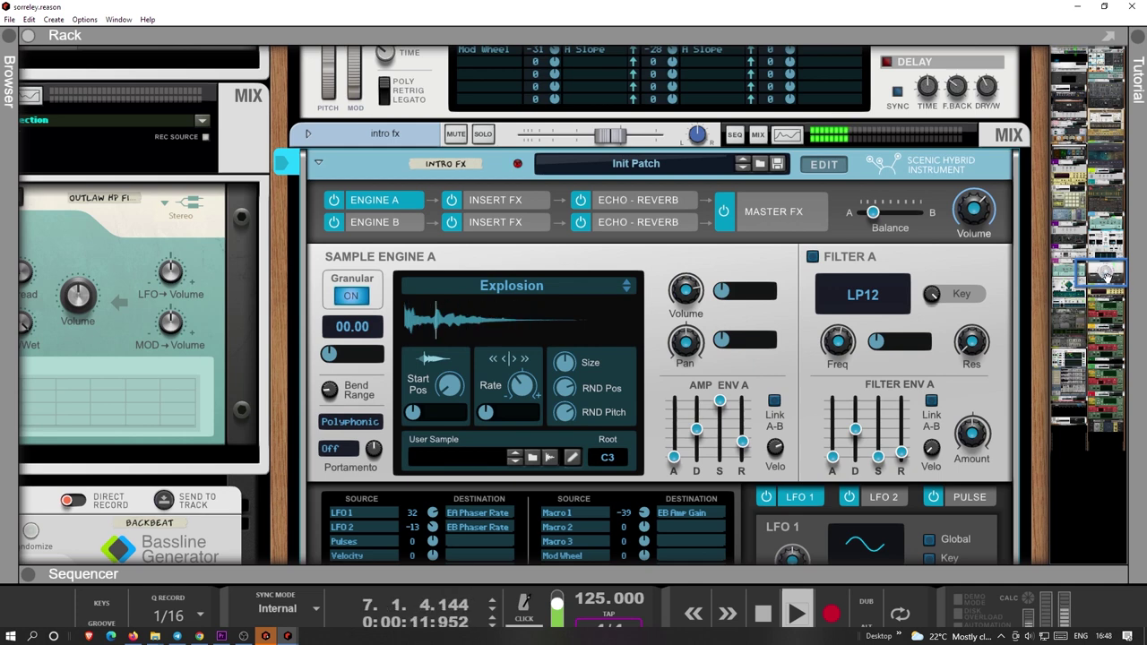
{"action": "left_click", "coordinate": [1103, 317]}
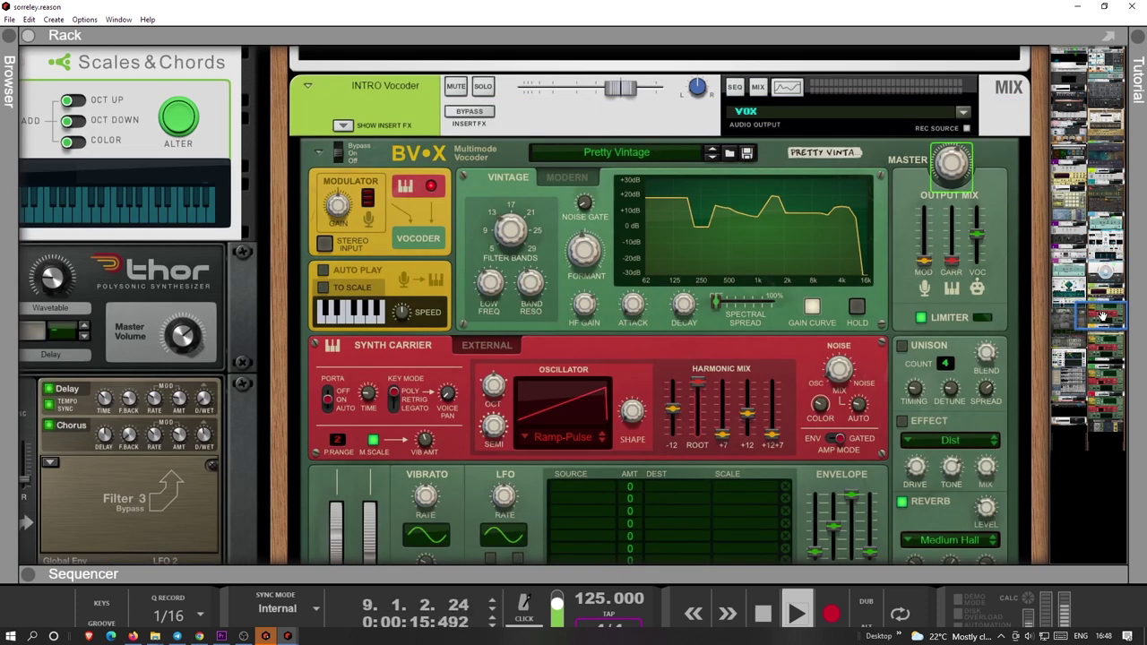
{"action": "left_click", "coordinate": [1105, 93]}
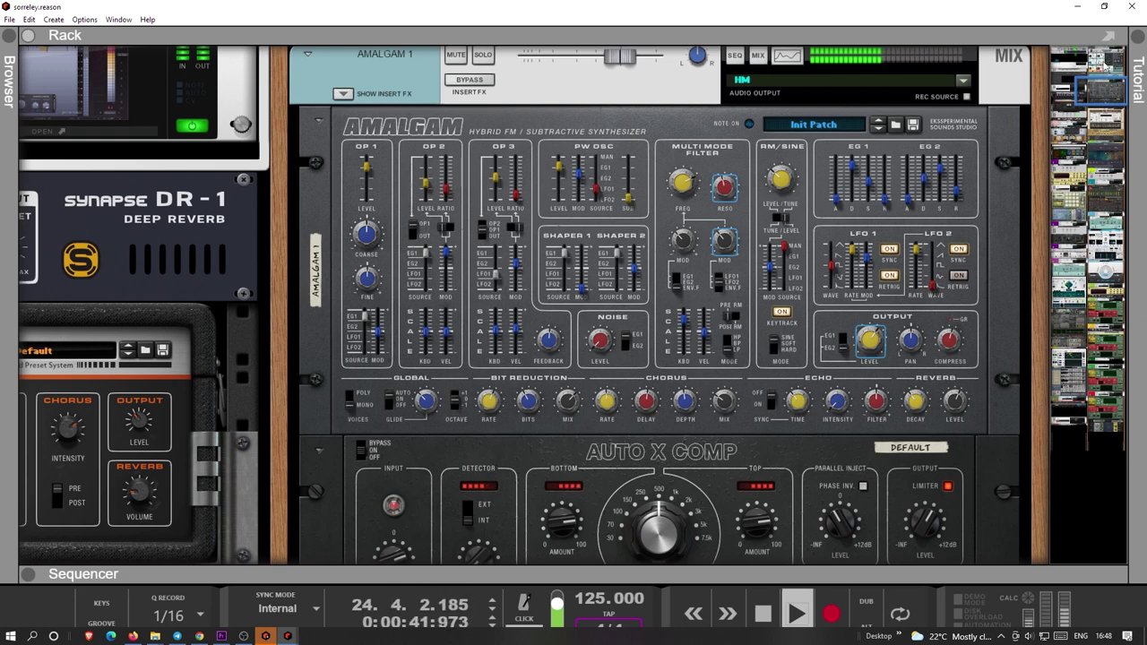
{"action": "left_click", "coordinate": [1096, 59]}
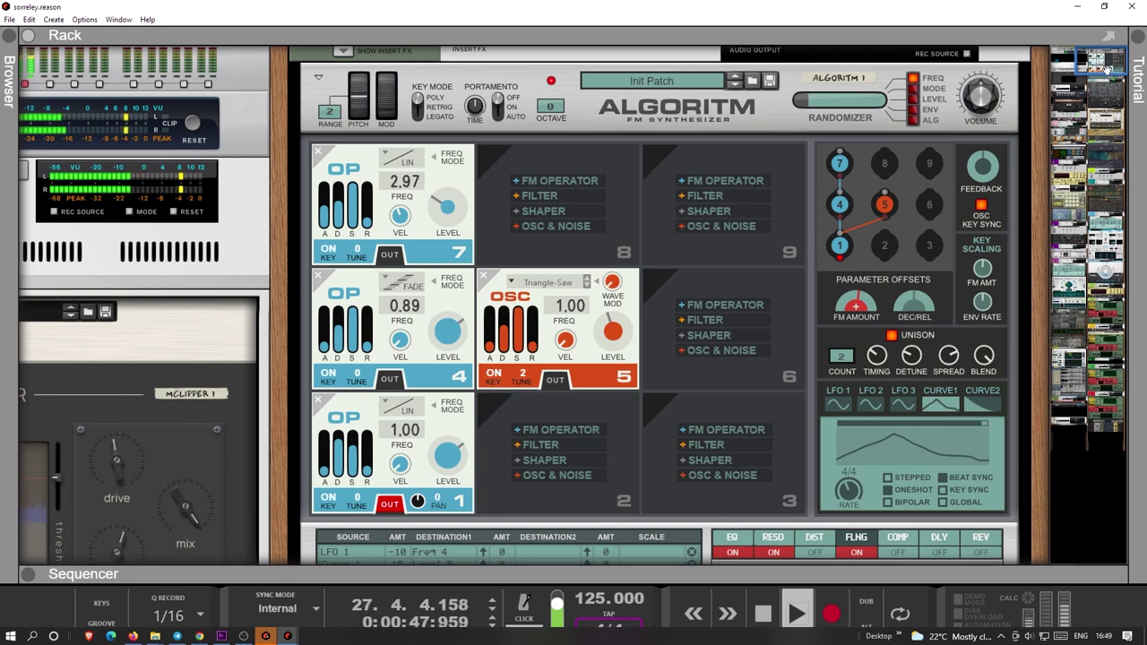
{"action": "left_click", "coordinate": [1111, 386]}
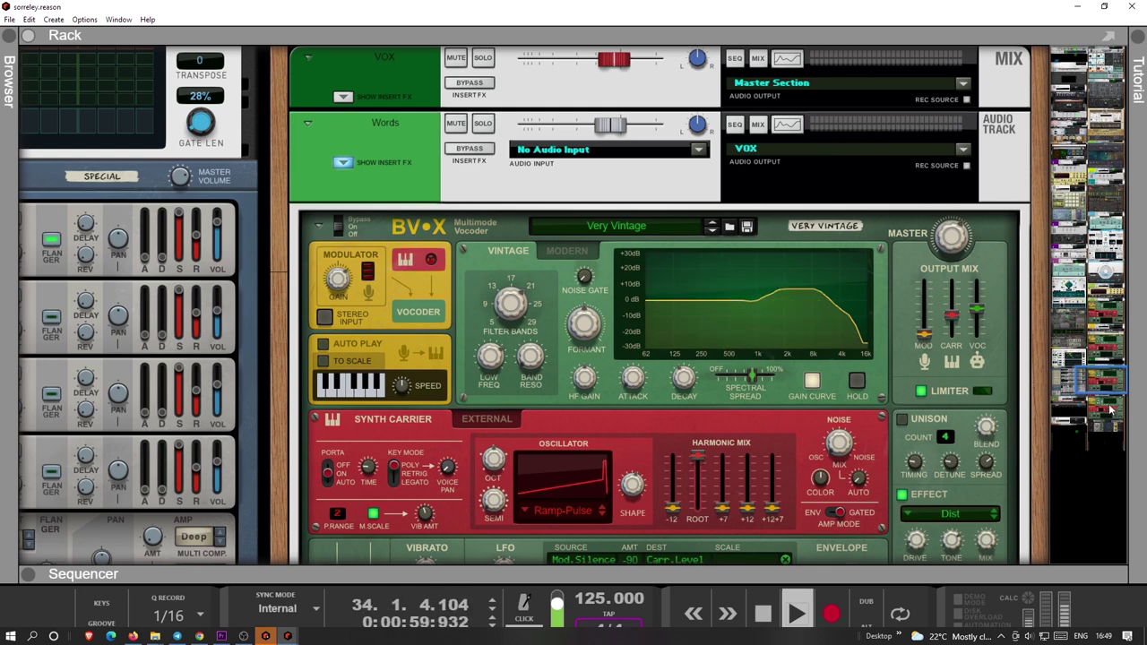
{"action": "left_click", "coordinate": [1109, 349]}
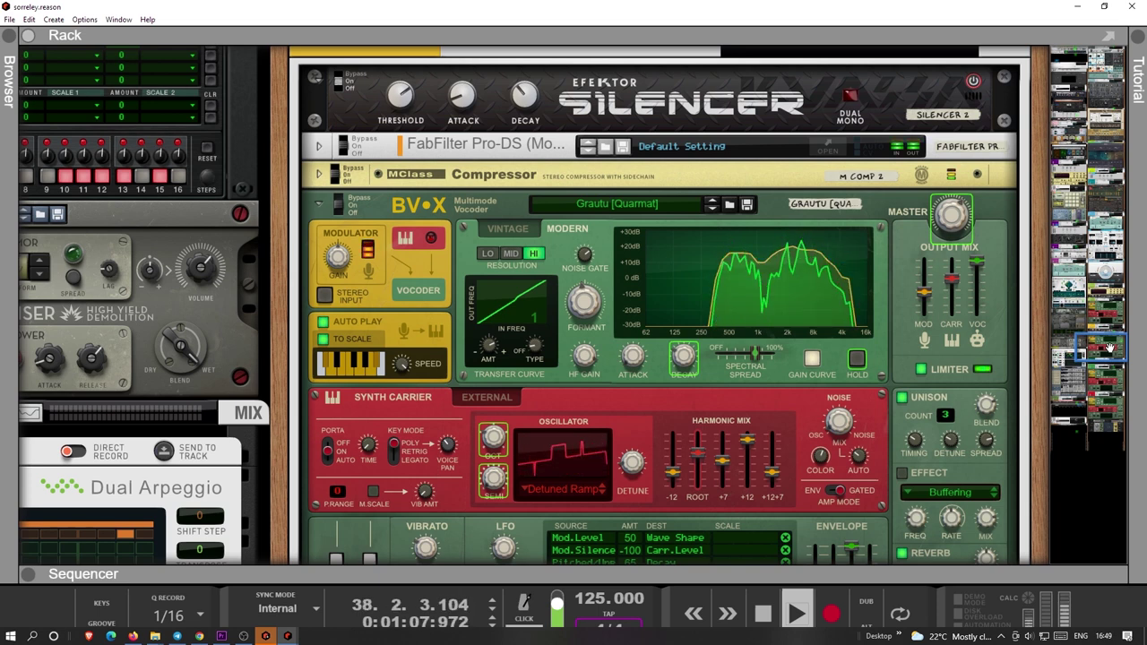
{"action": "left_click", "coordinate": [1071, 418]}
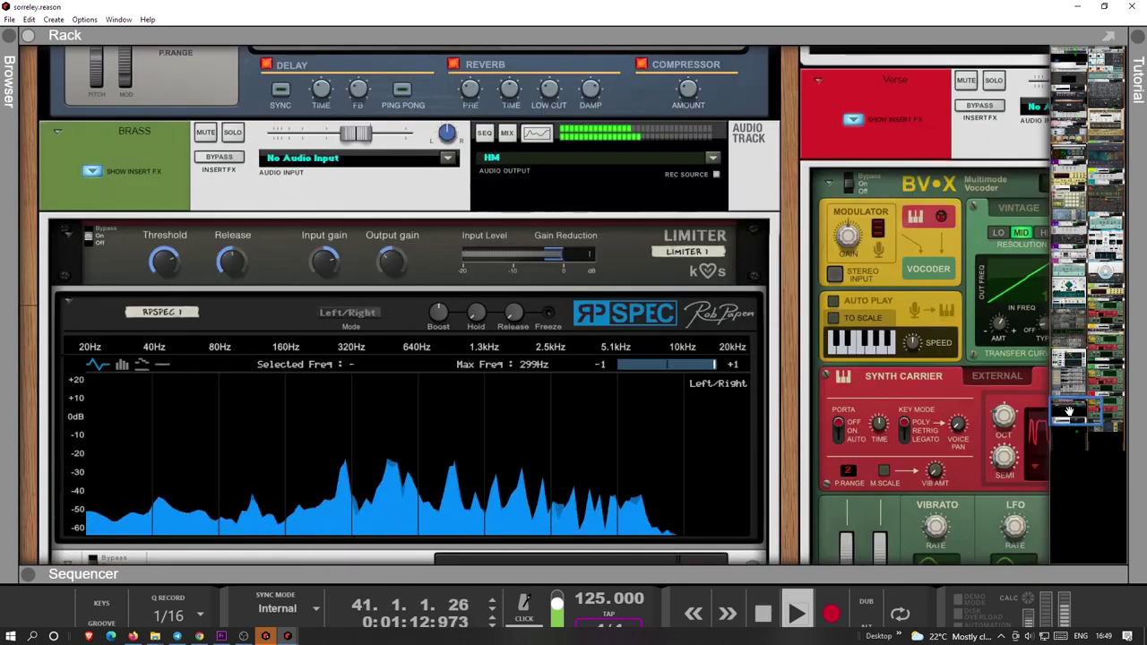
{"action": "left_click", "coordinate": [1073, 205]}
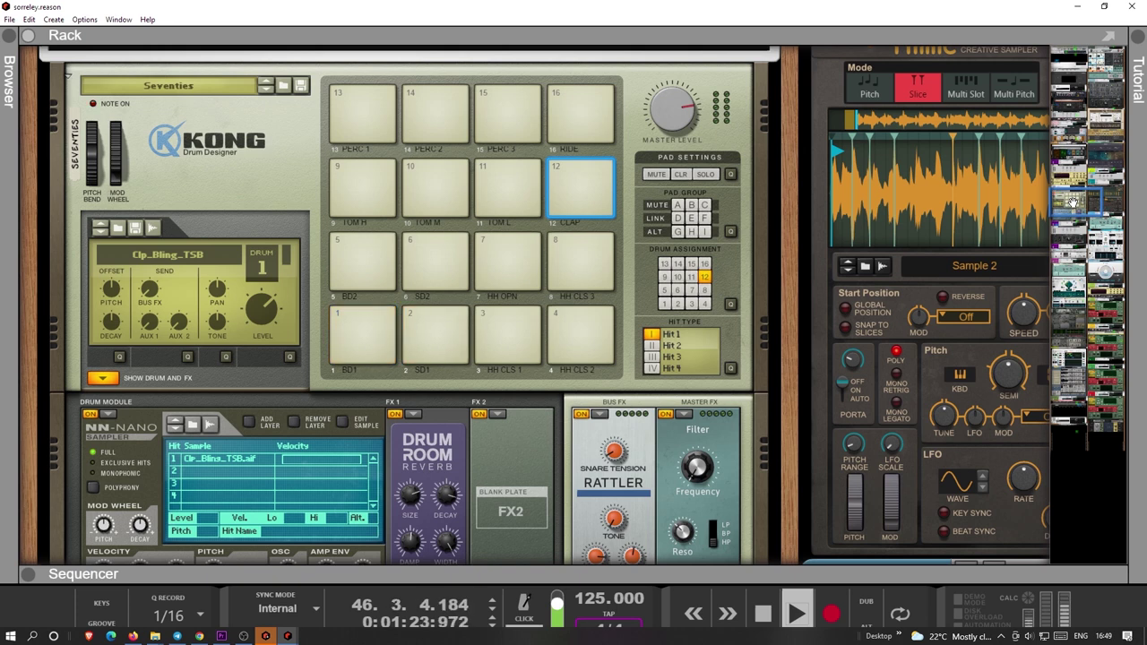
{"action": "left_click", "coordinate": [1107, 124]}
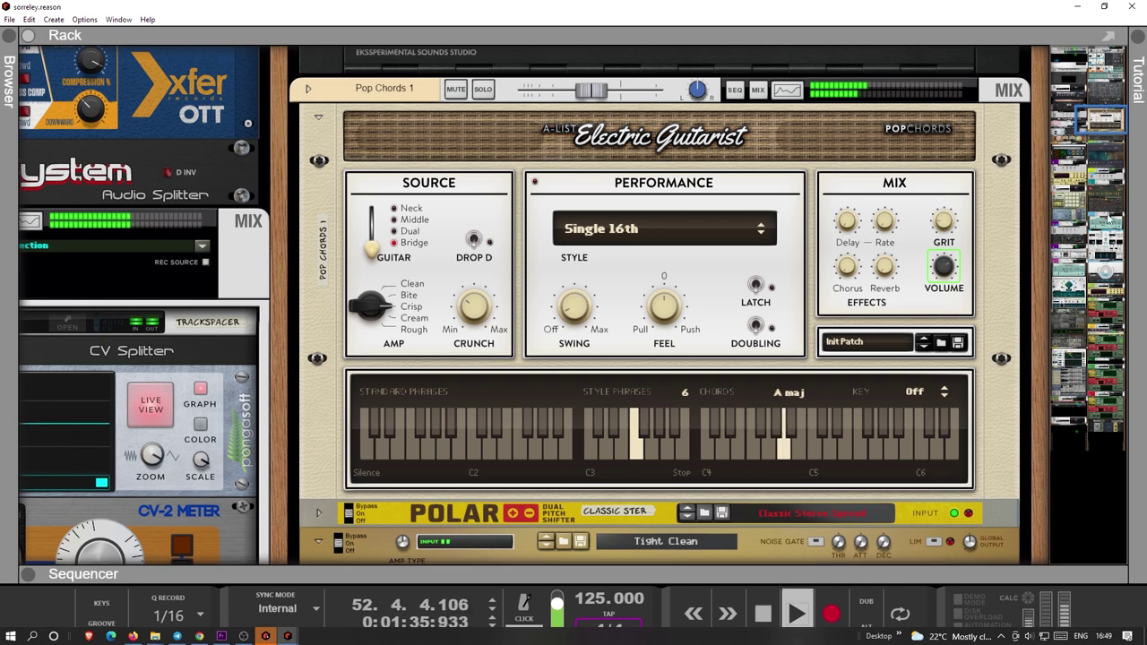
{"action": "left_click", "coordinate": [1107, 376]}
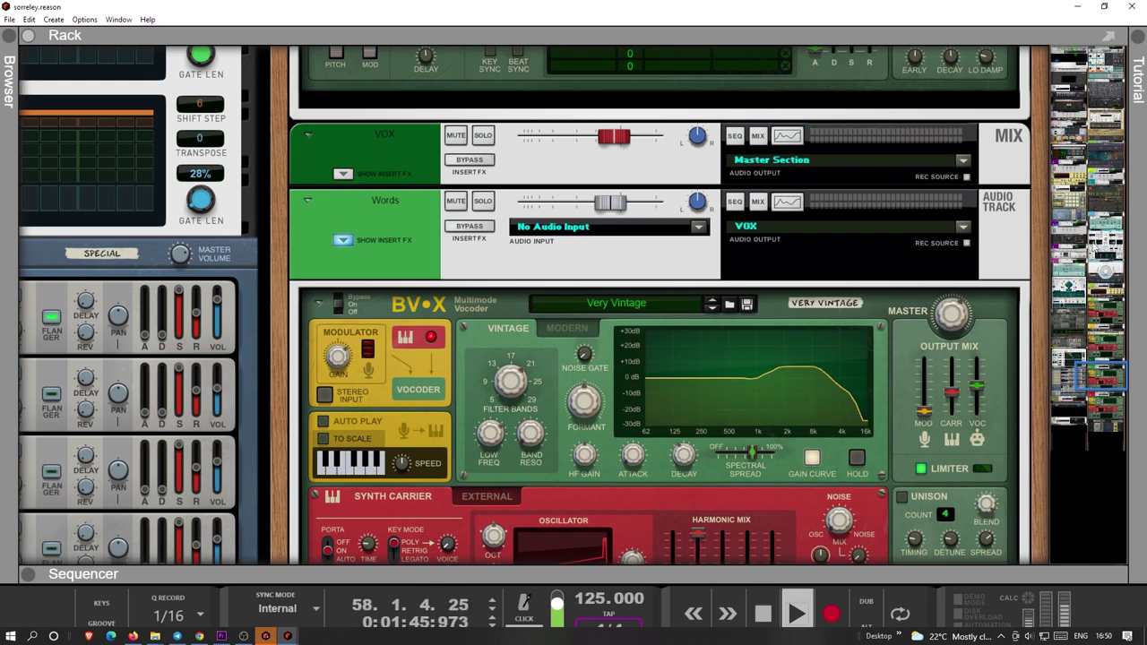
{"action": "left_click", "coordinate": [1066, 318]}
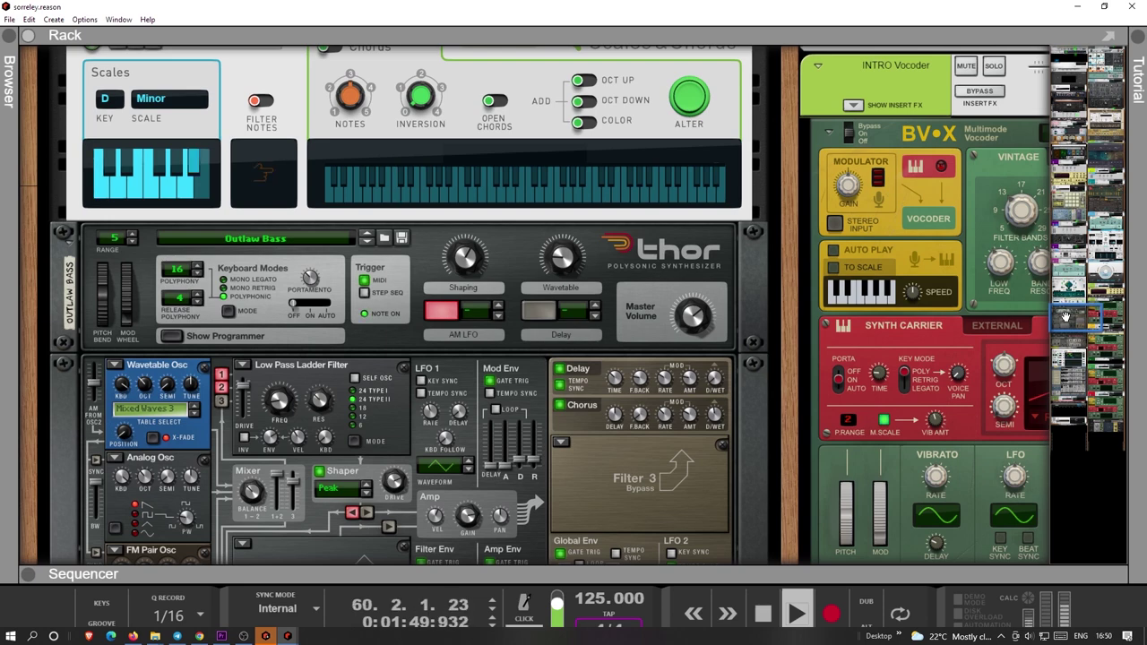
{"action": "left_click", "coordinate": [1114, 406]}
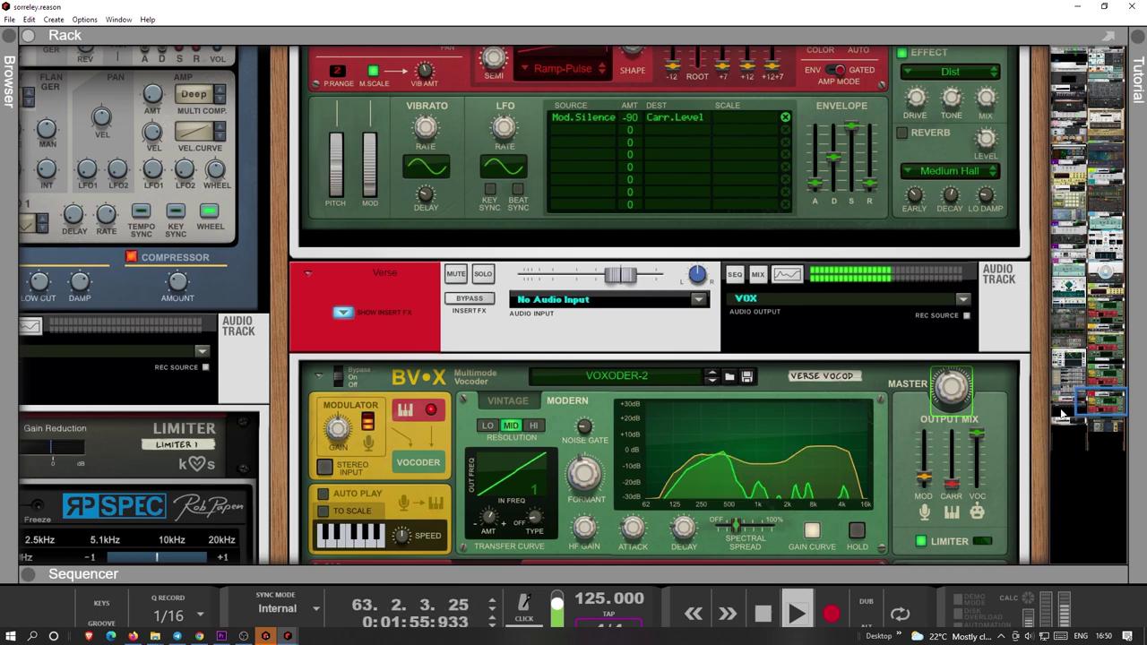
{"action": "left_click", "coordinate": [1071, 358]}
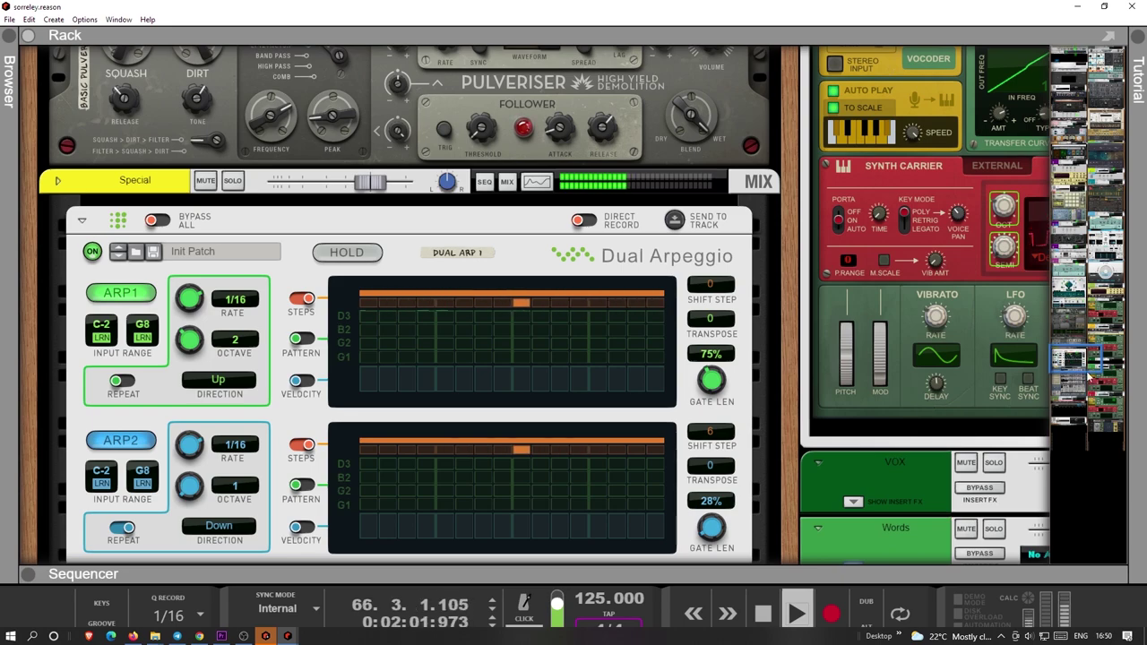
{"action": "scroll", "coordinate": [828, 430], "scroll_direction": "down", "scroll_amount": 8}
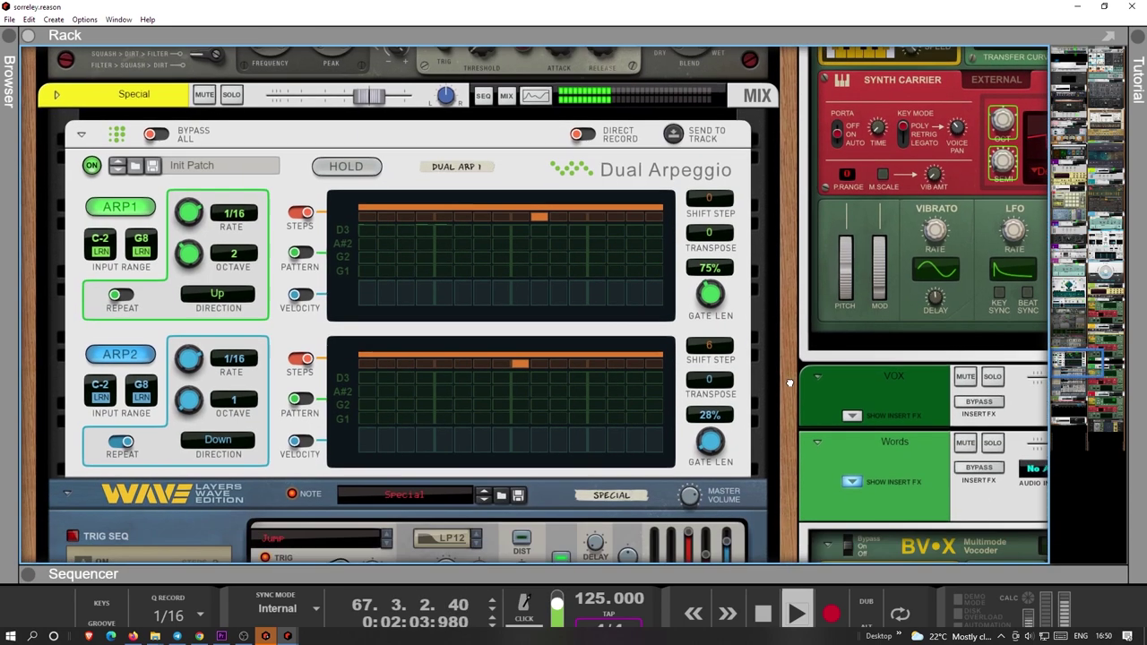
{"action": "scroll", "coordinate": [813, 121], "scroll_direction": "down", "scroll_amount": 3}
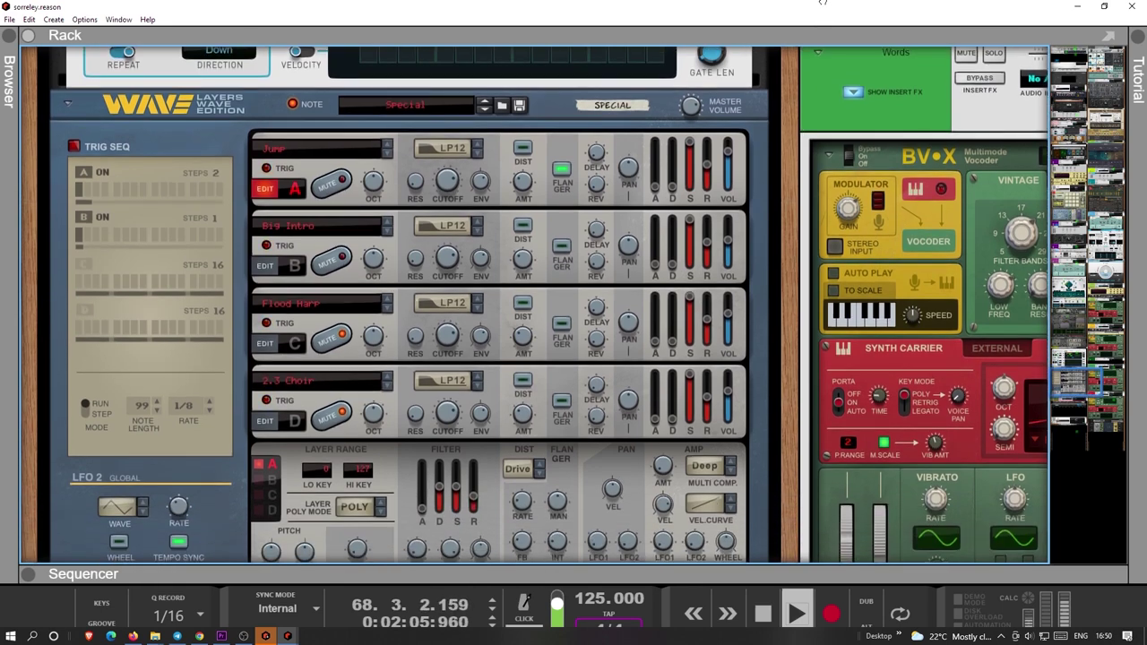
During playback, jump between the Chorus Voice vocoder chain and the Brass Limiter and spectrum analyser.
{"action": "left_click", "coordinate": [1113, 417]}
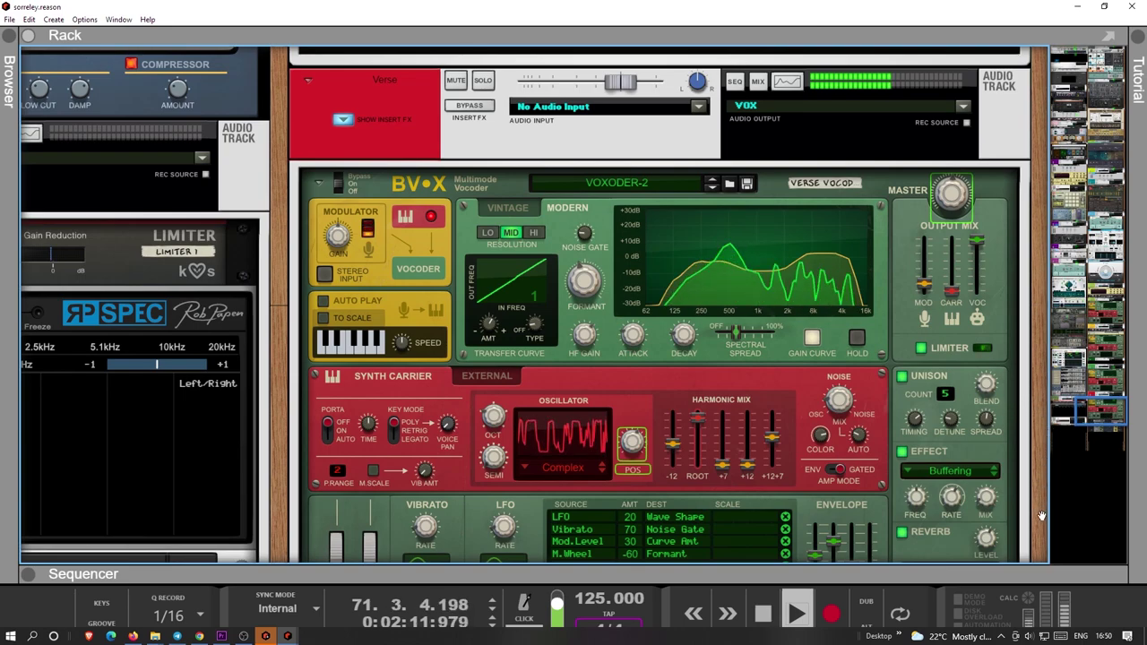
{"action": "scroll", "coordinate": [1038, 524], "scroll_direction": "down", "scroll_amount": 2}
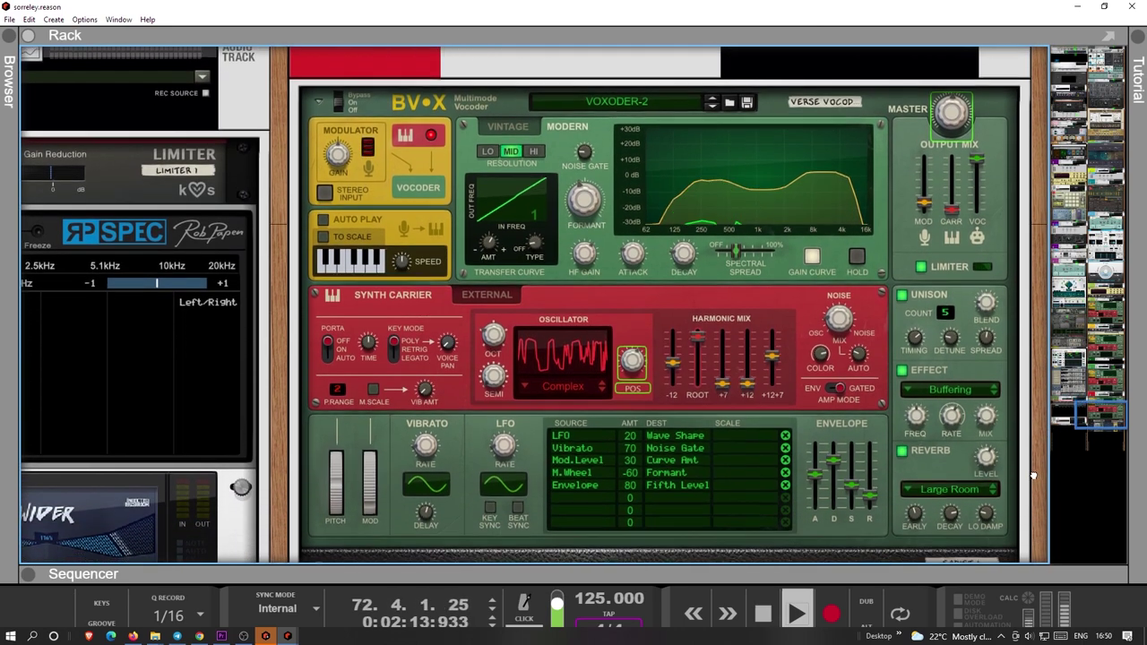
{"action": "scroll", "coordinate": [1033, 472], "scroll_direction": "down", "scroll_amount": 3}
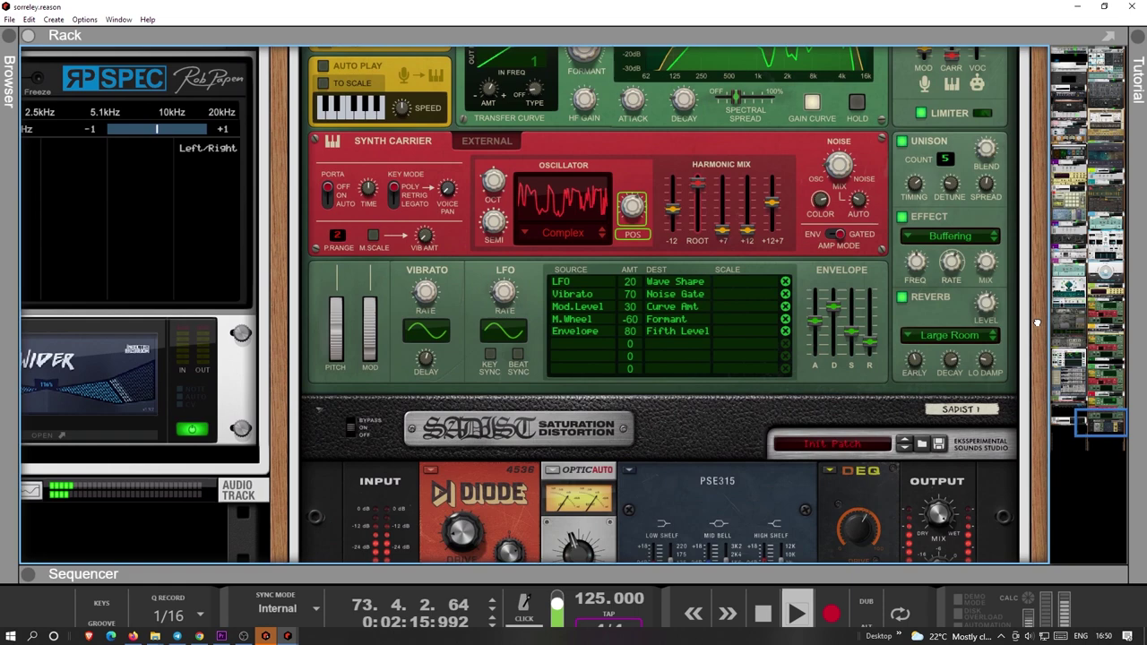
{"action": "left_click_drag", "start_coordinate": [1037, 323], "coordinate": [1035, 201]}
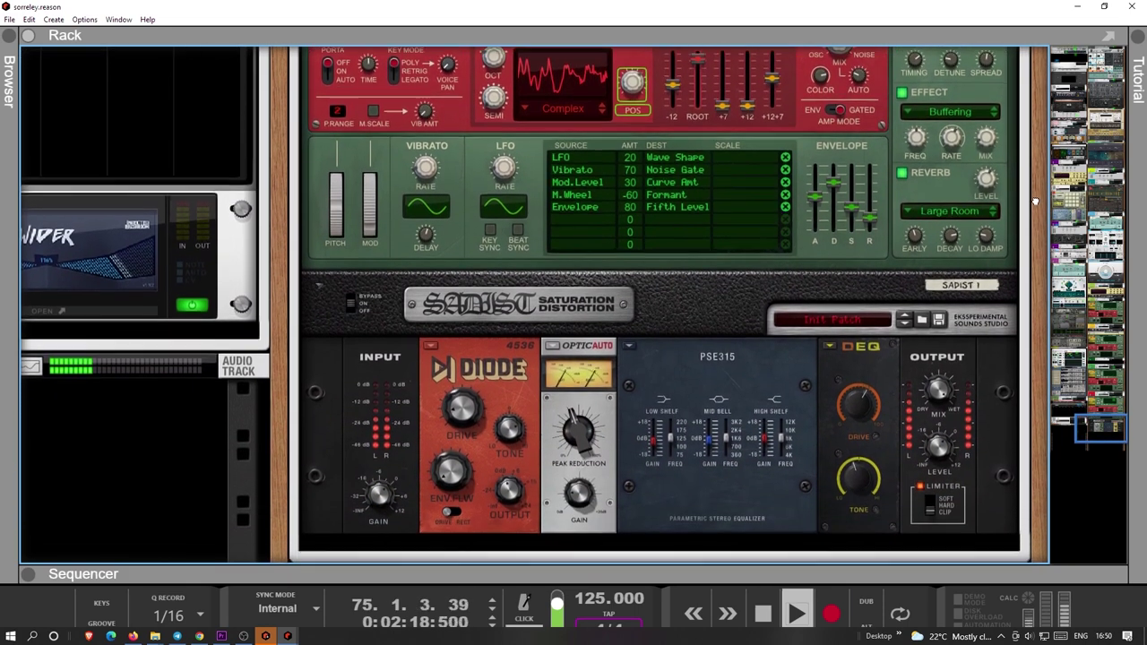
{"action": "left_click", "coordinate": [1111, 347]}
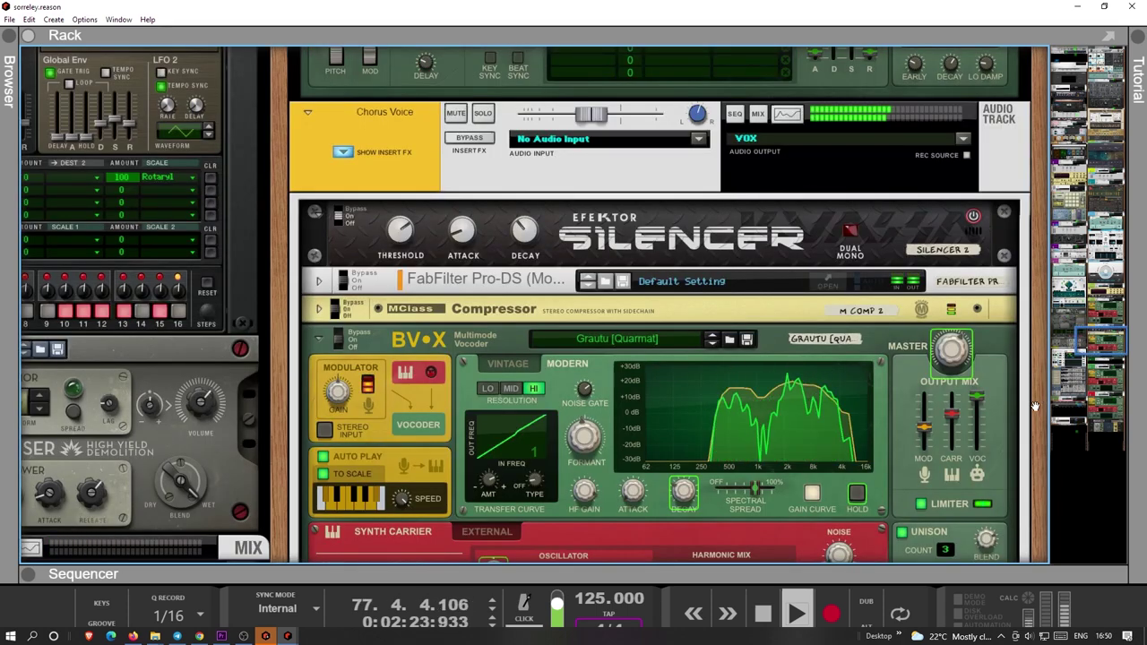
{"action": "left_click", "coordinate": [1075, 411]}
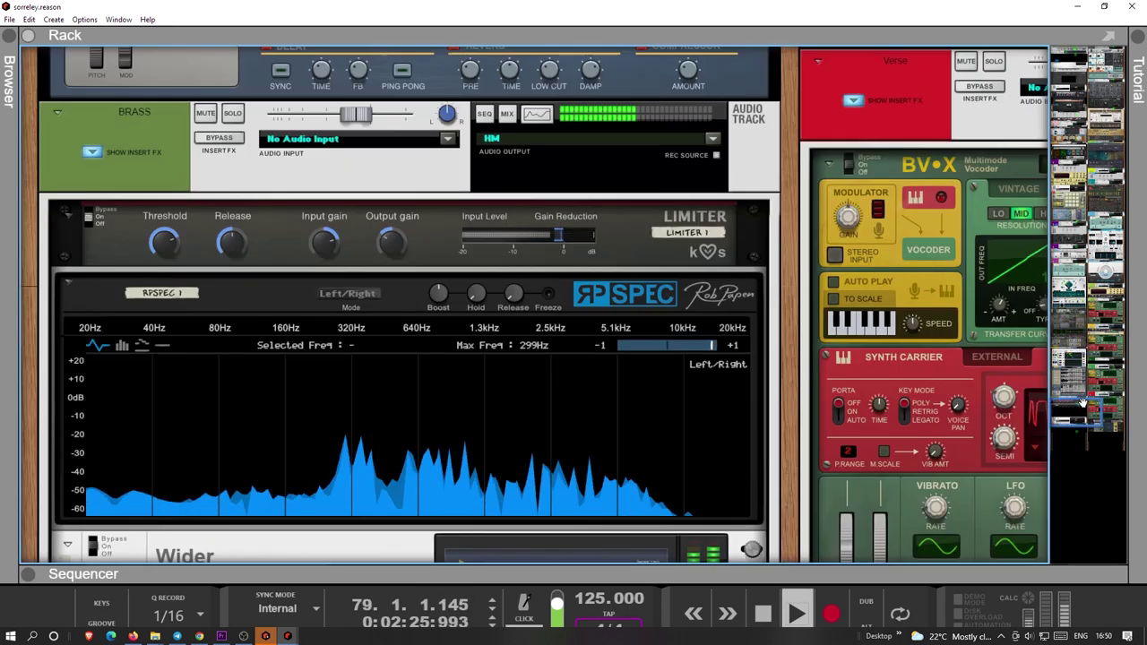
{"action": "left_click", "coordinate": [1105, 345]}
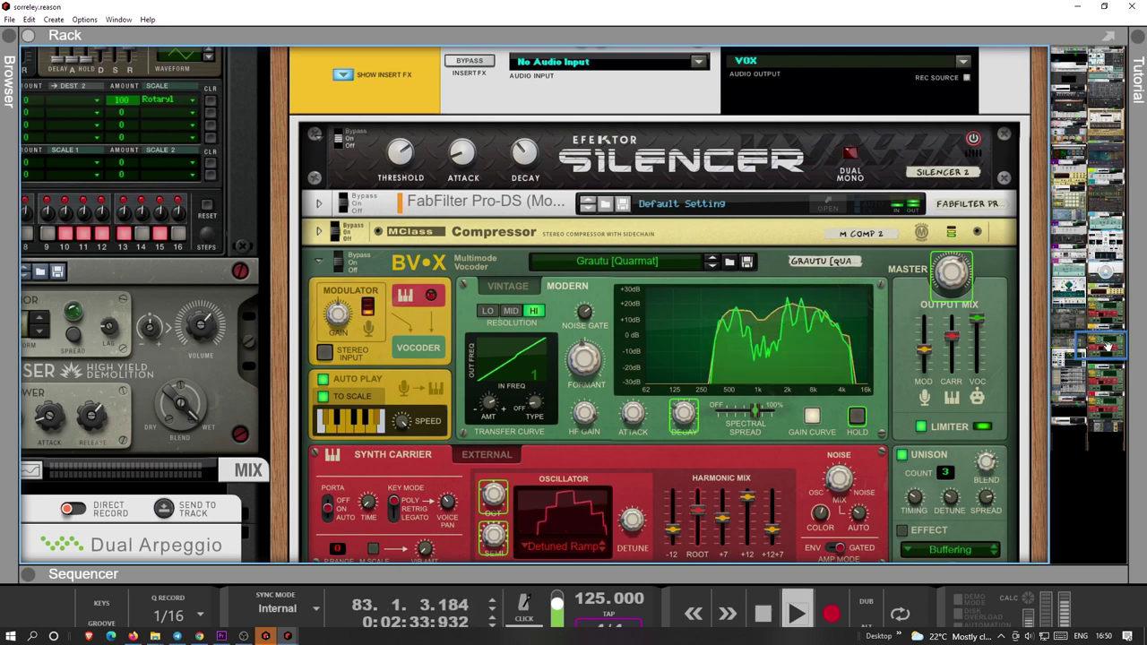
{"action": "left_click", "coordinate": [1108, 368]}
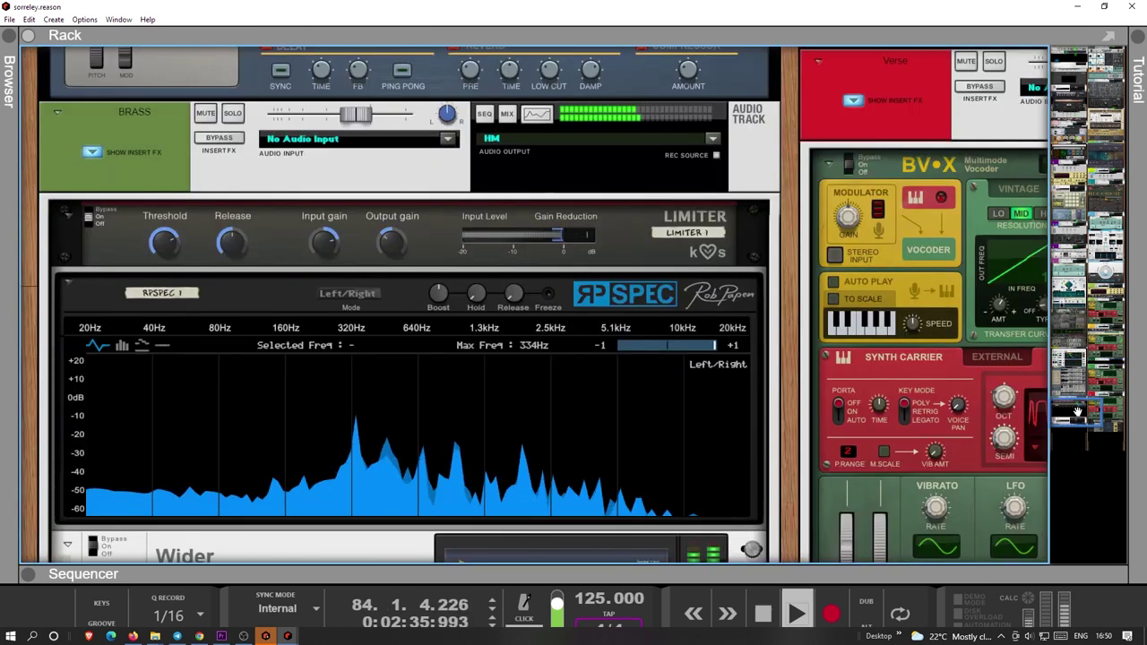
{"action": "left_click", "coordinate": [1107, 348]}
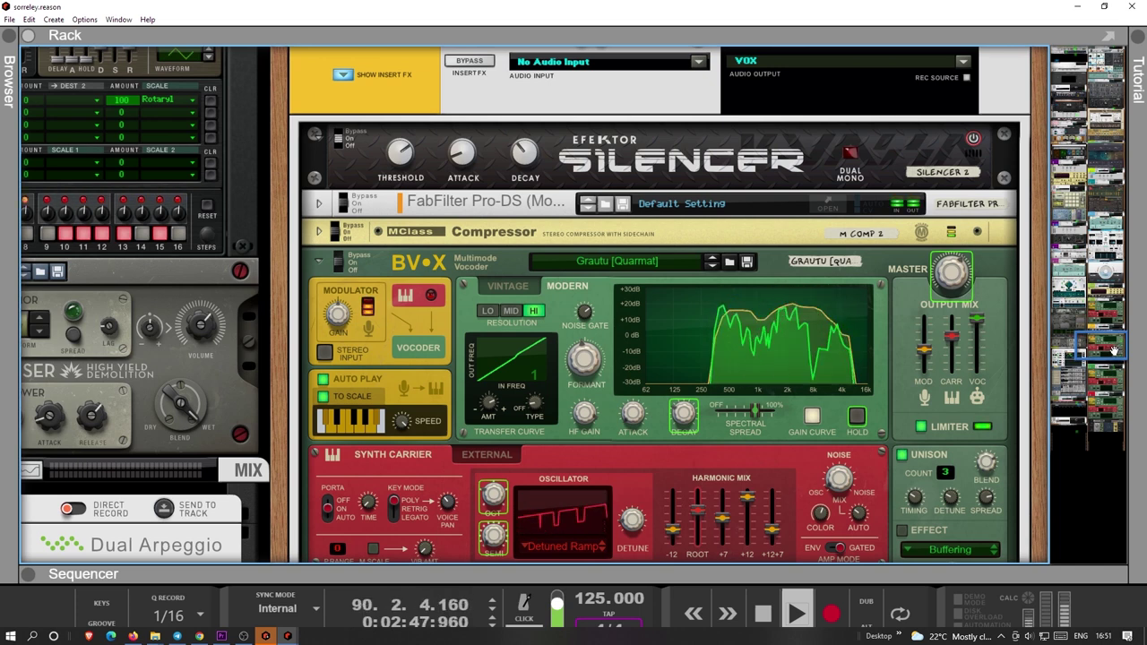
{"action": "left_click", "coordinate": [1074, 410]}
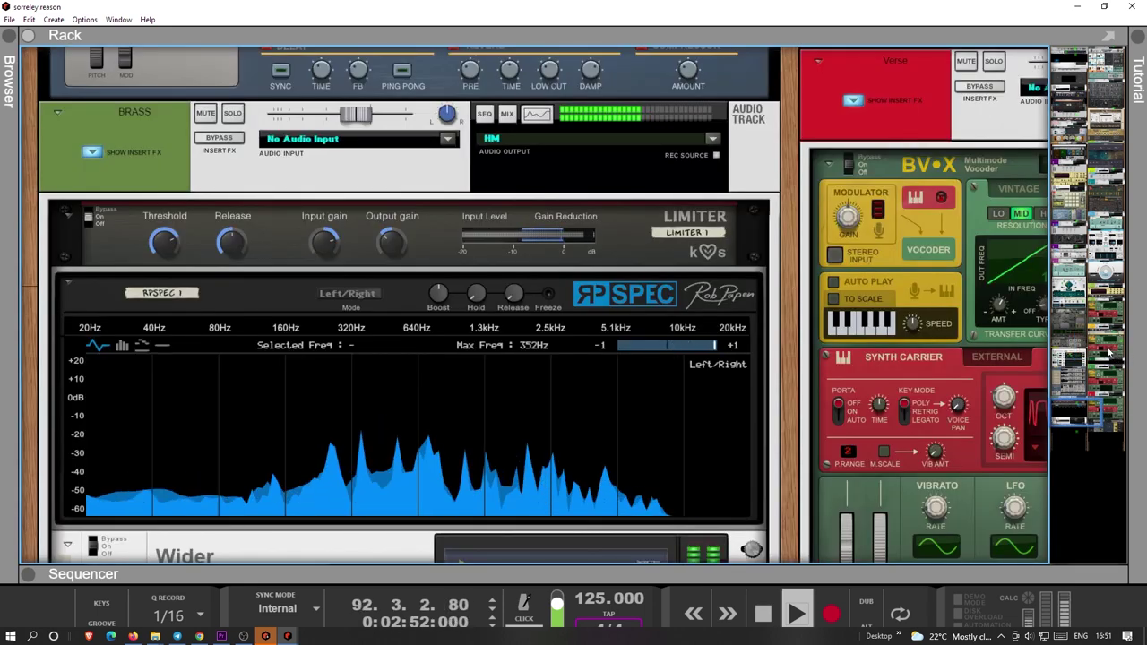
Visit Mimic, the Electric Bass CV meters, the vocoders and Pop Chords, ending on the Amalgam 1 FM synth.
{"action": "left_click", "coordinate": [1100, 195]}
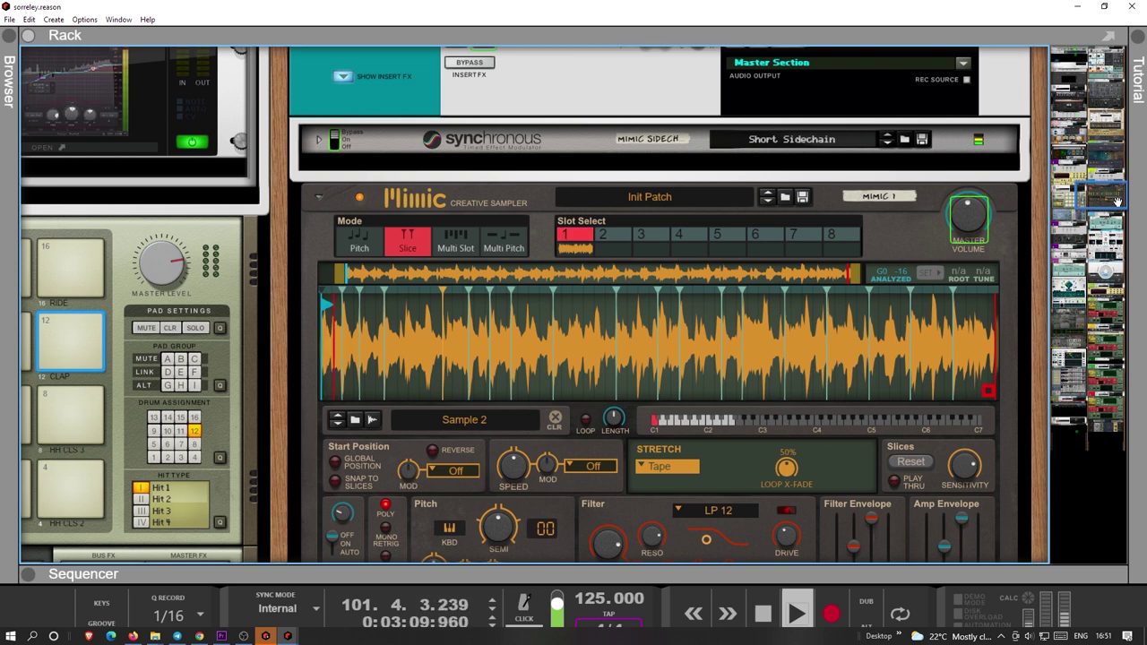
{"action": "left_click", "coordinate": [1070, 143]}
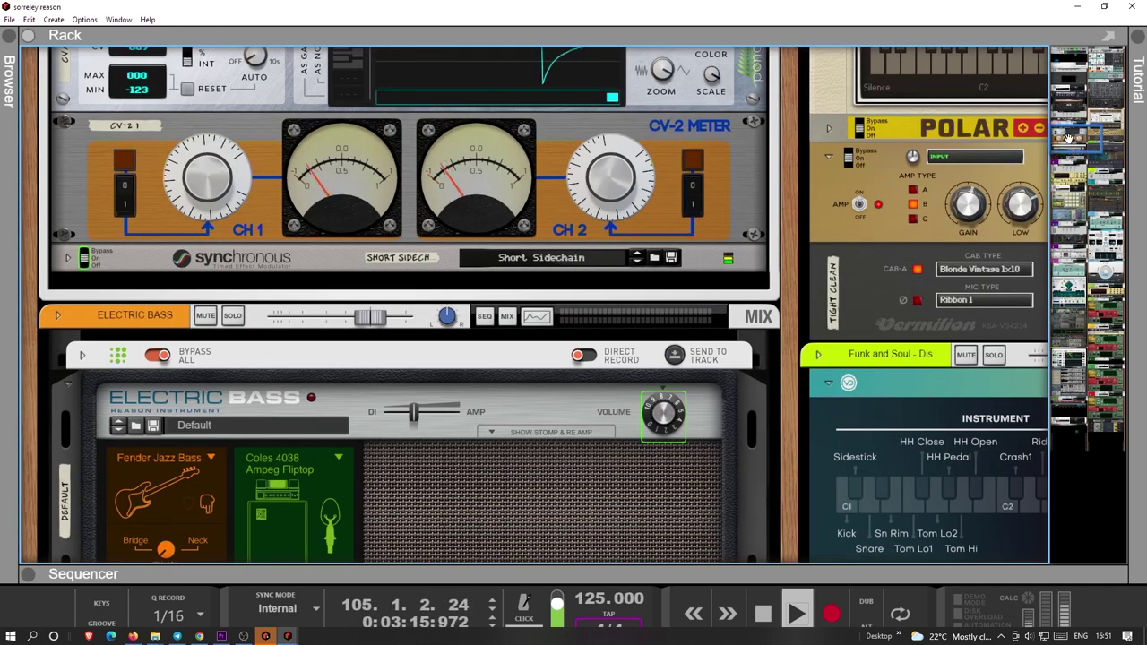
{"action": "scroll", "coordinate": [965, 242], "scroll_direction": "up", "scroll_amount": 3}
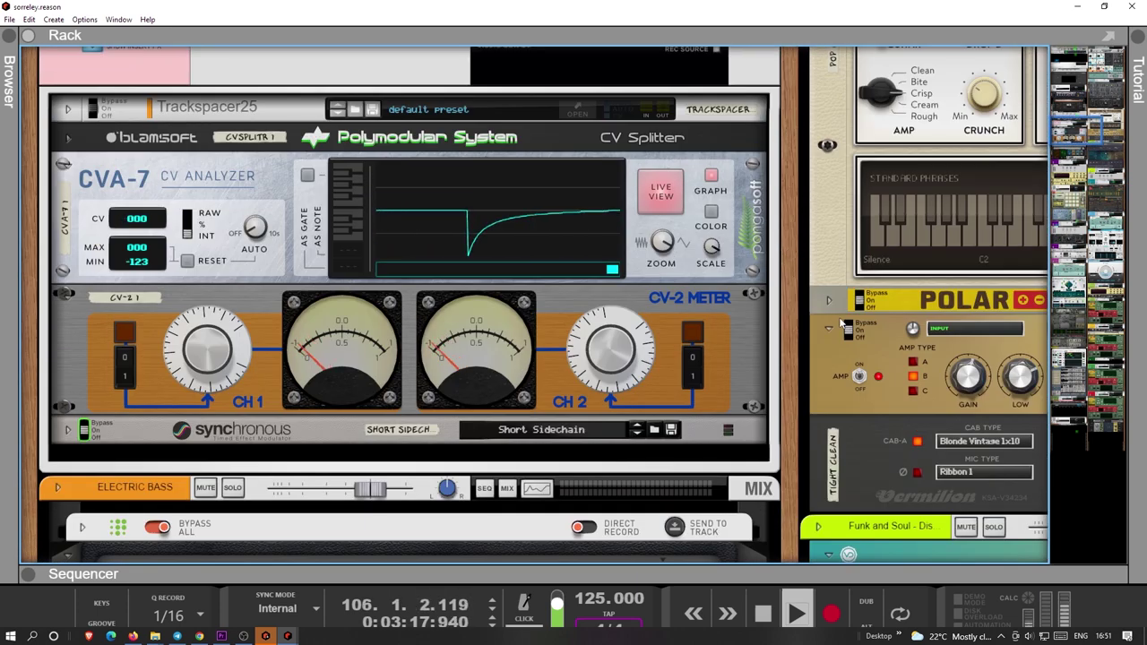
{"action": "left_click", "coordinate": [1110, 405]}
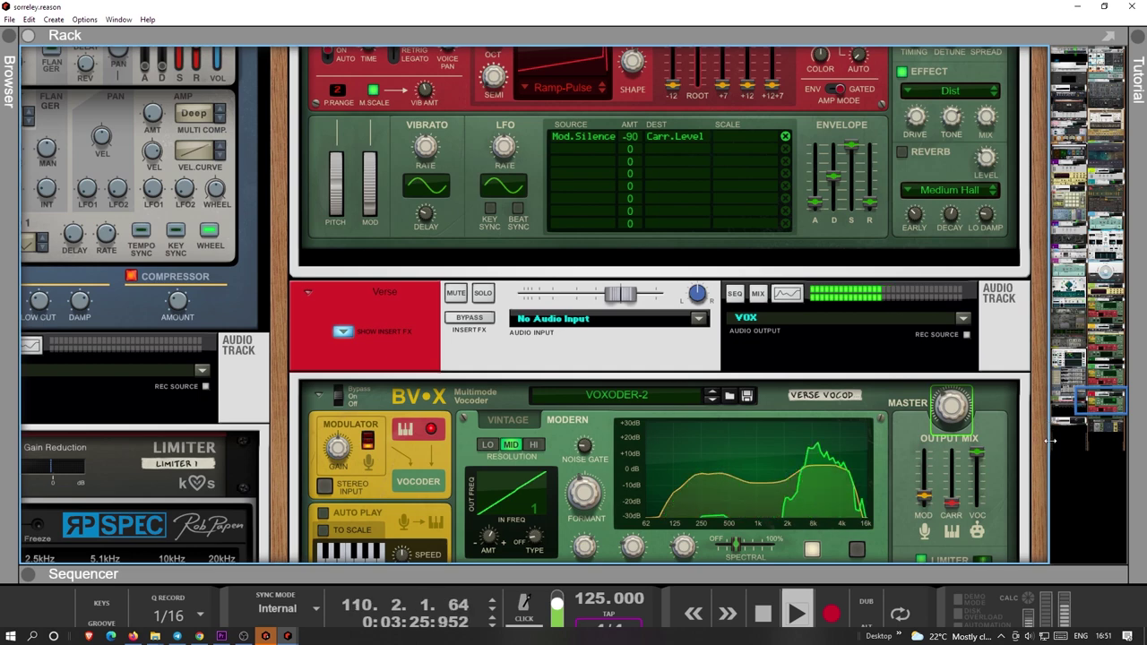
{"action": "scroll", "coordinate": [1050, 443], "scroll_direction": "down", "scroll_amount": 5}
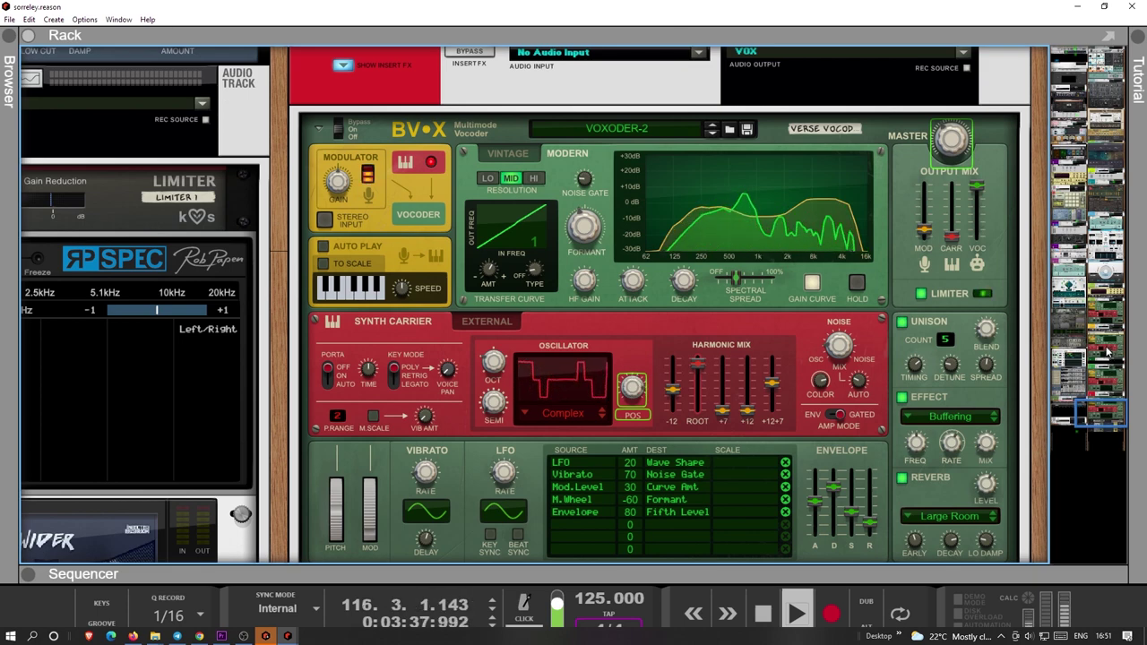
{"action": "left_click", "coordinate": [1109, 347]}
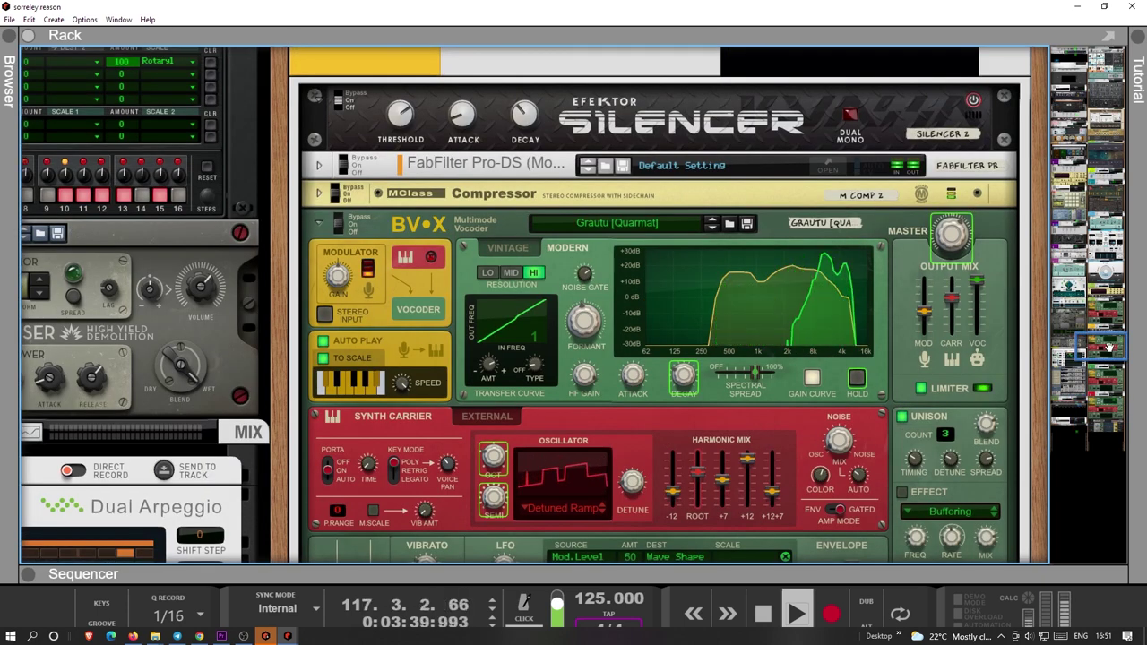
{"action": "left_click", "coordinate": [1079, 429]}
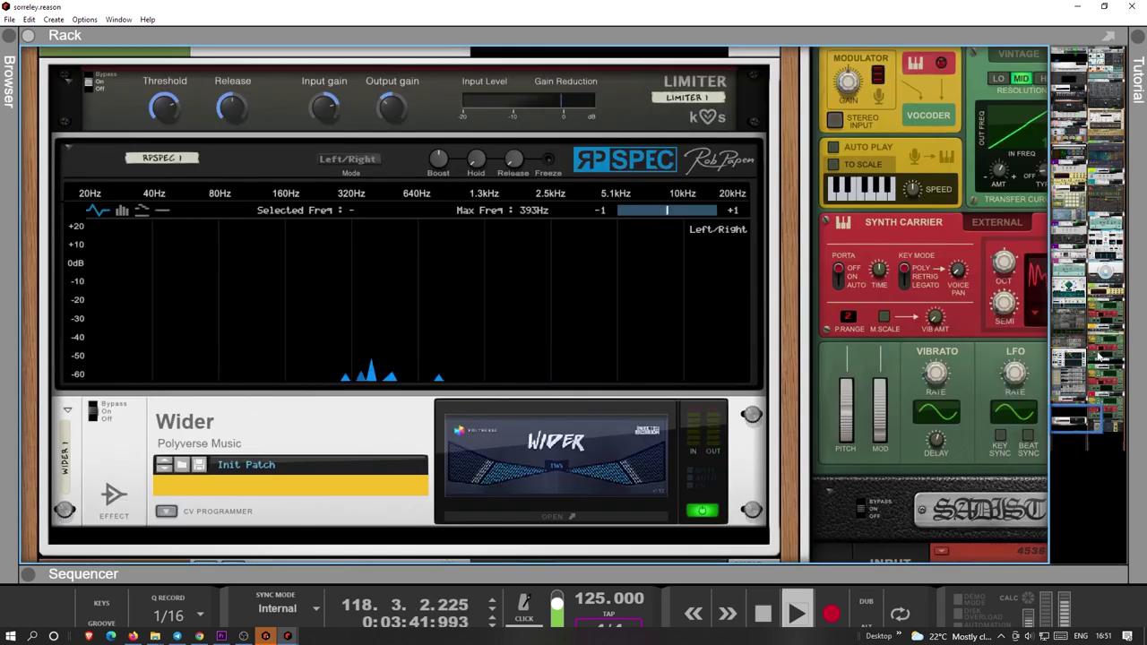
{"action": "left_click", "coordinate": [1118, 337]}
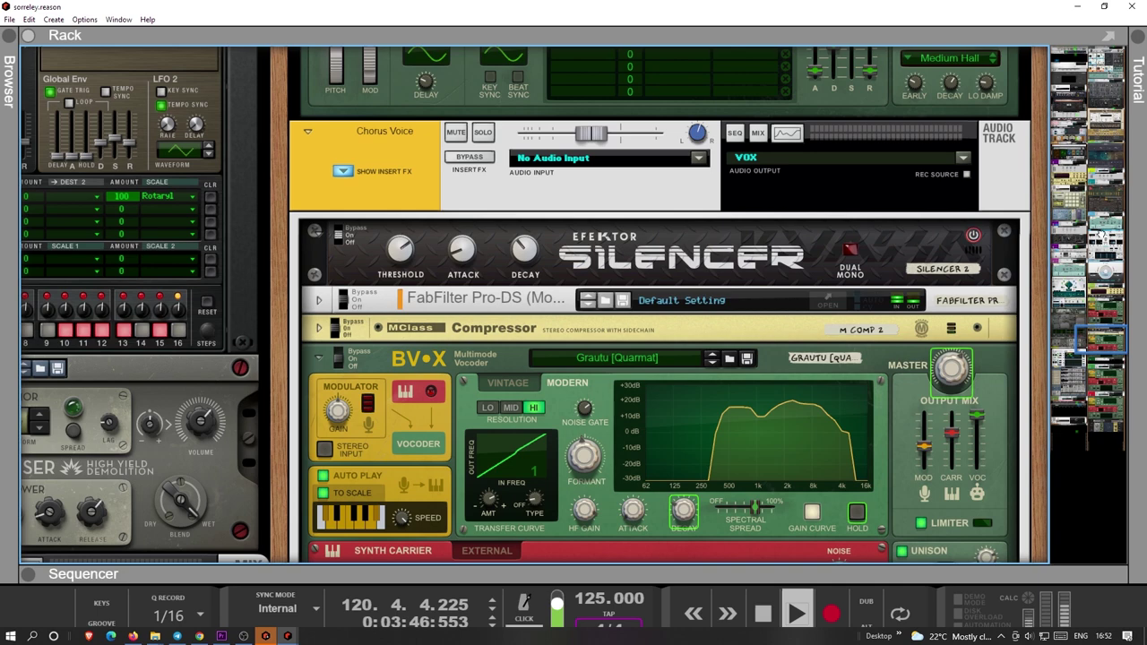
{"action": "left_click", "coordinate": [1102, 126]}
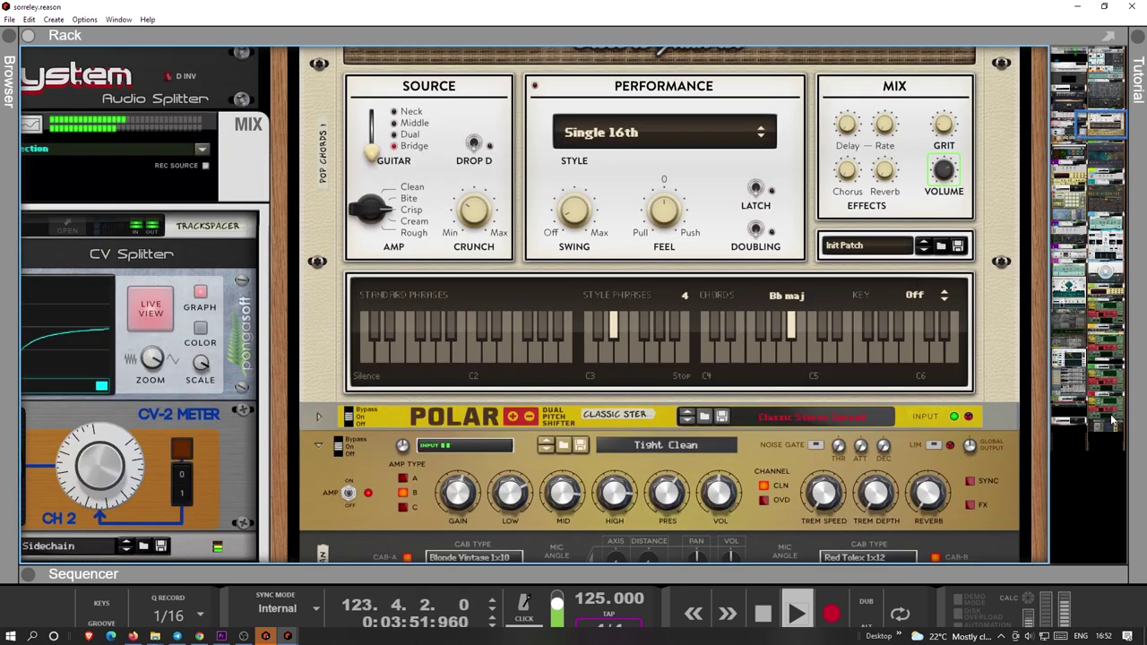
{"action": "left_click", "coordinate": [1109, 70]}
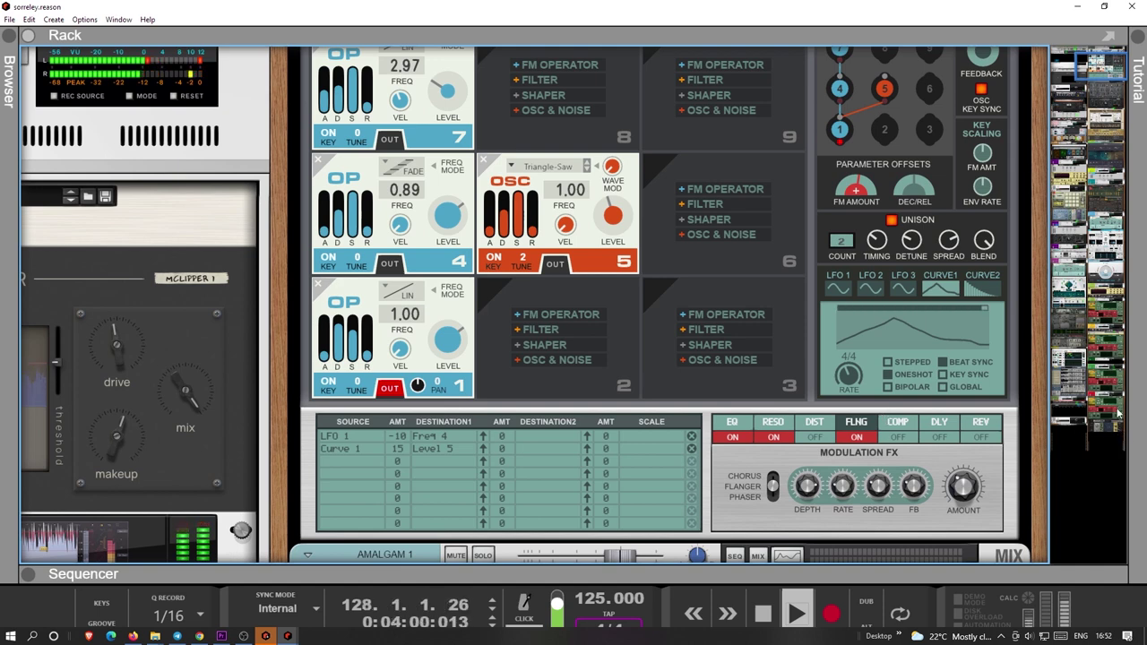
Compare the Words track's Very Vintage vocoder with the Chorus Voice vocoder chain in the rack.
{"action": "left_click", "coordinate": [1072, 141]}
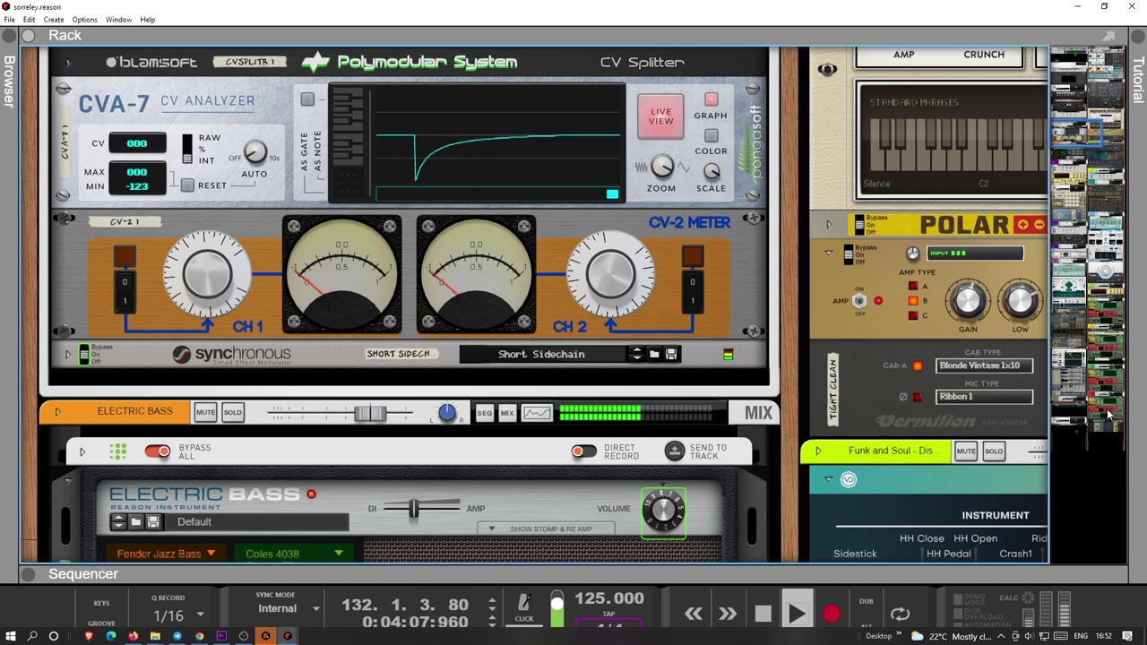
{"action": "left_click", "coordinate": [1105, 380]}
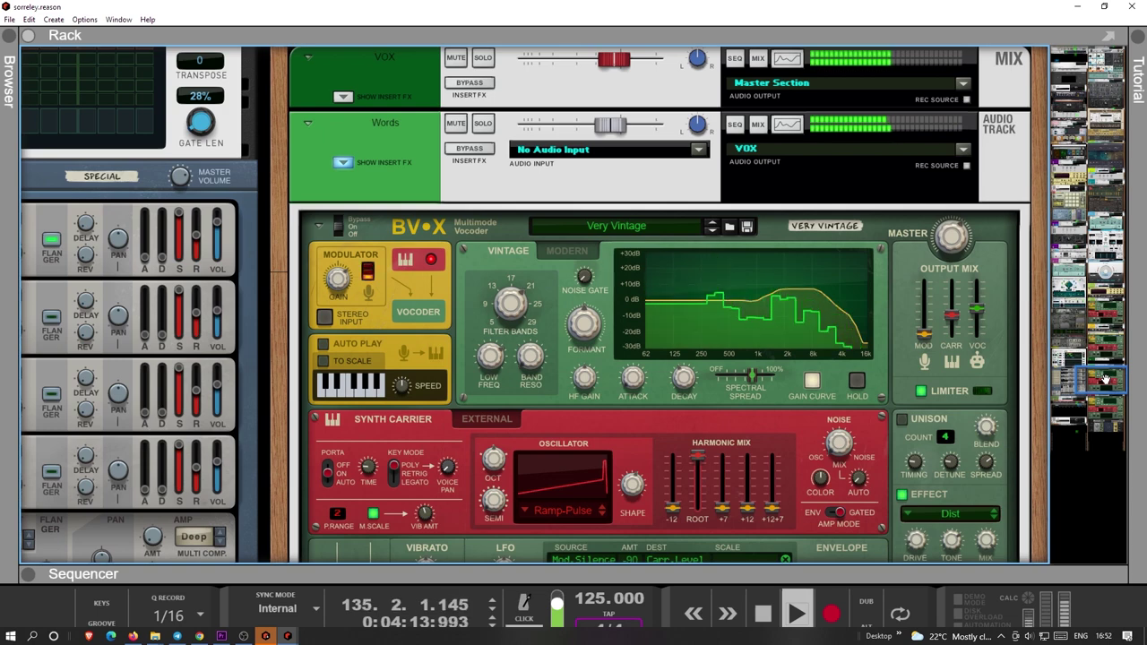
{"action": "left_click", "coordinate": [1107, 346]}
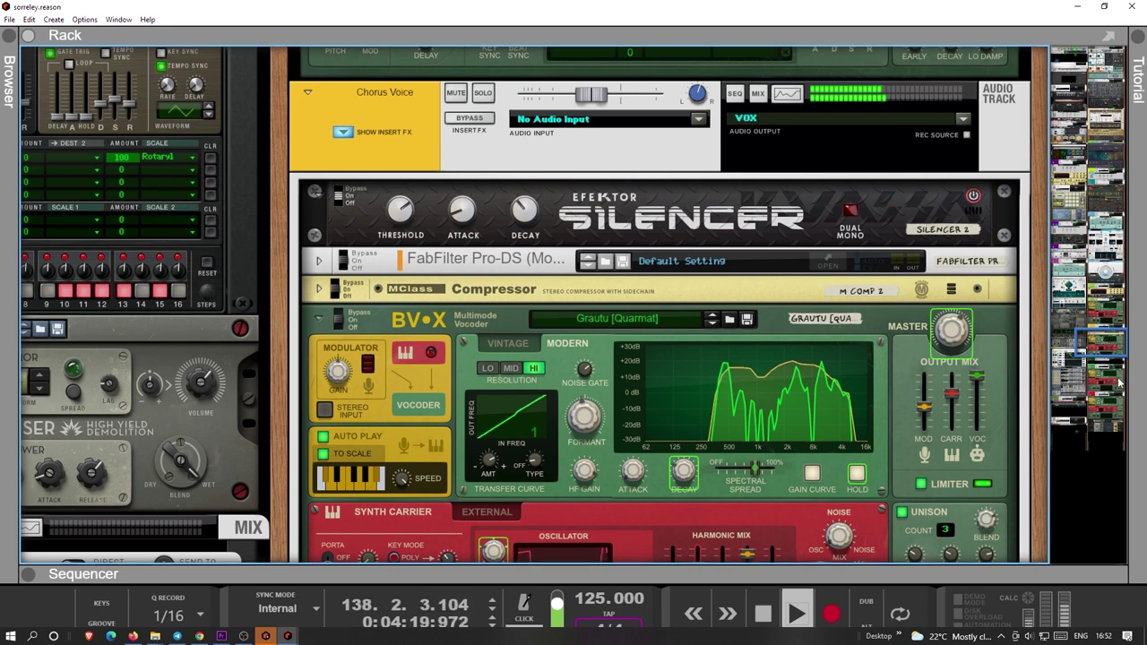
{"action": "left_click", "coordinate": [1111, 380]}
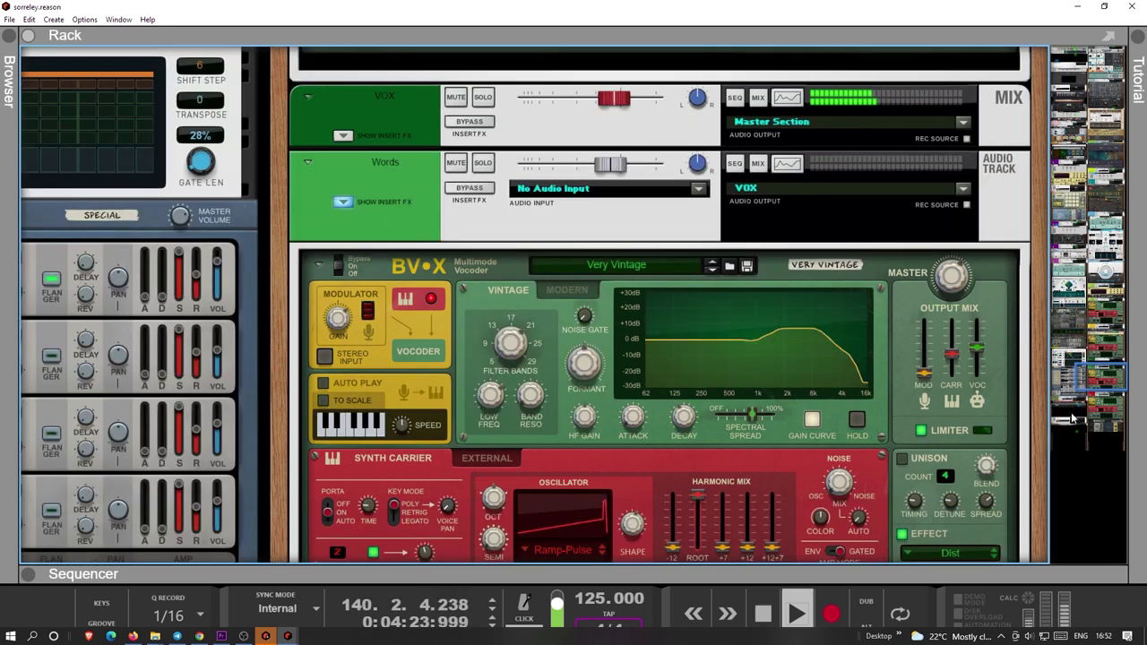
Alternate between the Brass spectrum analyser and Words vocoder, then view the Mimic sampler and Electric Bass.
{"action": "left_click", "coordinate": [1109, 394]}
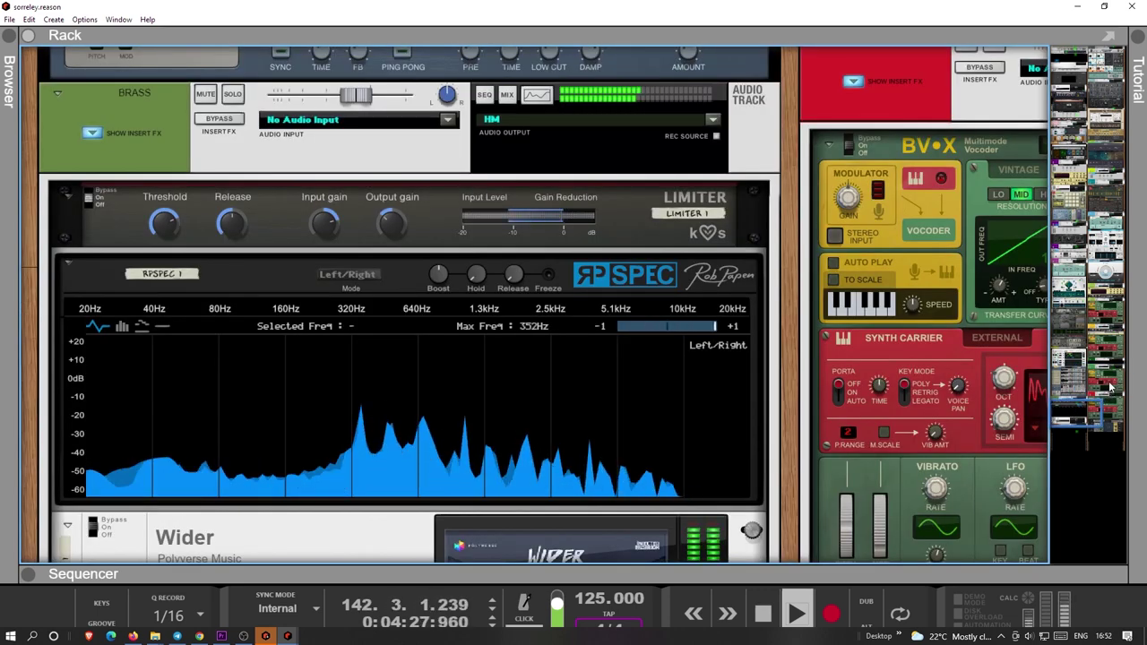
{"action": "left_click", "coordinate": [1100, 401]}
{"action": "left_click", "coordinate": [1110, 385]}
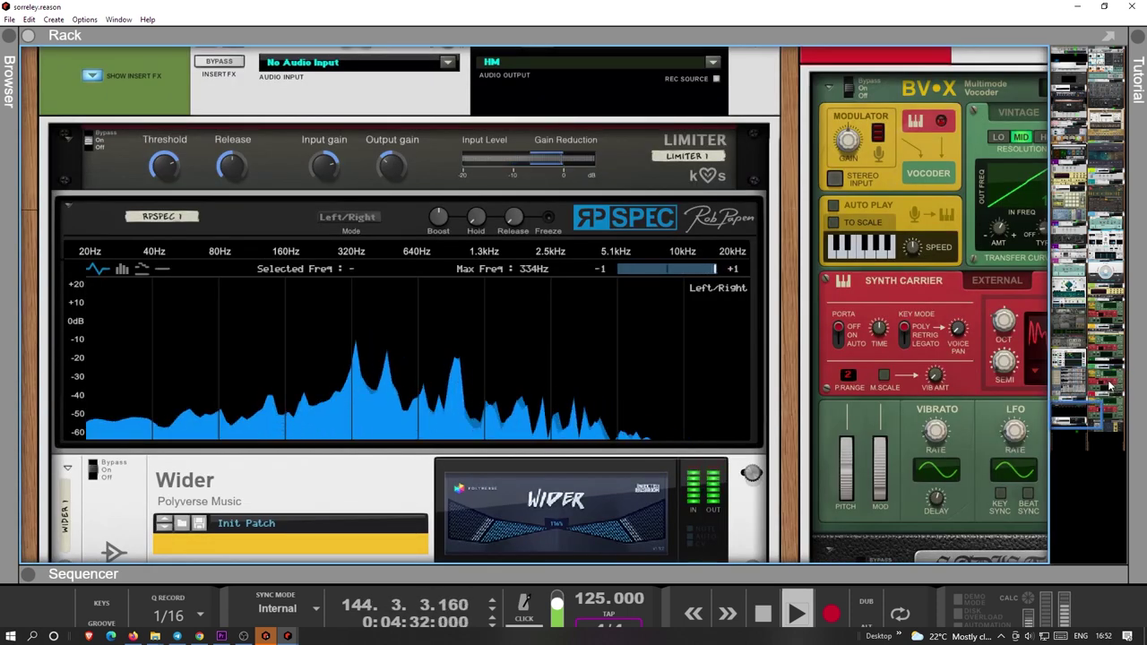
{"action": "left_click", "coordinate": [1099, 405]}
{"action": "left_click", "coordinate": [1076, 414]}
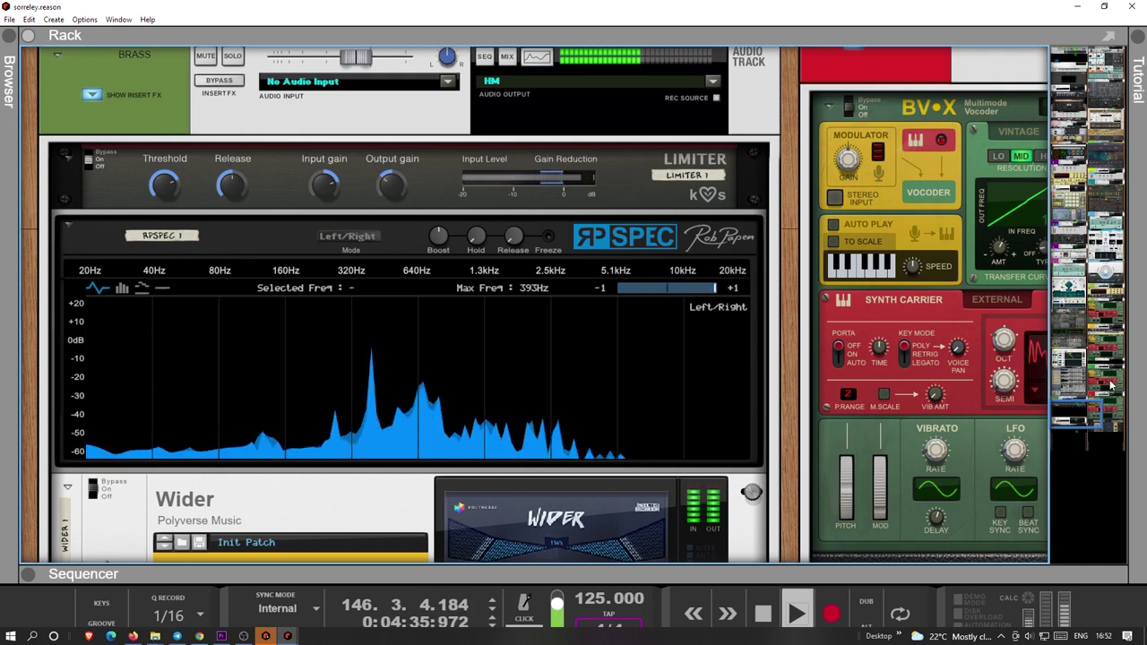
{"action": "left_click", "coordinate": [1081, 426]}
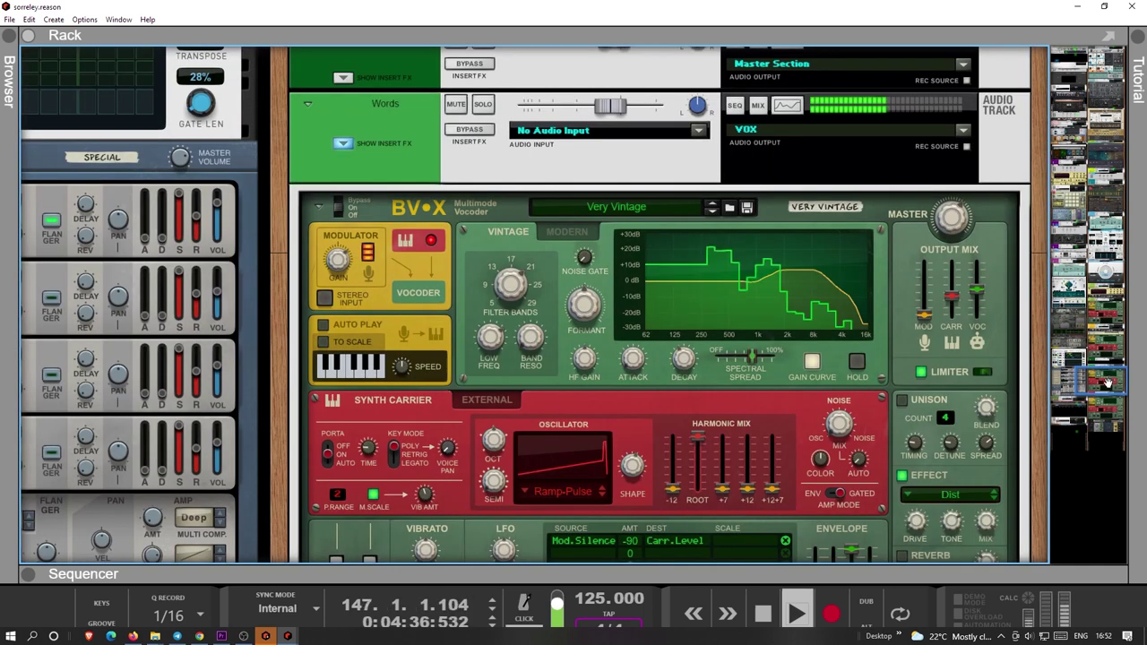
{"action": "left_click", "coordinate": [1078, 423]}
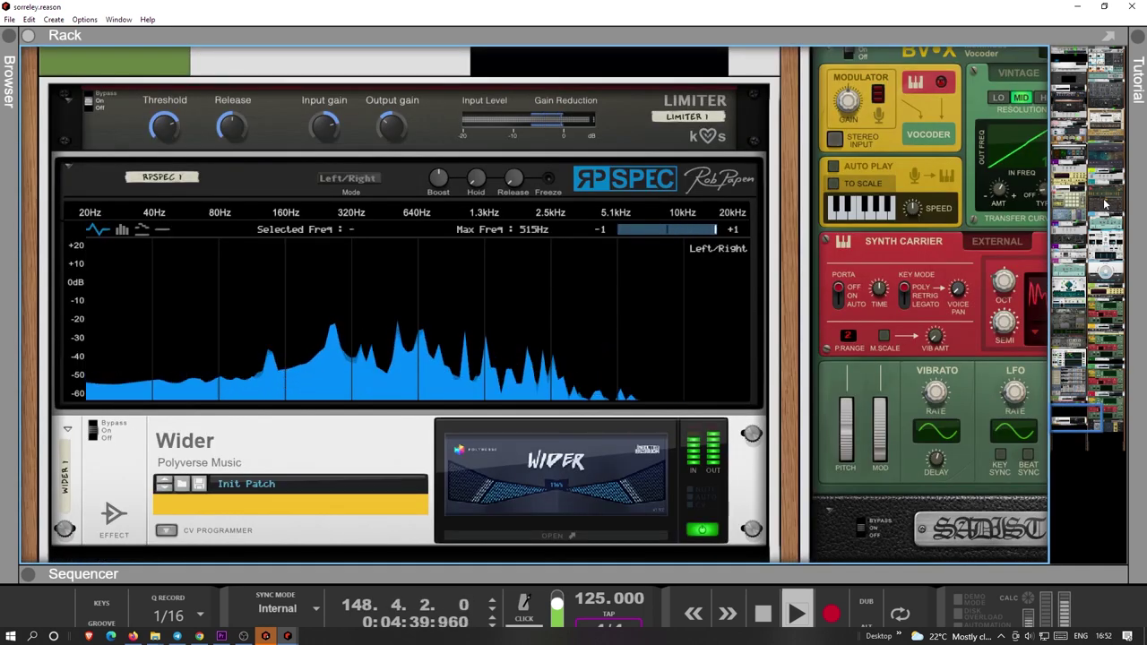
{"action": "left_click", "coordinate": [1106, 204]}
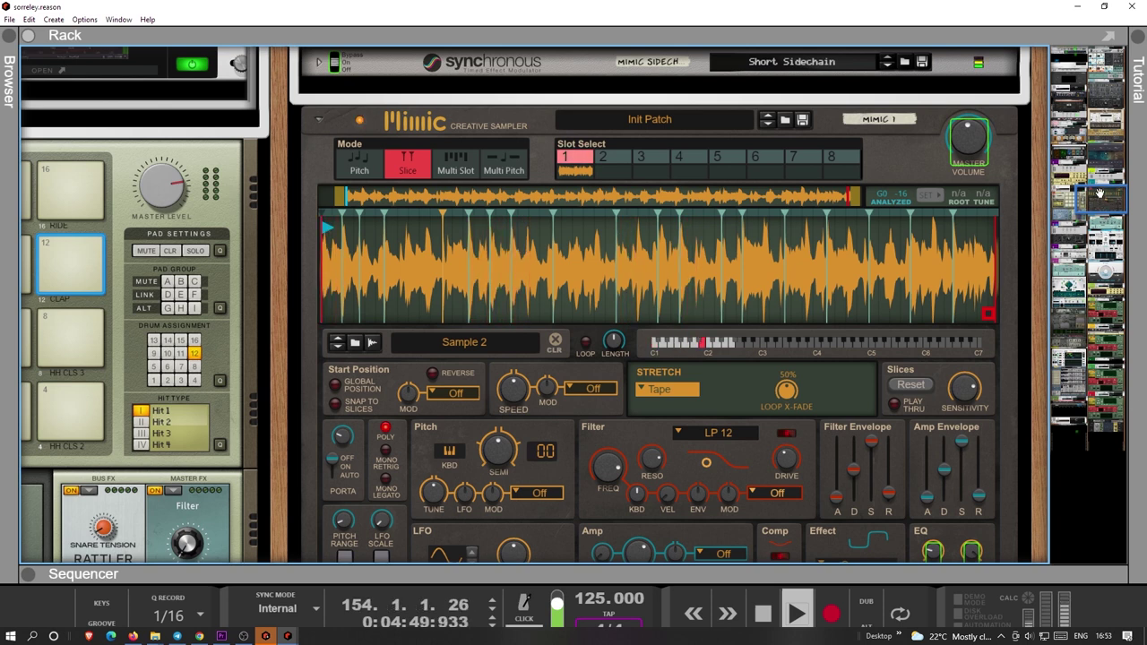
{"action": "left_click", "coordinate": [1068, 140]}
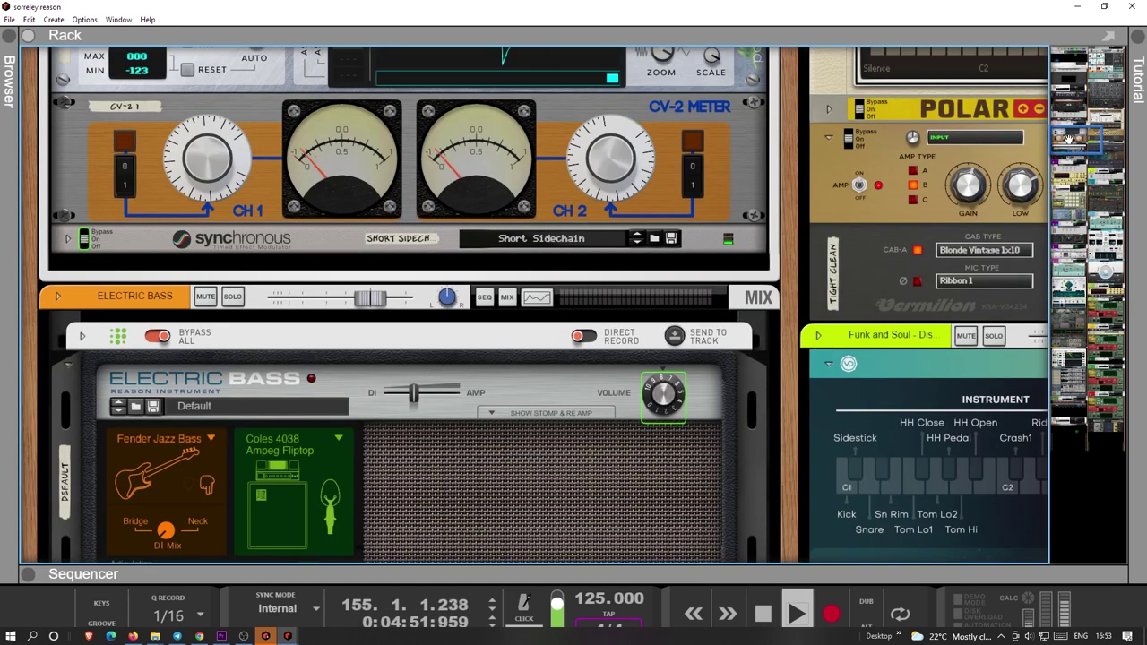